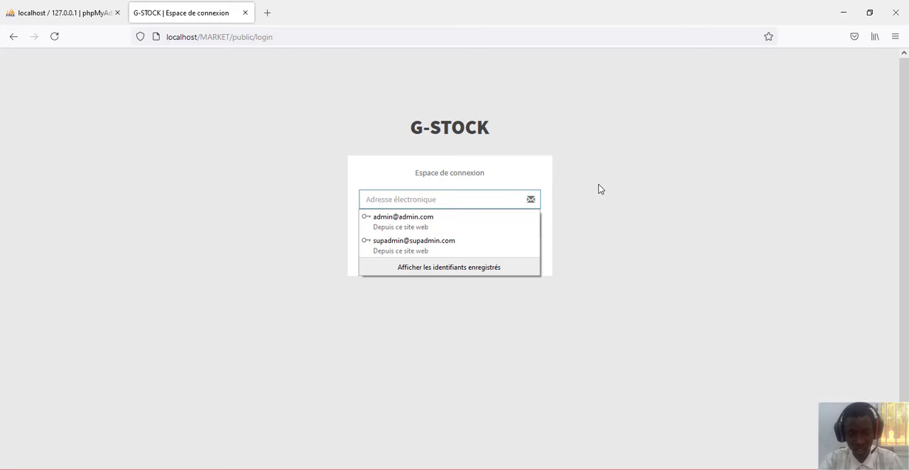
pyautogui.click(599, 189)
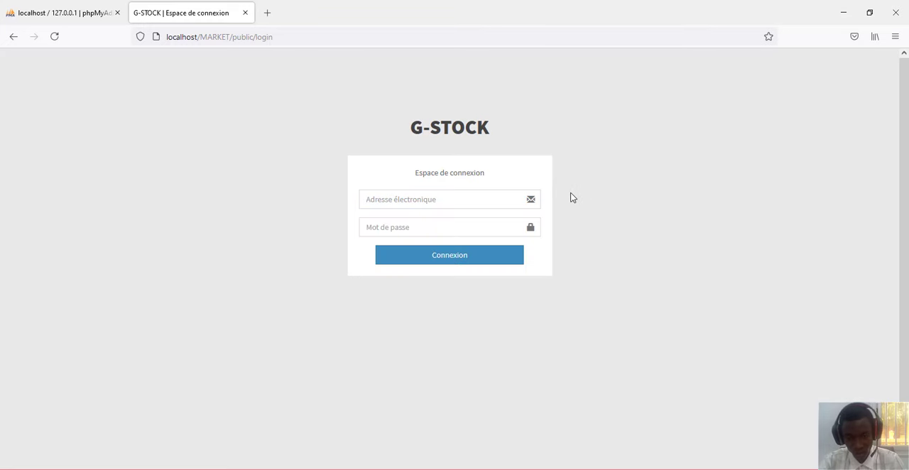
pyautogui.click(468, 205)
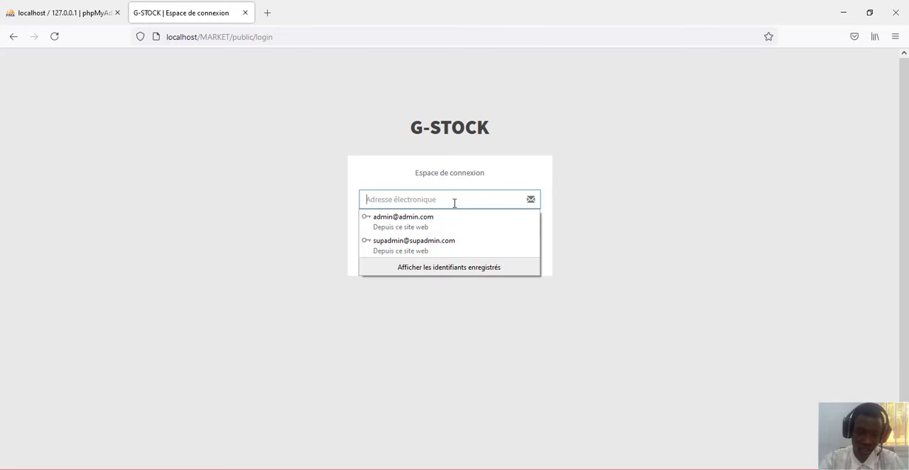
pyautogui.click(561, 201)
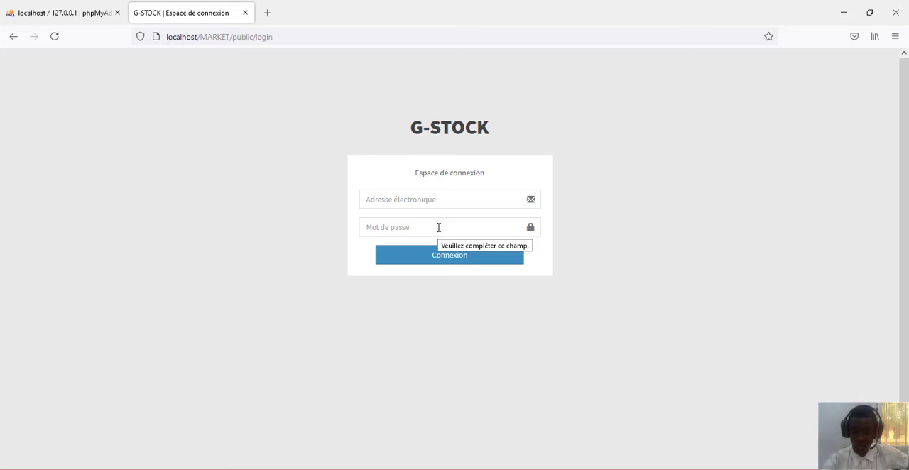
# - Enter the super administrator's e-mail address in the login form
pyautogui.click(417, 199)
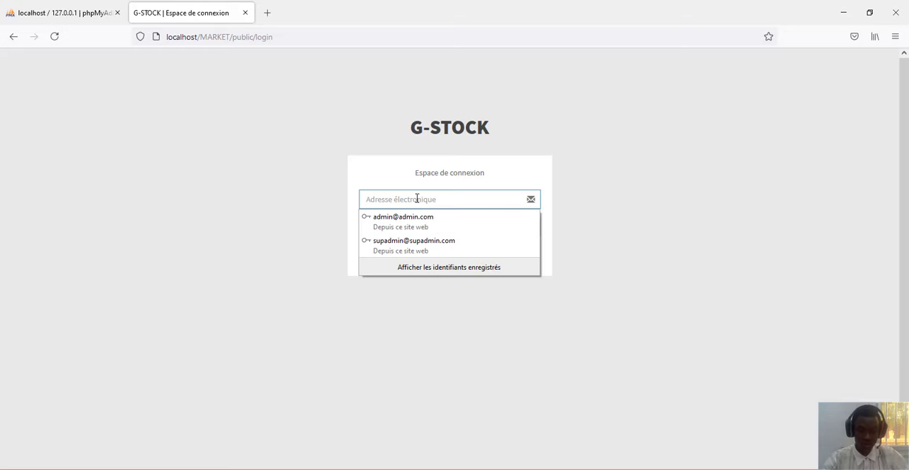
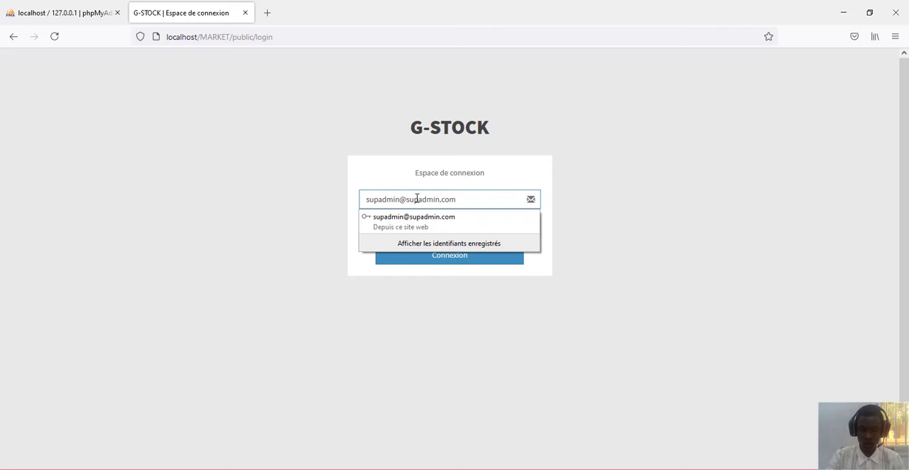
pyautogui.click(588, 161)
# - Enter the account password and sign in to G-STOCK
pyautogui.click(395, 229)
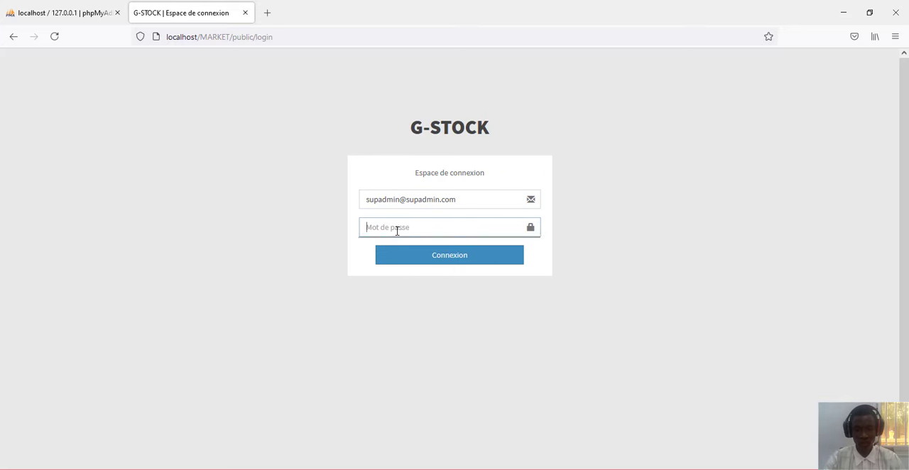
pyautogui.write('••••••')
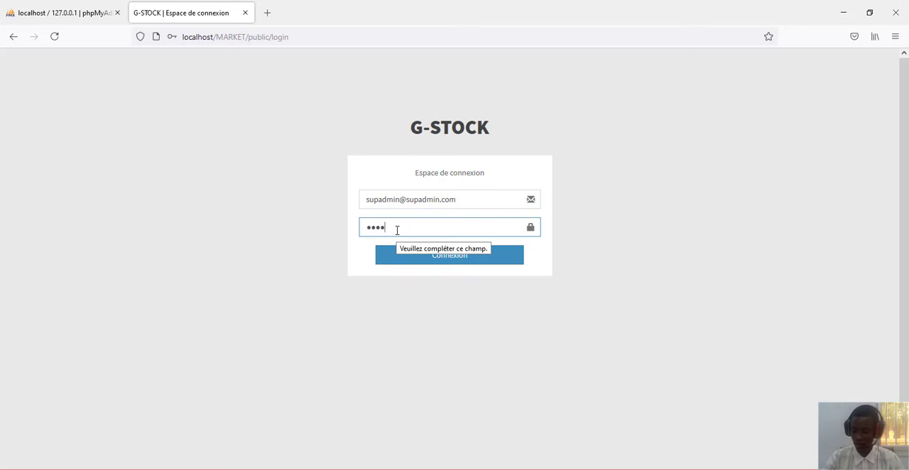
pyautogui.click(582, 303)
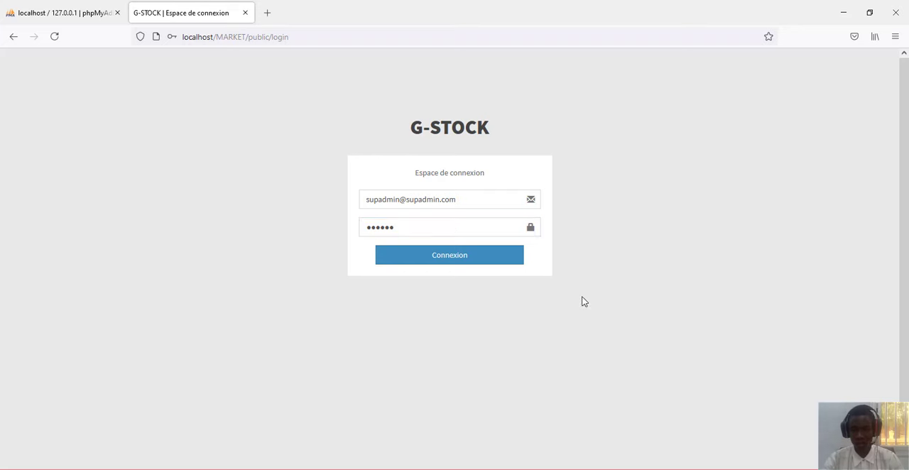
pyautogui.click(462, 259)
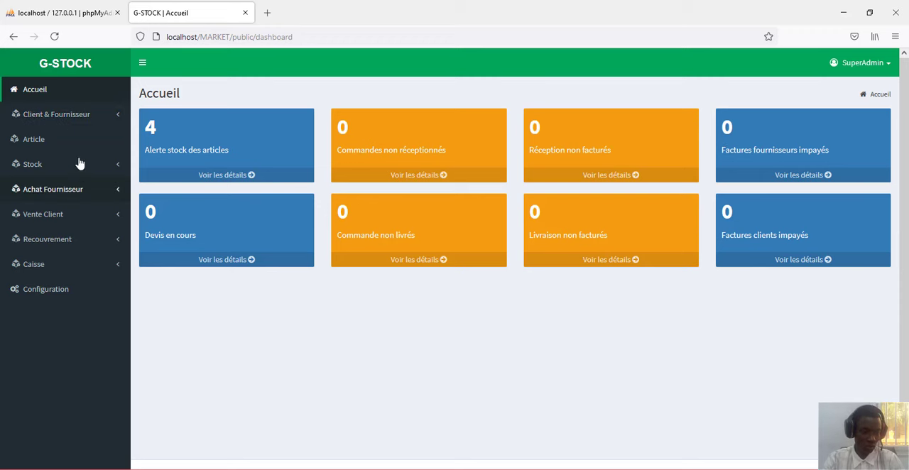
# - Look through the Client & Fournisseur, Article, Stock and Achat Fournisseur sections to see what each contains
pyautogui.click(85, 121)
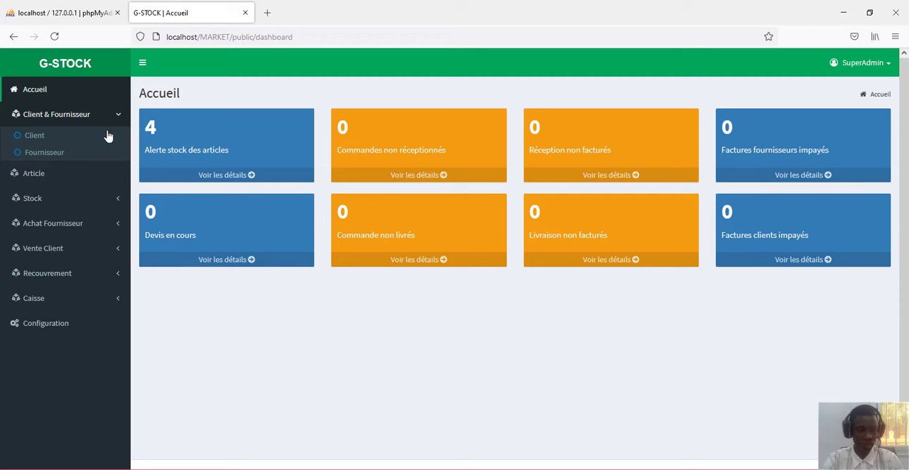
pyautogui.click(93, 178)
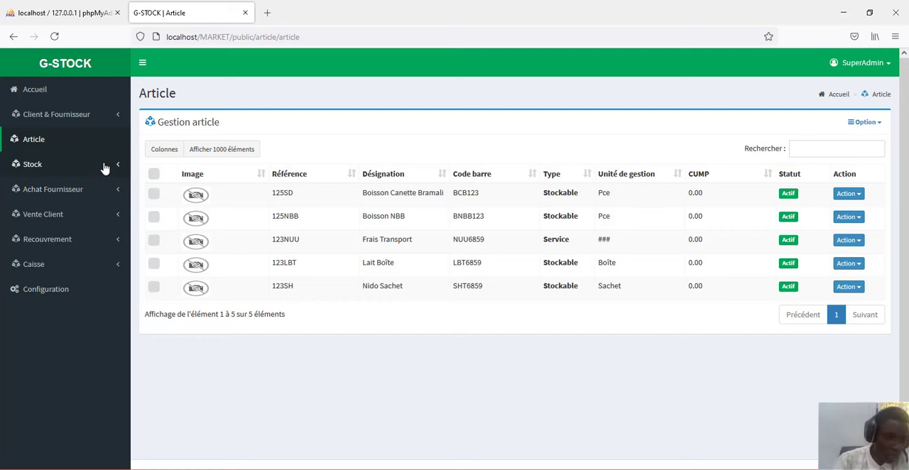
pyautogui.click(103, 165)
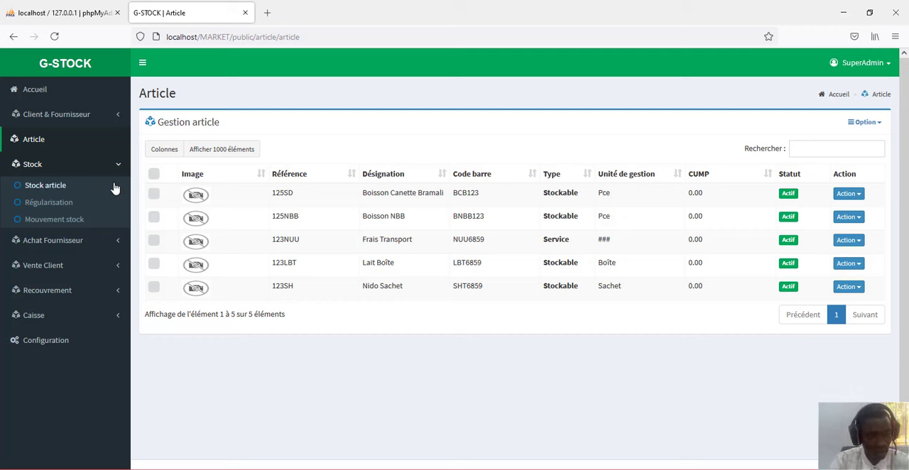
pyautogui.click(108, 244)
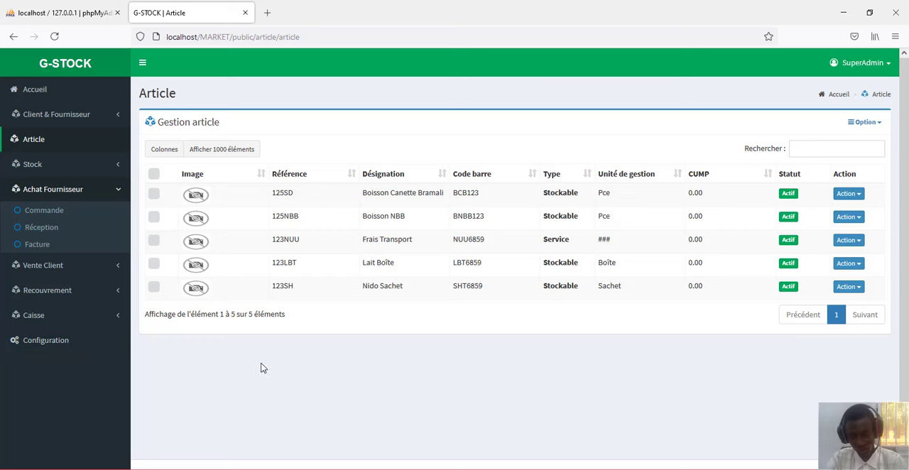
# - Examine the general application configuration, including the ticket printer name and the logo and thumbnail dimensions
pyautogui.click(56, 352)
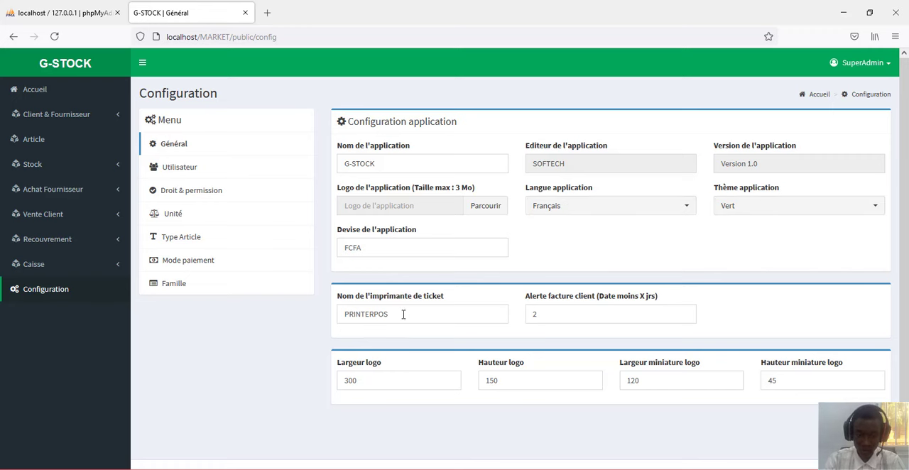
pyautogui.moveTo(401, 314); pyautogui.dragTo(330, 311)
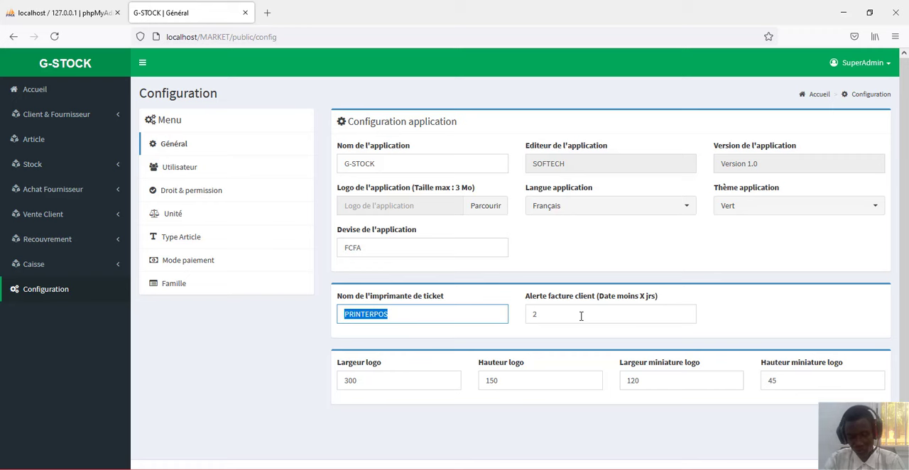
pyautogui.click(435, 383)
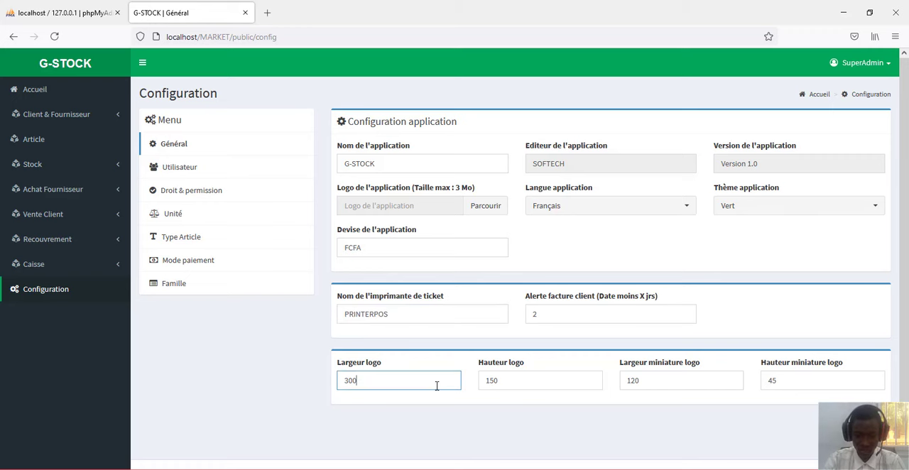
pyautogui.click(504, 382)
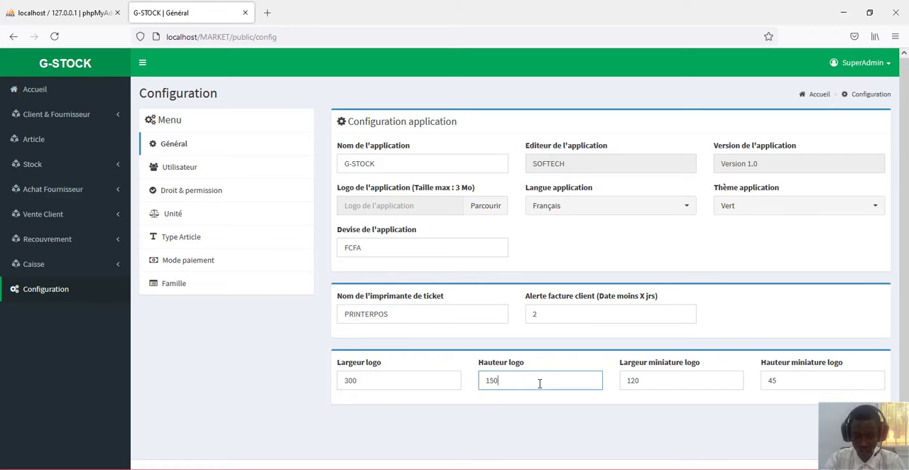
pyautogui.doubleClick(540, 384)
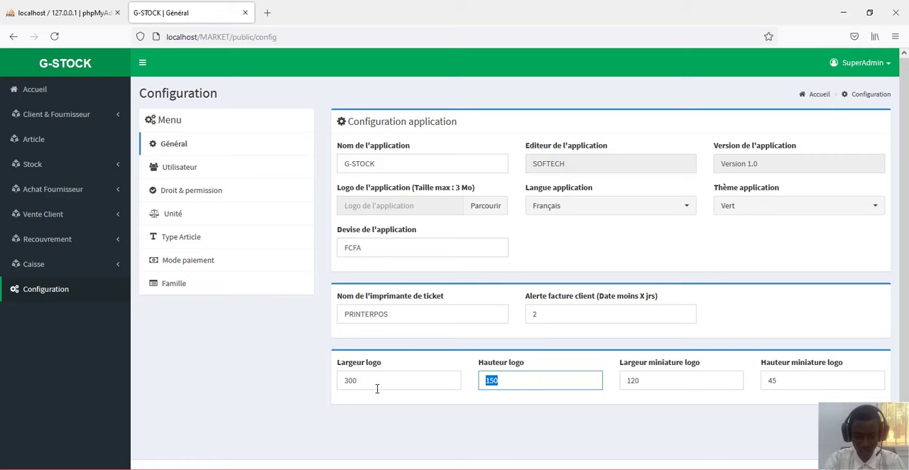
pyautogui.click(702, 381)
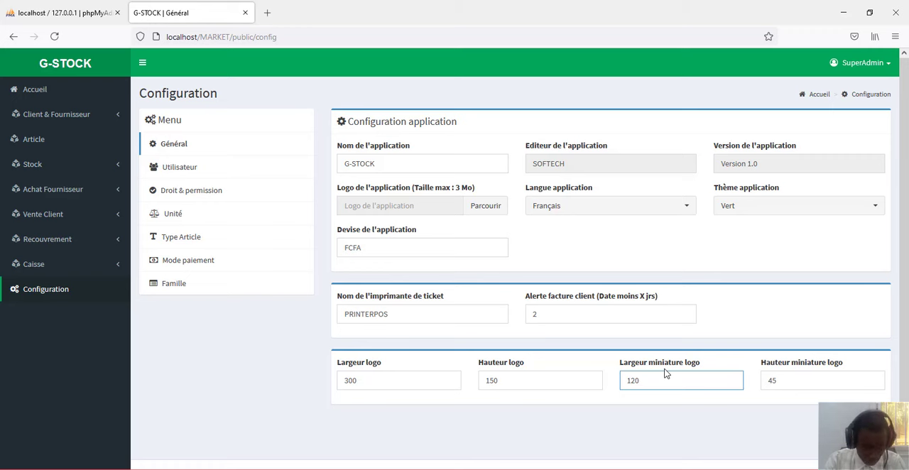
# - Open the creation form for a new user in the Utilisateur configuration
pyautogui.click(191, 171)
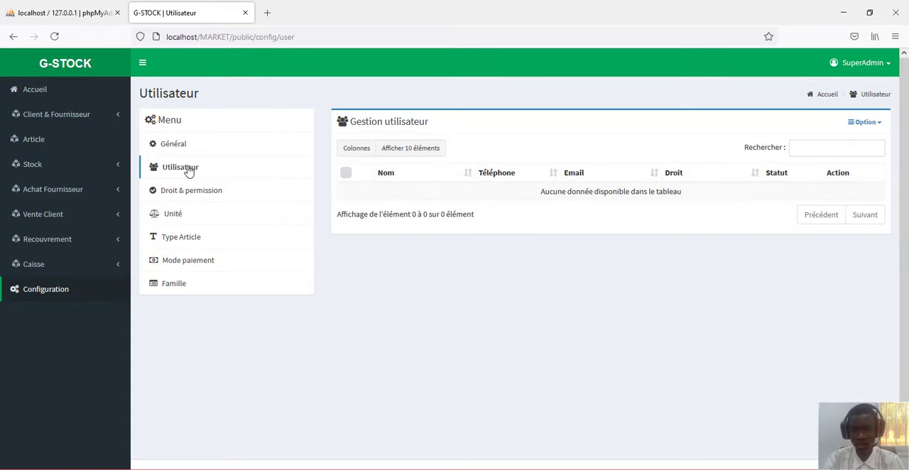
pyautogui.click(876, 125)
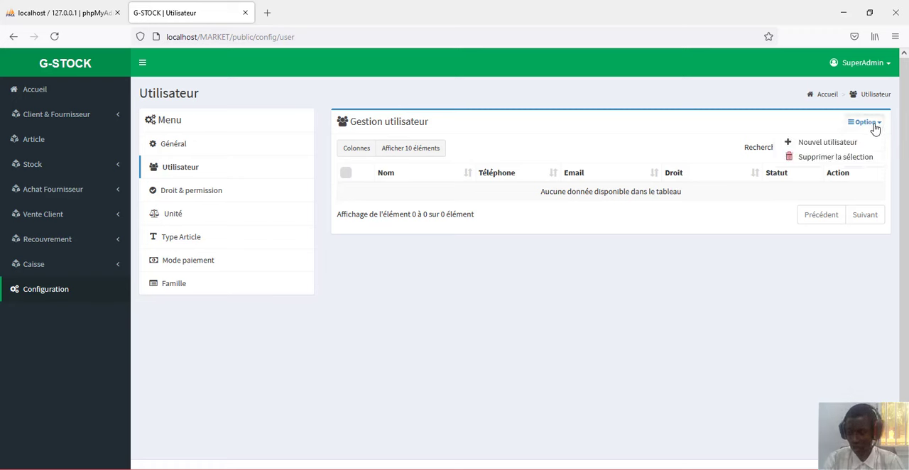
pyautogui.click(828, 144)
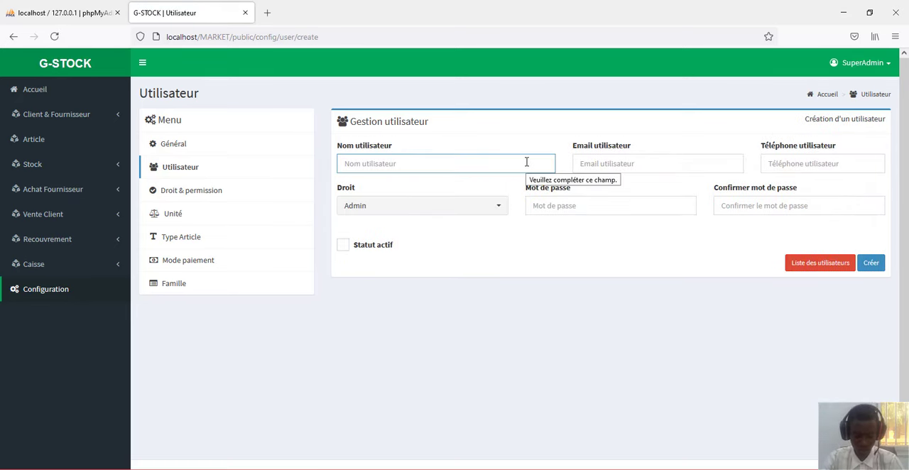
# - Enter the new user's full name in the Nom utilisateur field
pyautogui.write('gan')
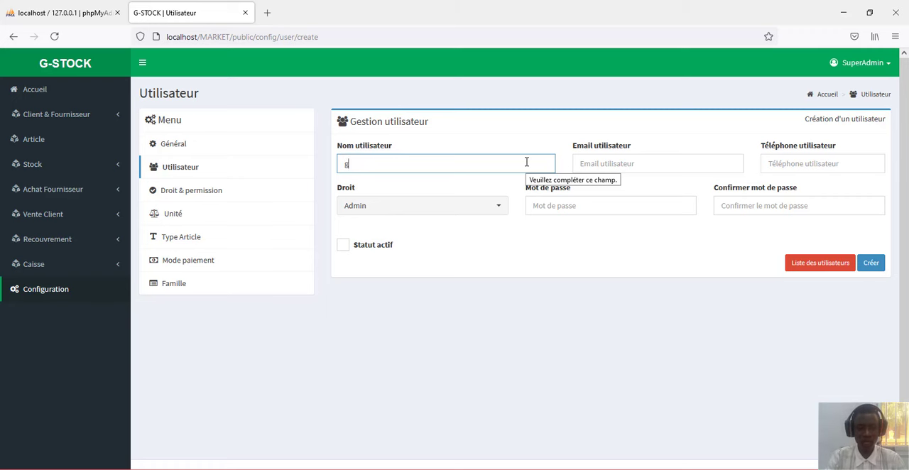
pyautogui.press('BackSpace')
pyautogui.press('BackSpace')
pyautogui.press('BackSpace')
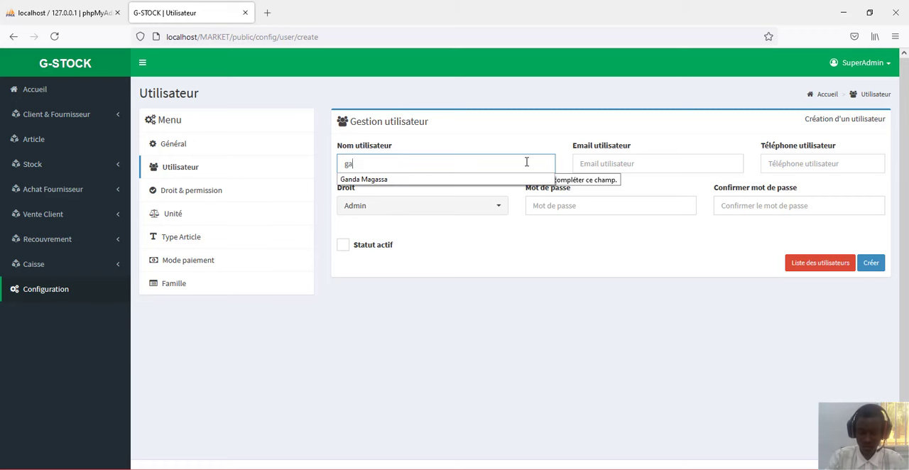
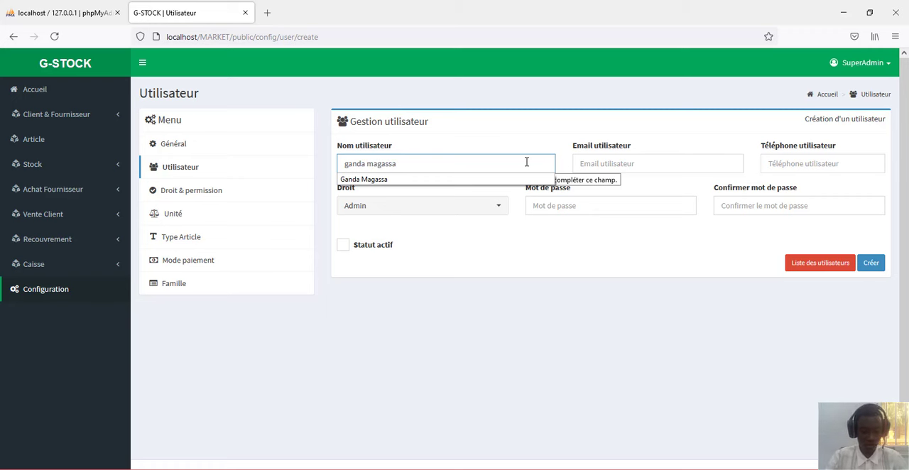
pyautogui.press('Tab')
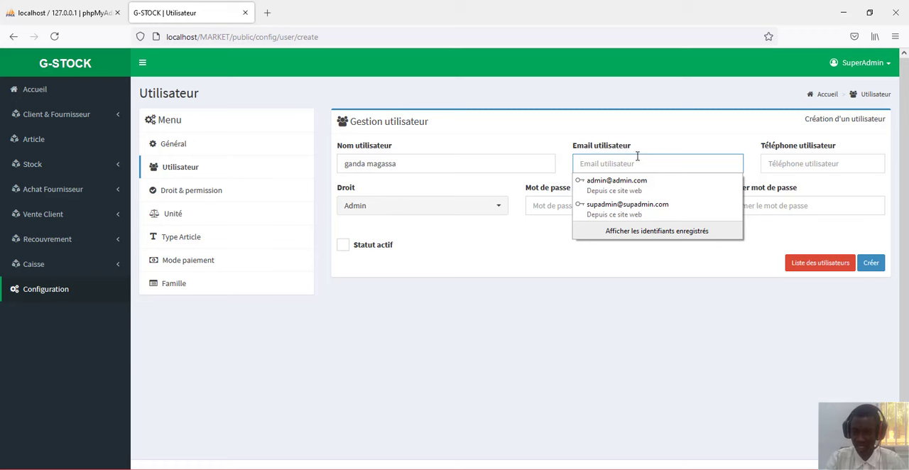
# - Fill in the new user's e-mail and password from the second saved login, and enter the phone number
pyautogui.click(666, 207)
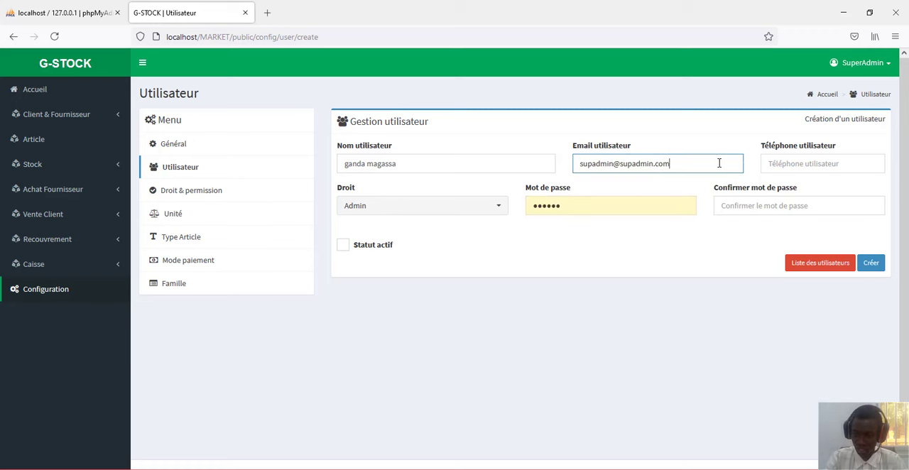
pyautogui.click(812, 164)
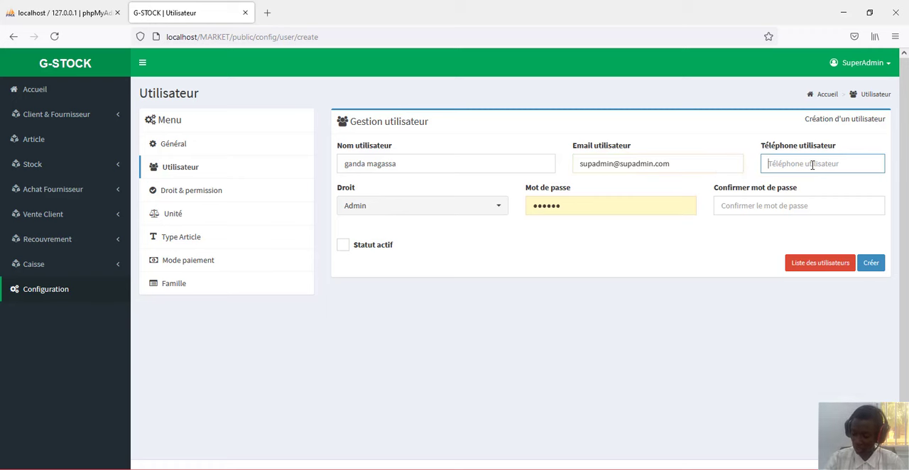
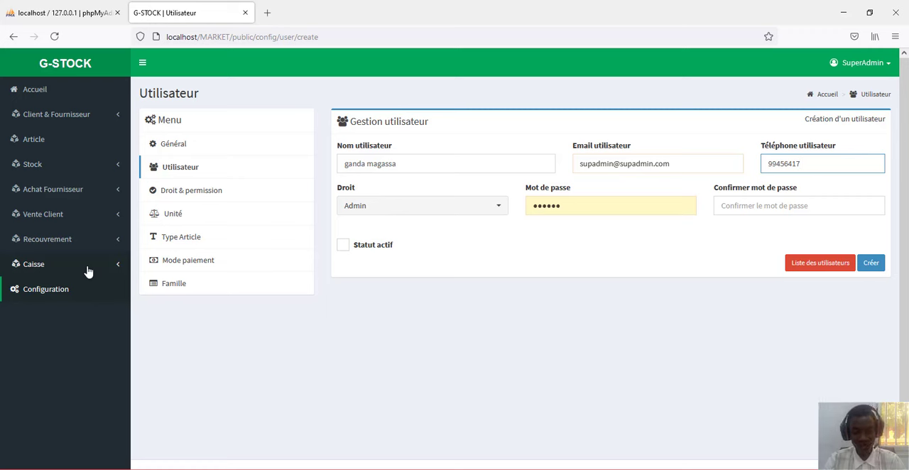
# - Enter the password confirmation, enable Statut actif and try to create the user, declining to update the browser's saved login
pyautogui.click(574, 206)
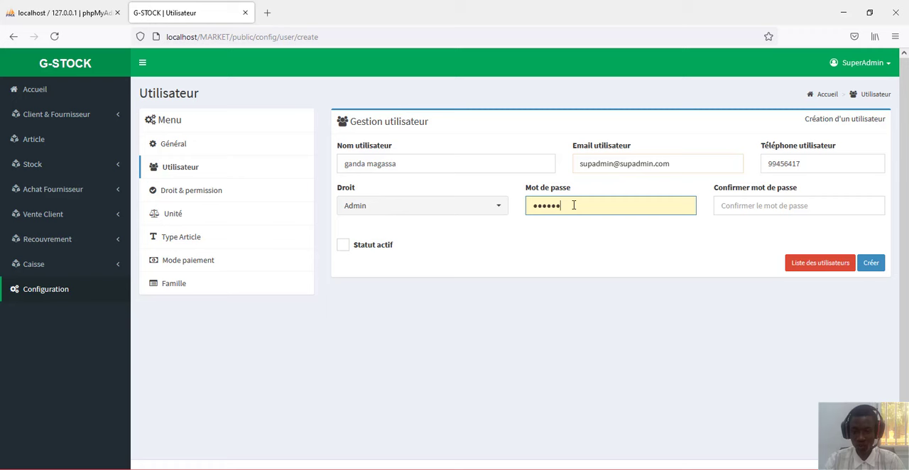
pyautogui.click(790, 206)
pyautogui.write('*******')
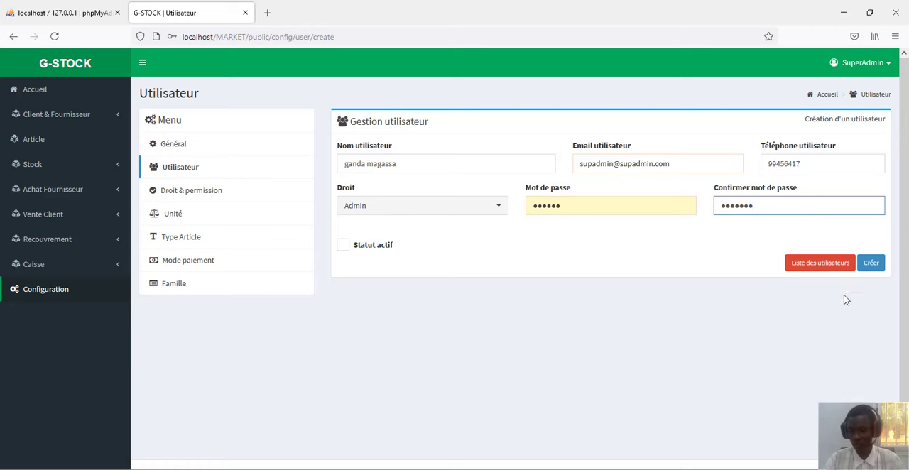
pyautogui.click(342, 248)
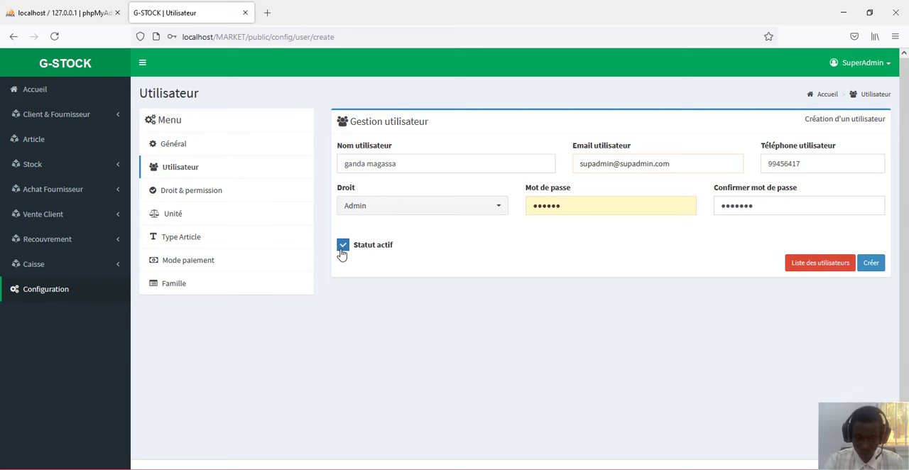
pyautogui.click(870, 264)
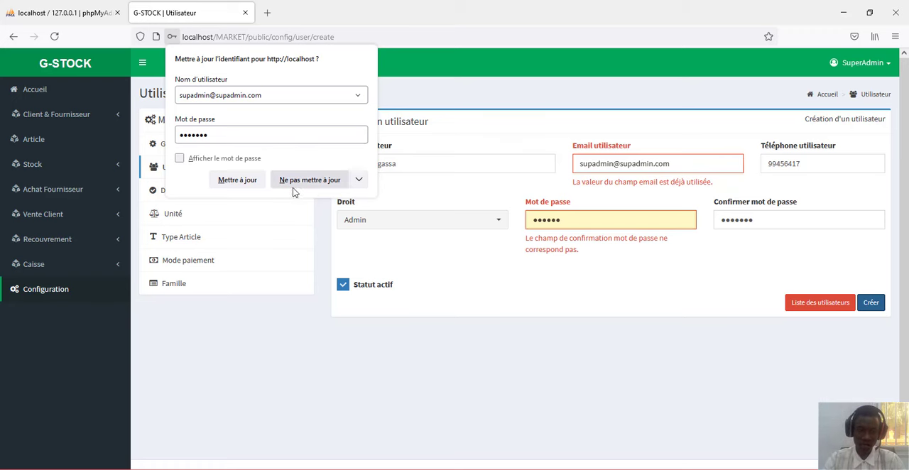
pyautogui.click(316, 182)
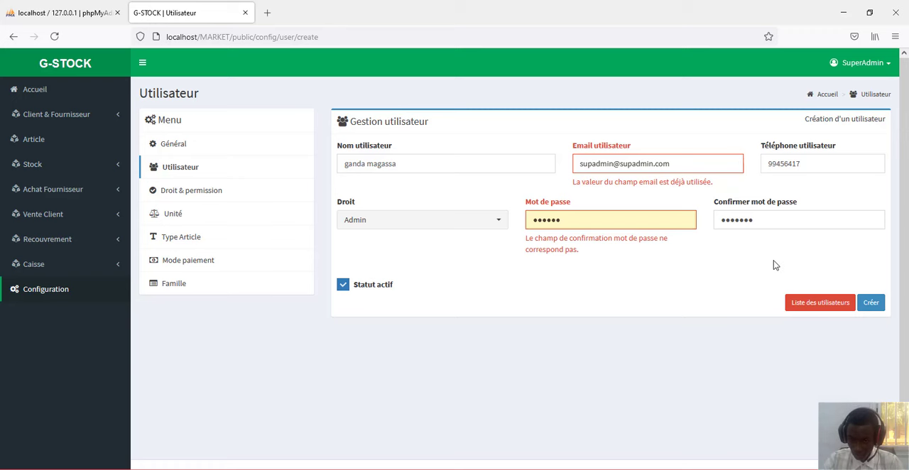
# - Start a new right in Droit & permission with level 50 and the name Editeur
pyautogui.click(204, 195)
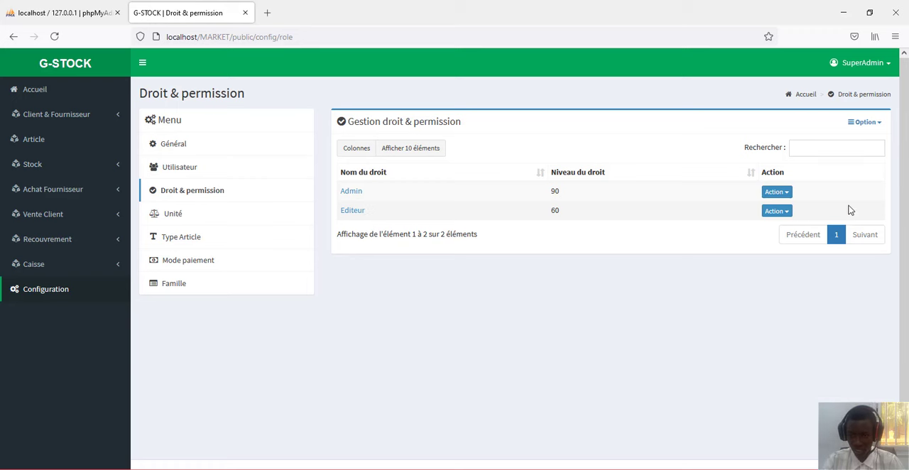
pyautogui.click(865, 125)
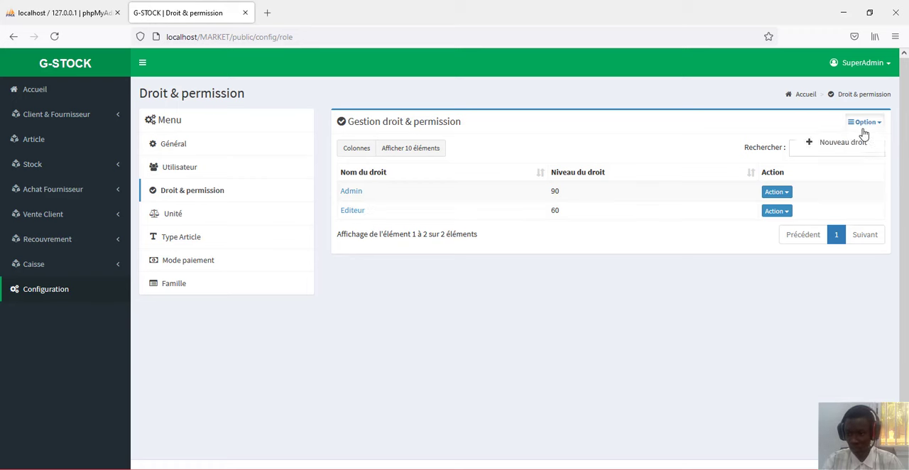
pyautogui.click(861, 142)
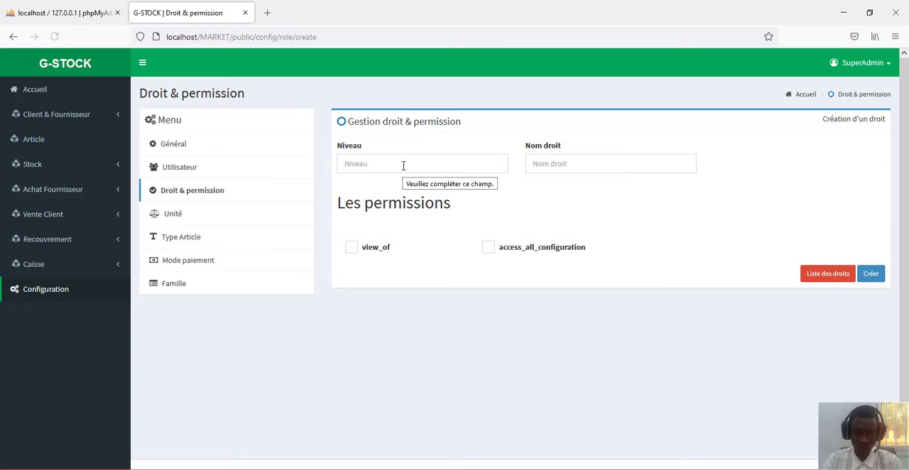
pyautogui.click(402, 165)
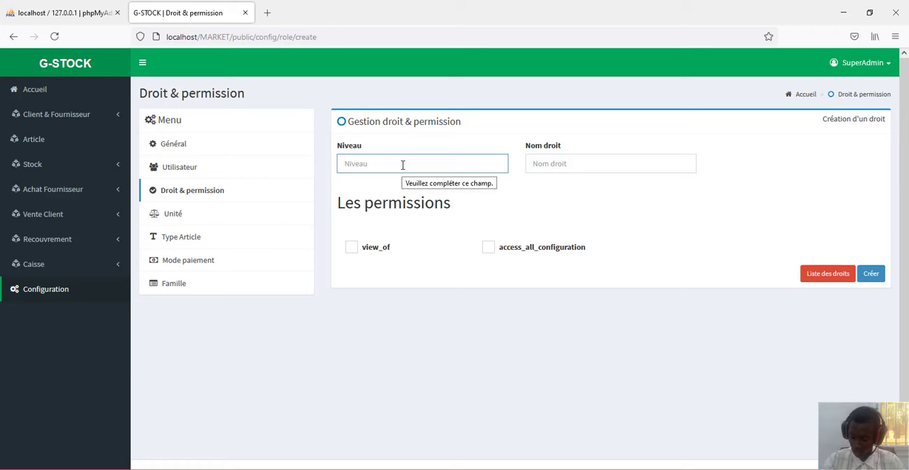
pyautogui.write('50')
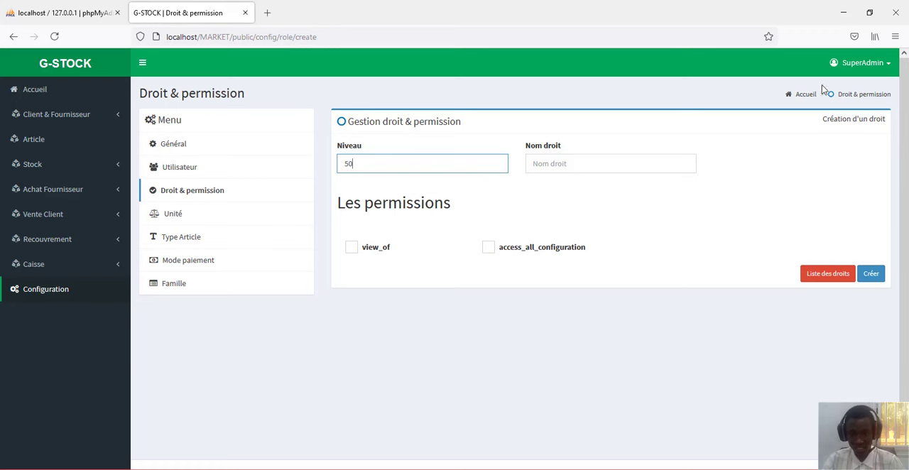
pyautogui.click(594, 164)
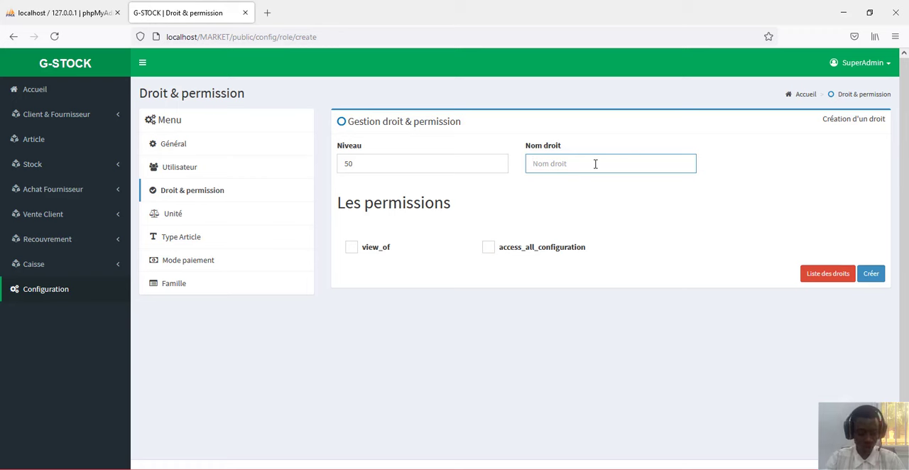
pyautogui.write('ed')
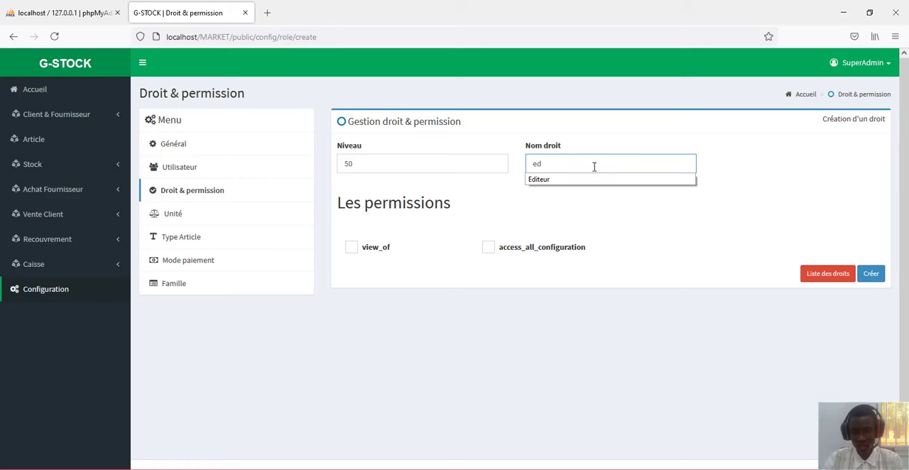
pyautogui.click(600, 179)
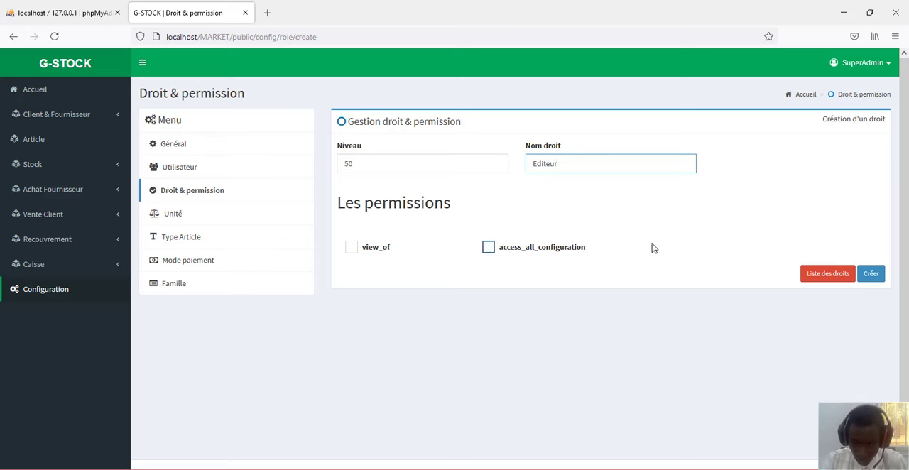
# - Examine the Unité list with its options, and open the creation form for a new unit
pyautogui.click(175, 215)
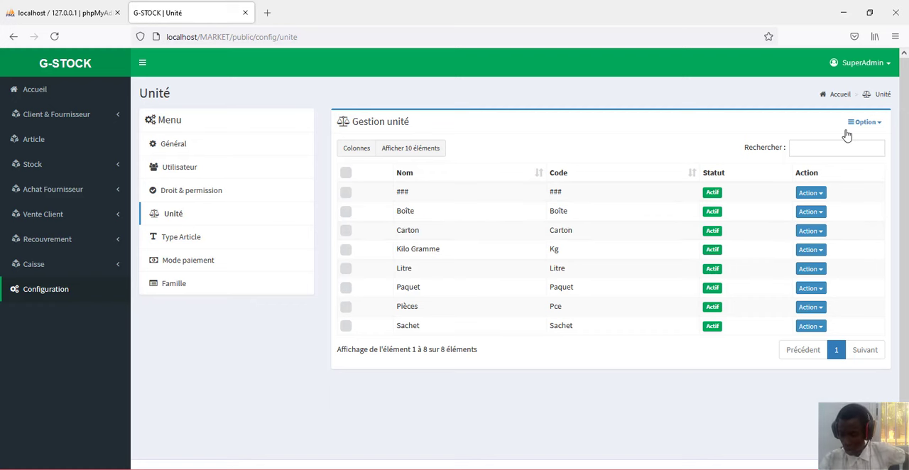
pyautogui.click(869, 124)
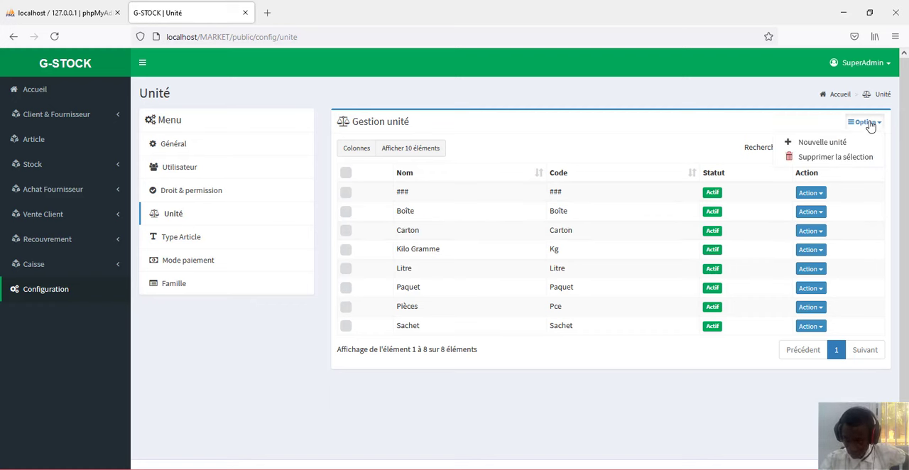
pyautogui.click(582, 167)
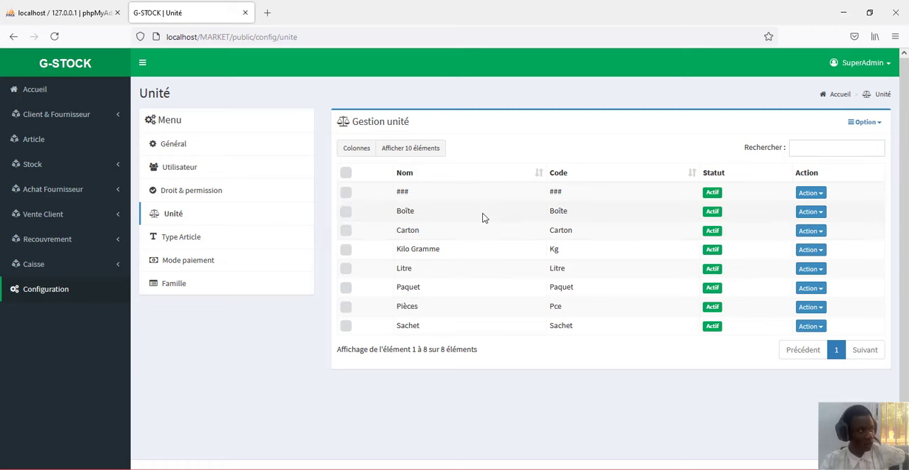
pyautogui.click(868, 123)
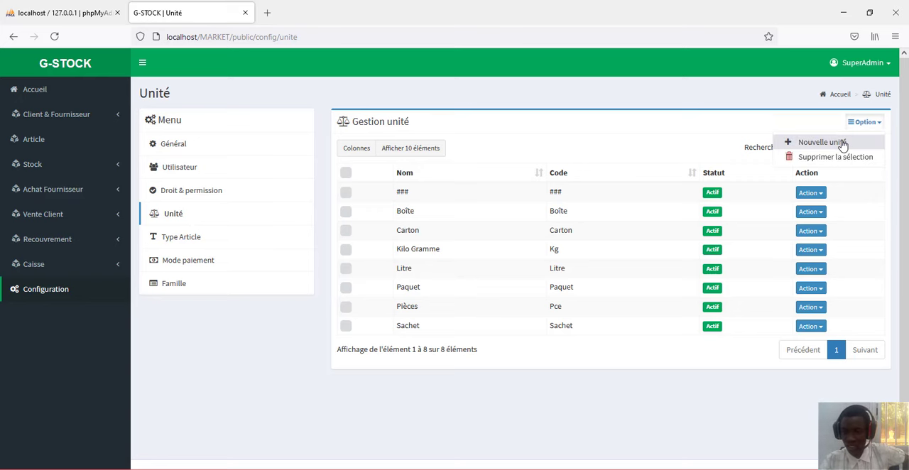
pyautogui.click(842, 144)
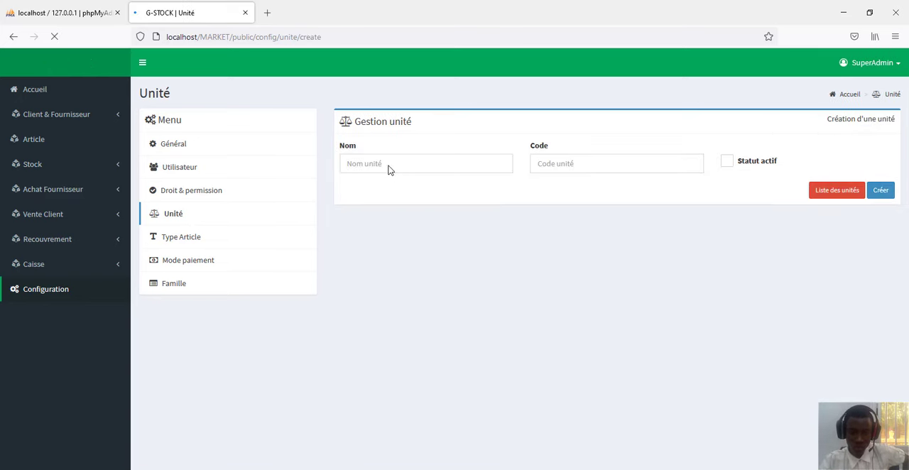
pyautogui.click(377, 163)
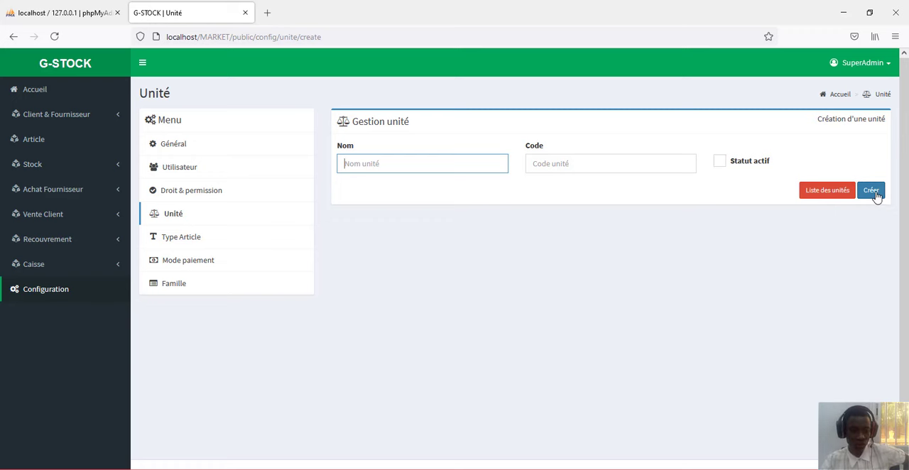
# - Review the article types and payment modes in the configuration, and open the creation form for a new payment mode
pyautogui.click(181, 241)
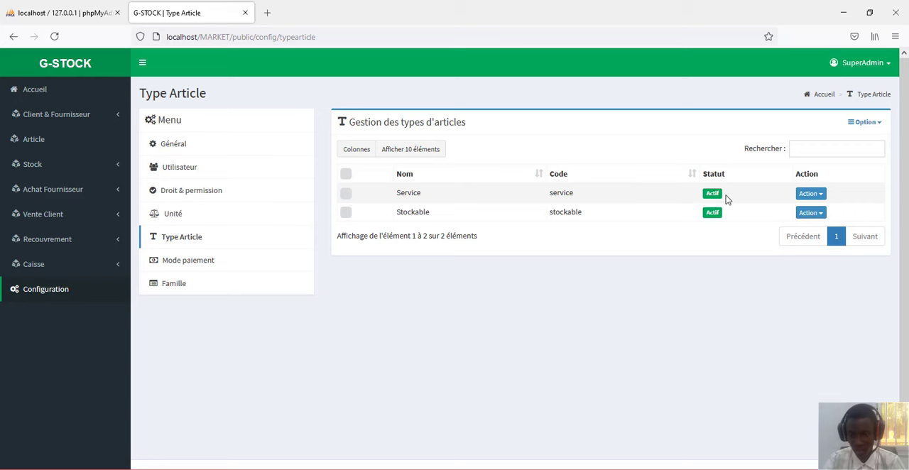
pyautogui.click(214, 264)
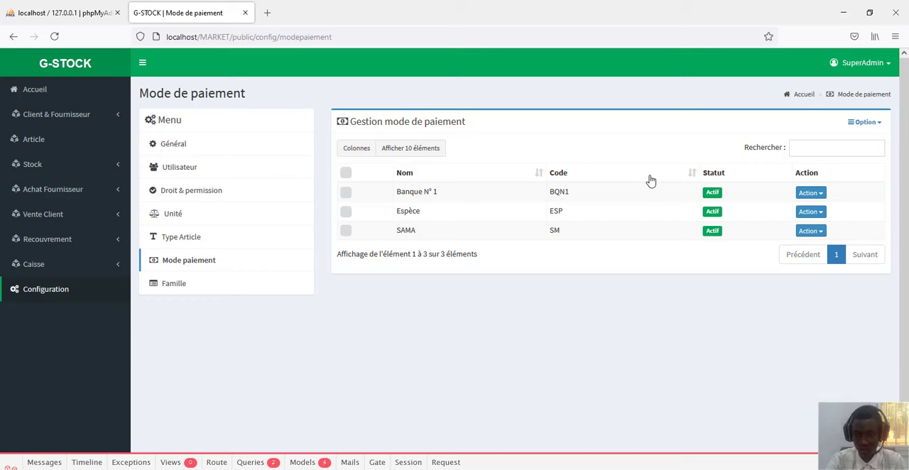
pyautogui.click(861, 124)
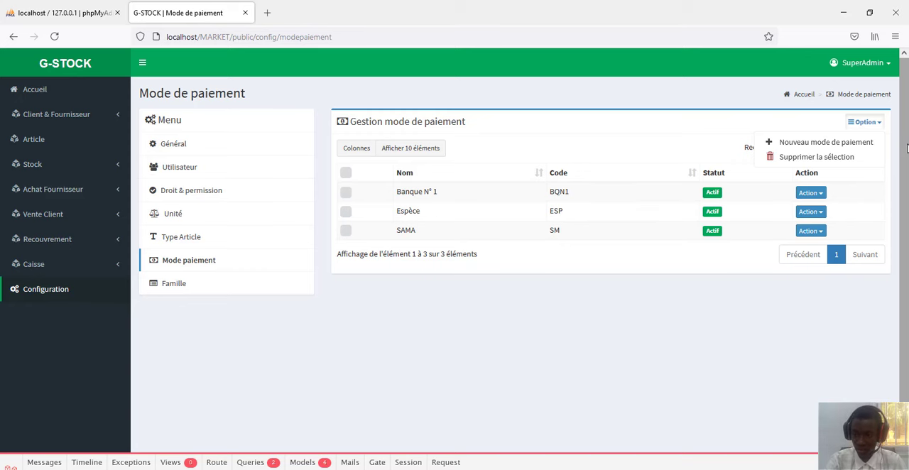
pyautogui.click(829, 147)
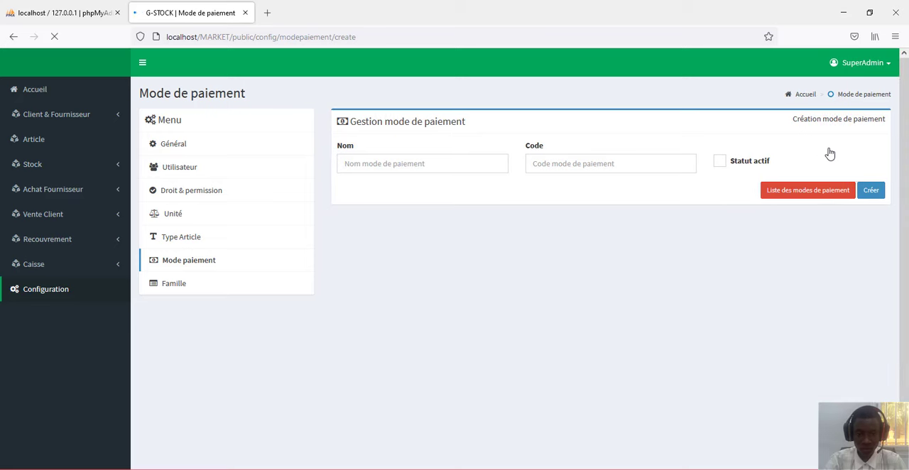
pyautogui.click(420, 159)
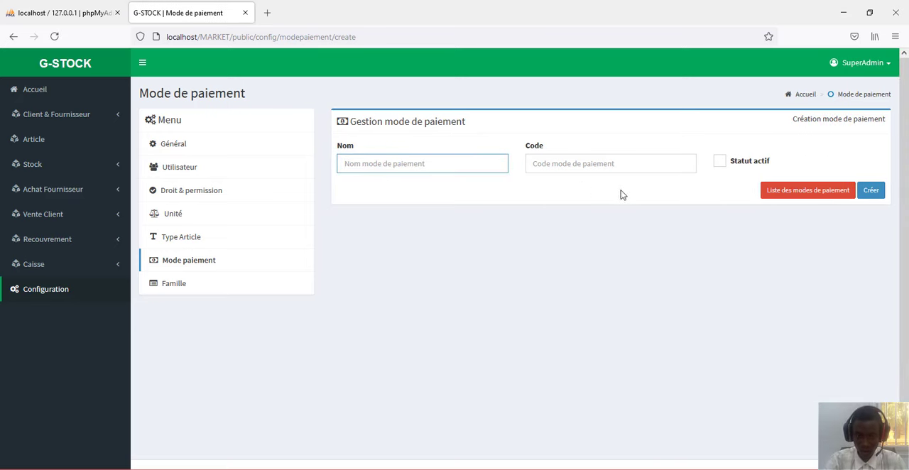
pyautogui.click(453, 167)
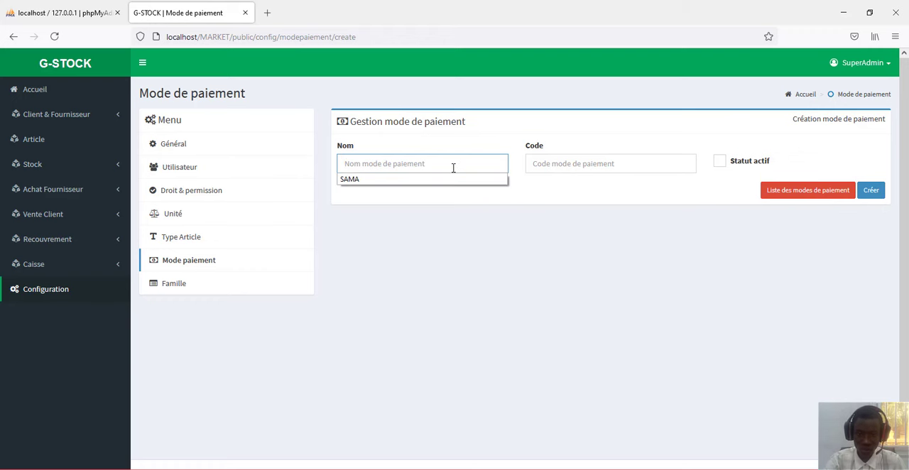
# - Leave the payment mode form uncreated, return to the general configuration and open the client list
pyautogui.click(555, 164)
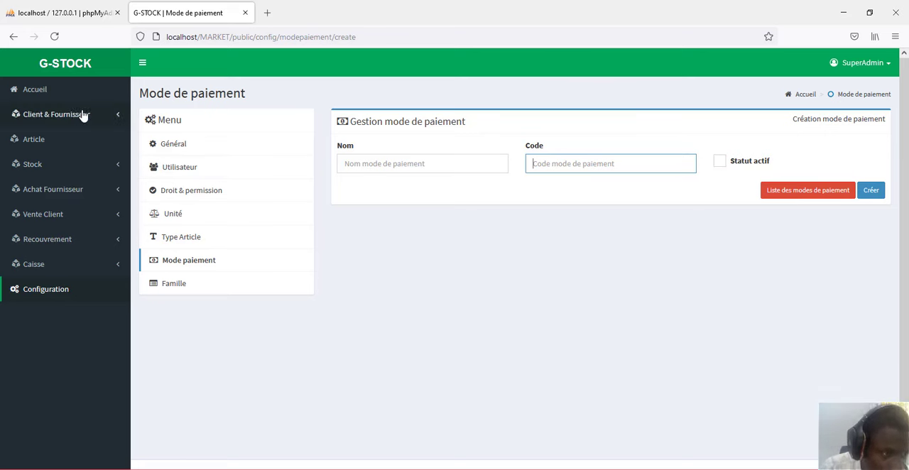
pyautogui.click(56, 293)
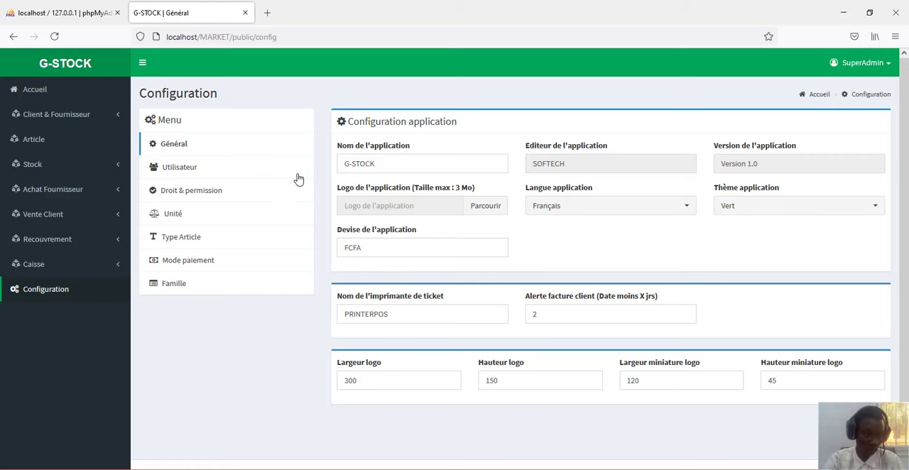
pyautogui.click(68, 115)
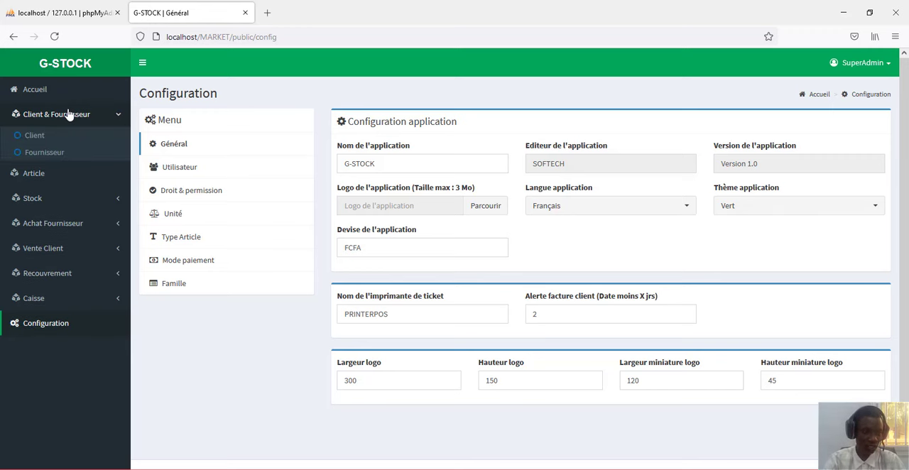
pyautogui.click(34, 142)
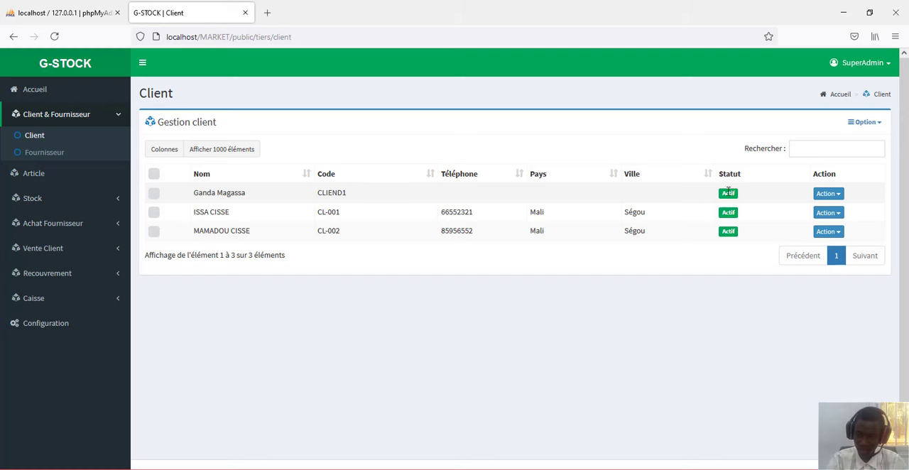
# - Start a new client and enter its client code
pyautogui.click(878, 125)
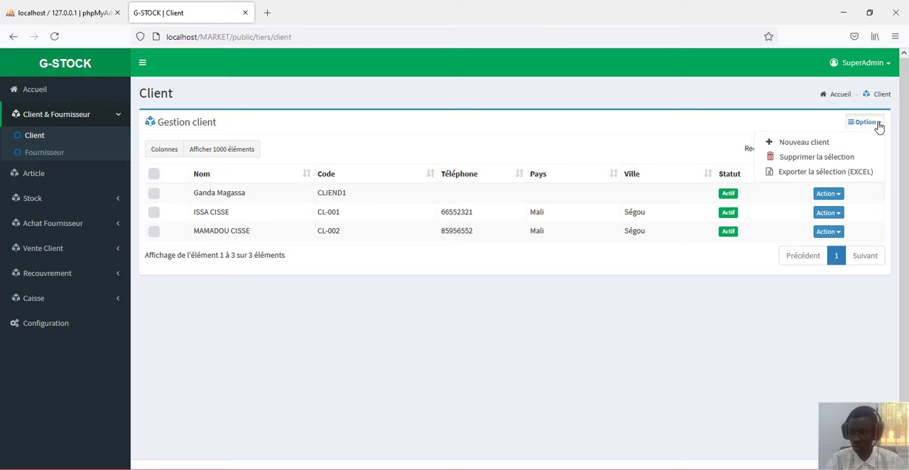
pyautogui.click(807, 145)
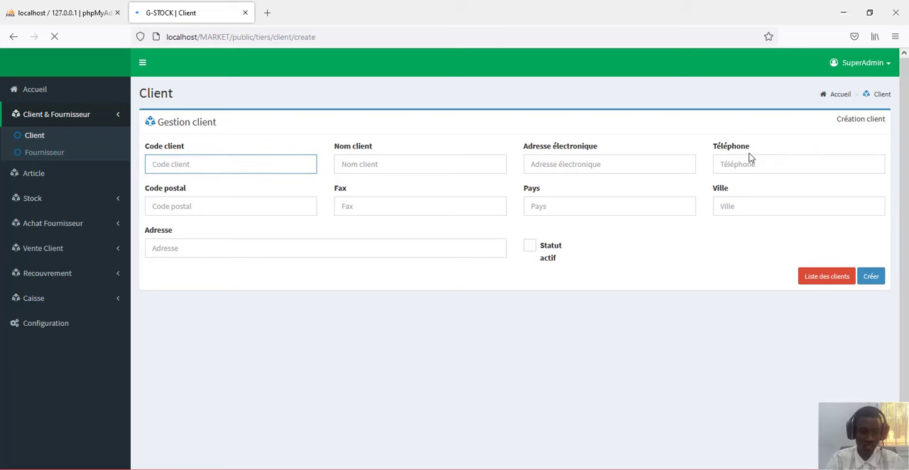
pyautogui.click(237, 162)
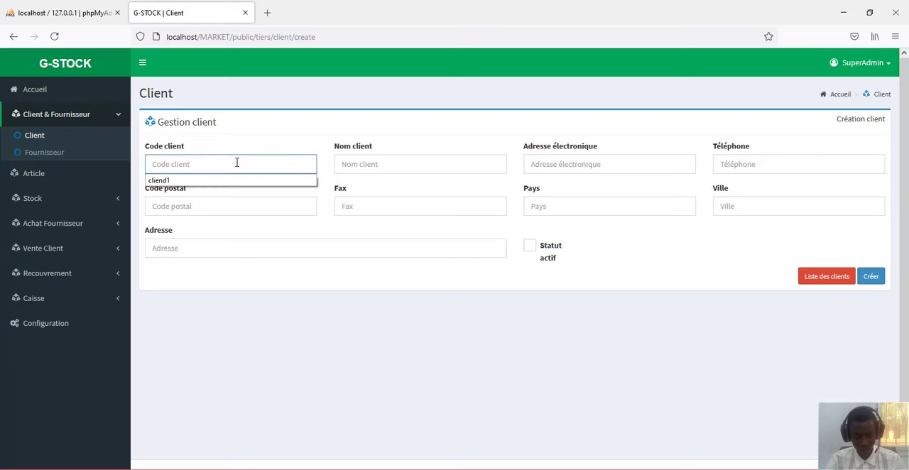
pyautogui.write('cl')
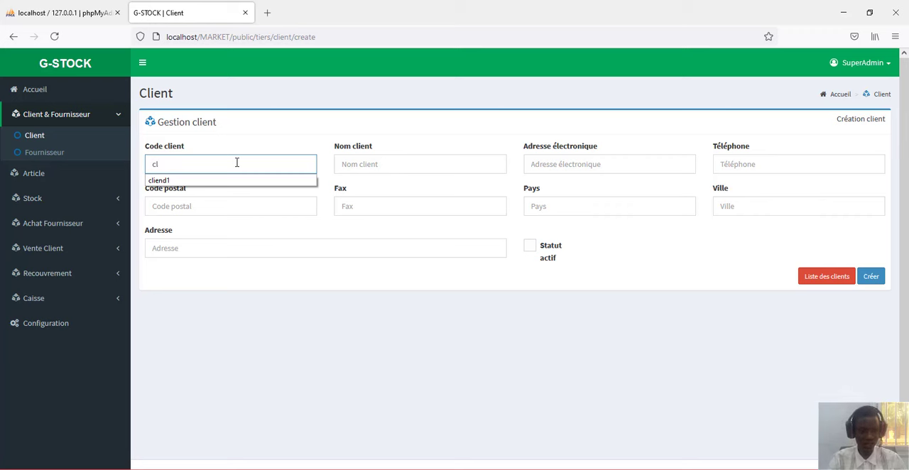
pyautogui.write('-19')
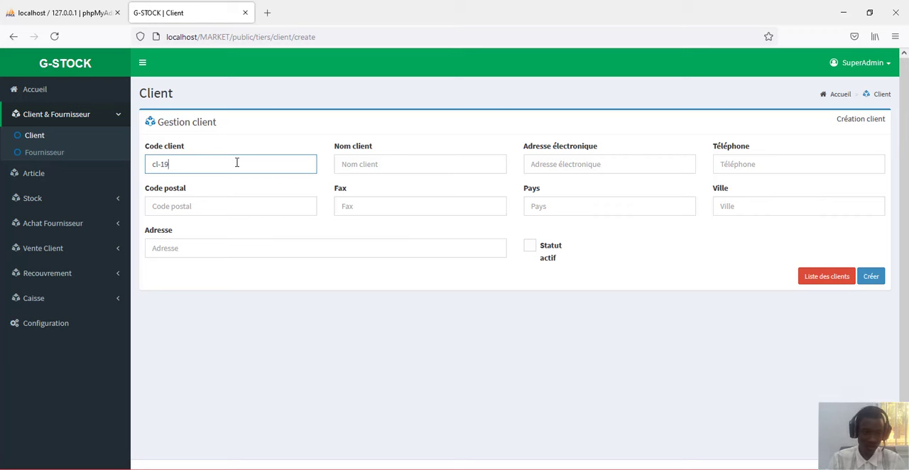
# - Fill in Nom client with the new client's full name
pyautogui.click(379, 169)
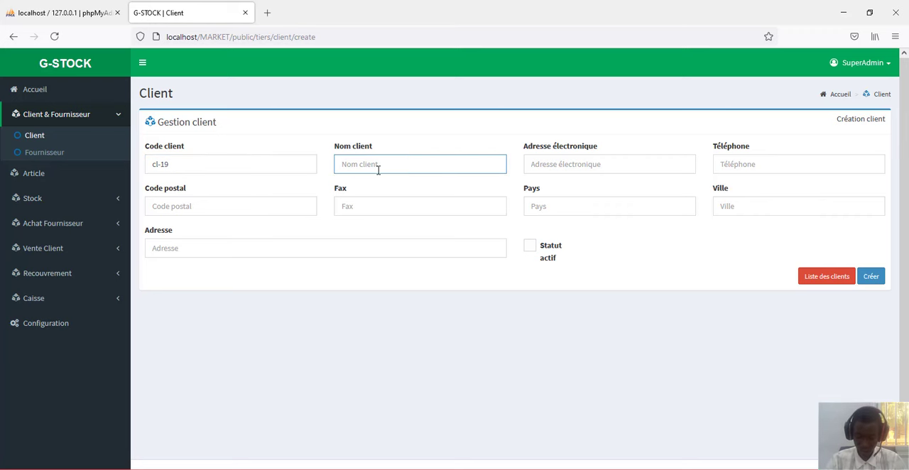
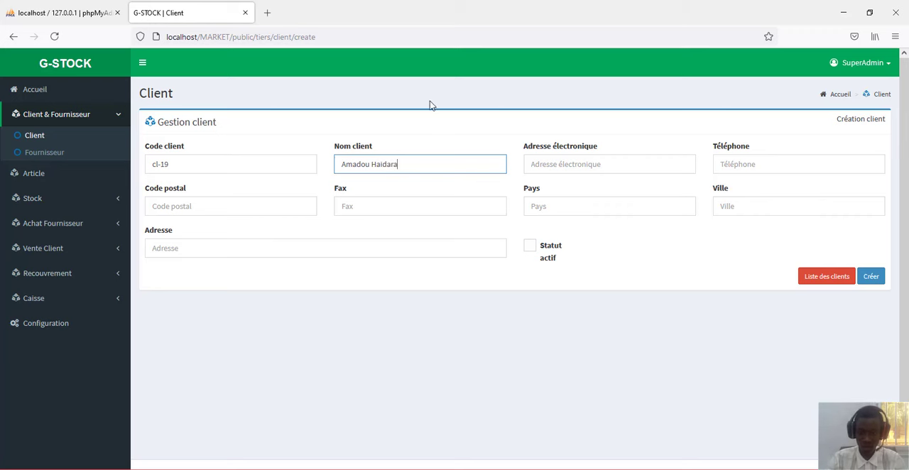
# - Fill in the new client's e-mail address and phone number
pyautogui.click(582, 163)
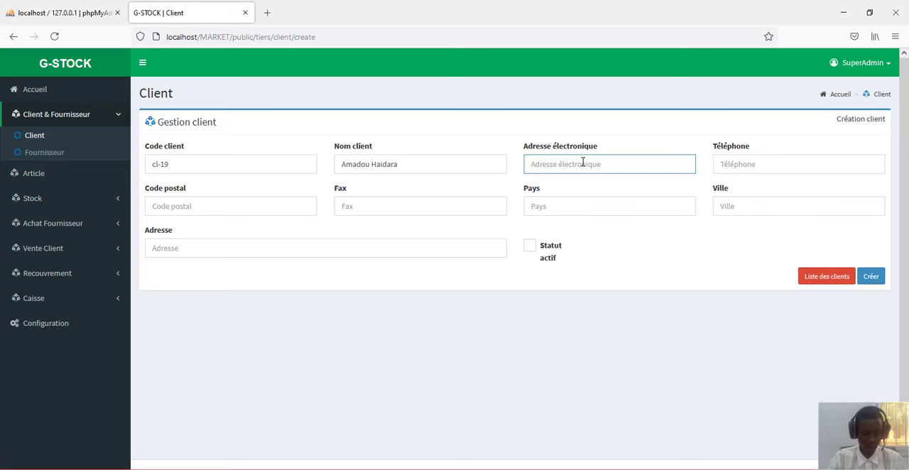
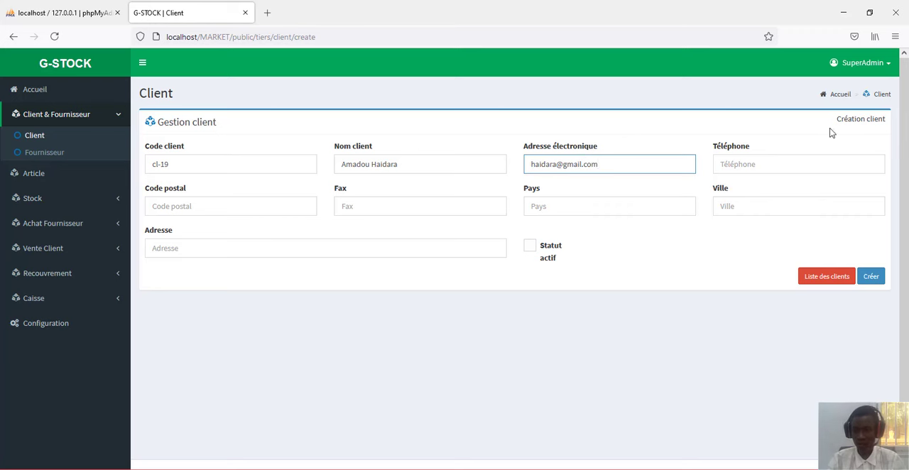
pyautogui.click(801, 164)
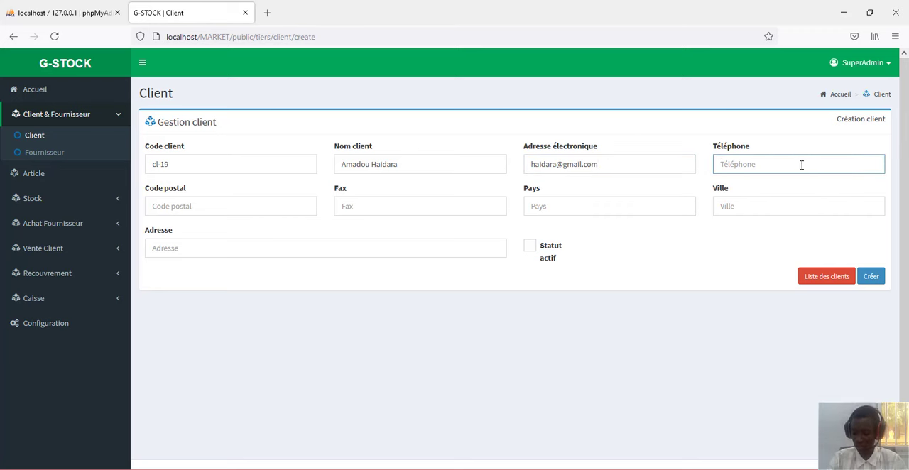
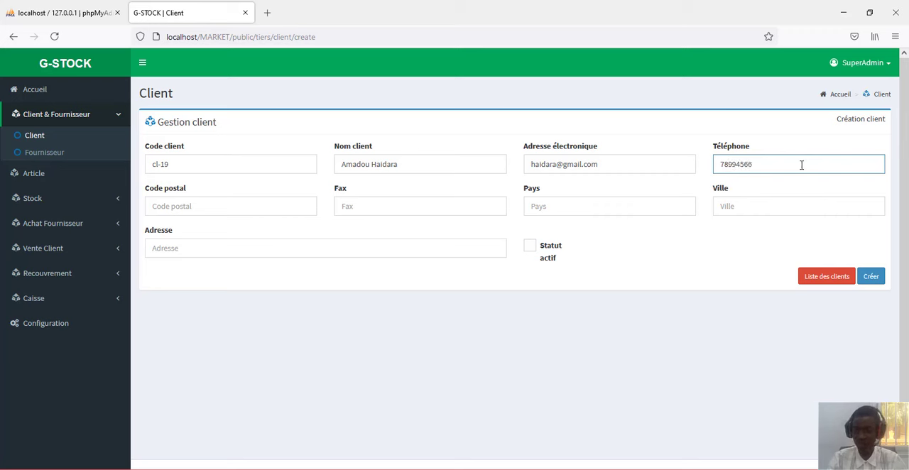
# - Leave Code postal and Fax empty, and set the client's Pays to Mali and Ville to Bamako
pyautogui.click(235, 206)
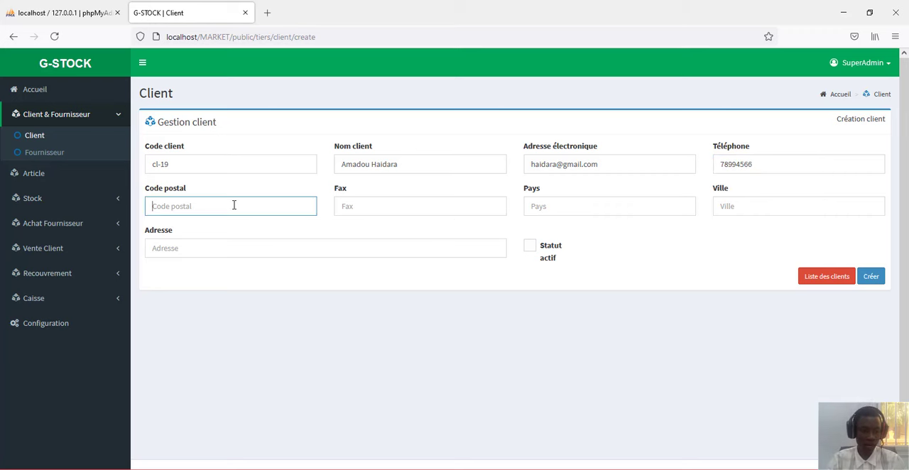
pyautogui.click(364, 209)
pyautogui.click(562, 210)
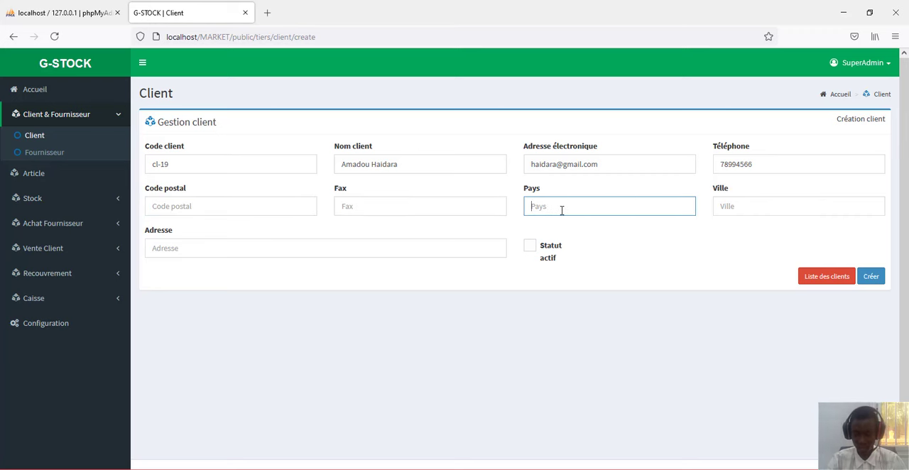
pyautogui.write('Mali')
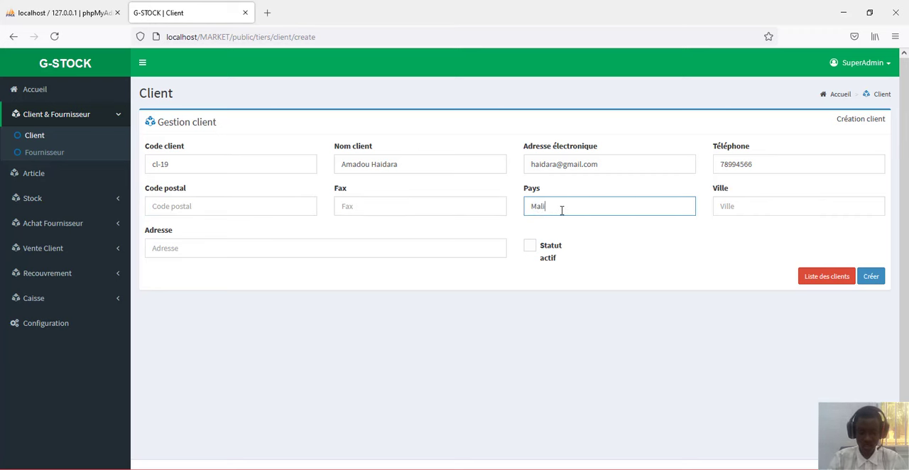
pyautogui.click(755, 208)
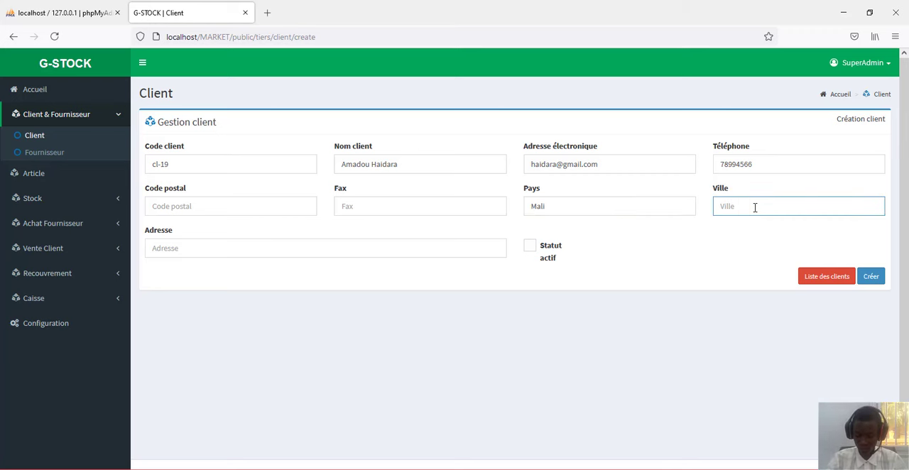
pyautogui.write('B')
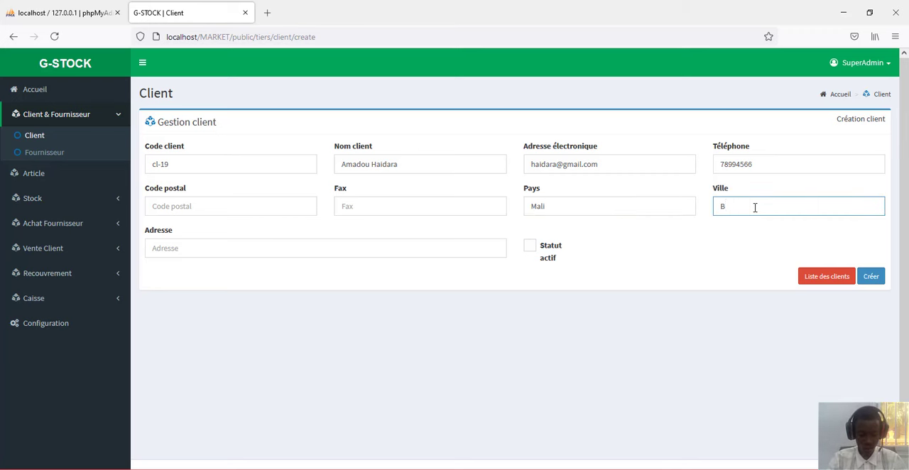
pyautogui.write('amako')
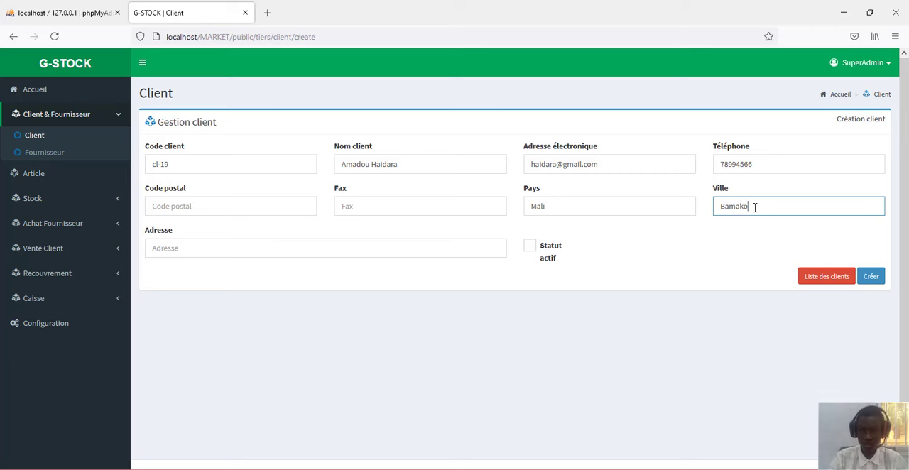
# - Enter the client's address and create the client without enabling Statut actif
pyautogui.click(320, 250)
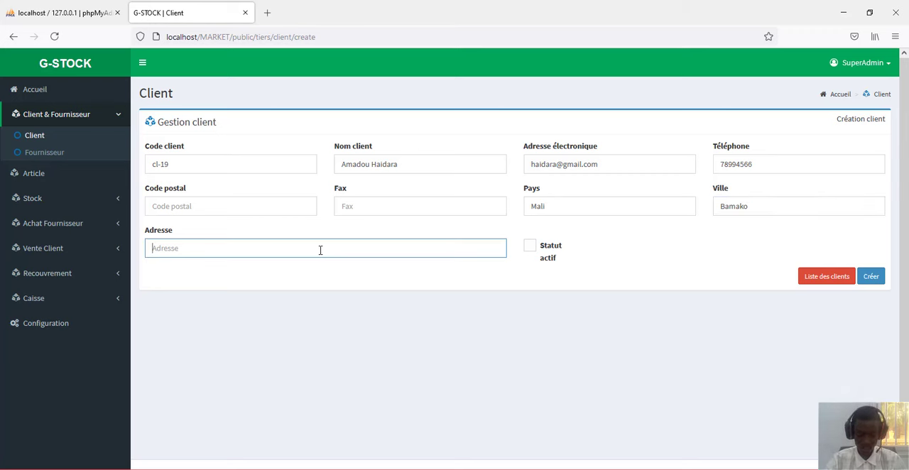
pyautogui.write('Bam')
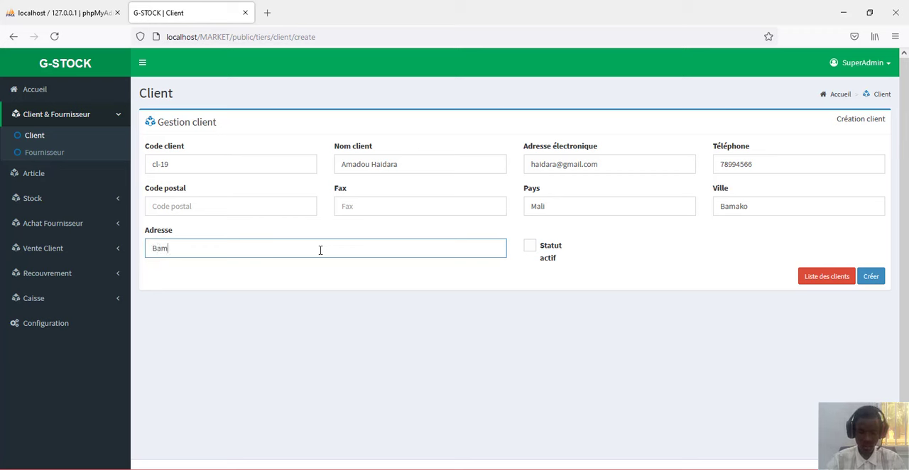
pyautogui.write('ako')
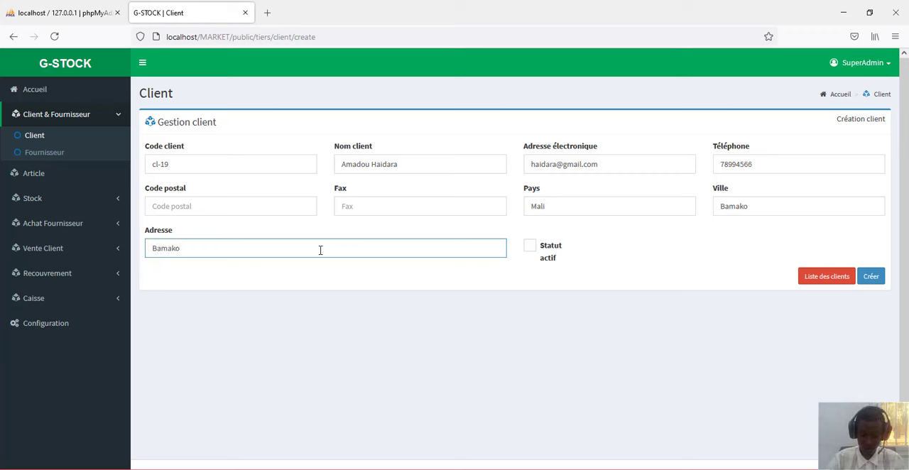
pyautogui.write(',Lafia')
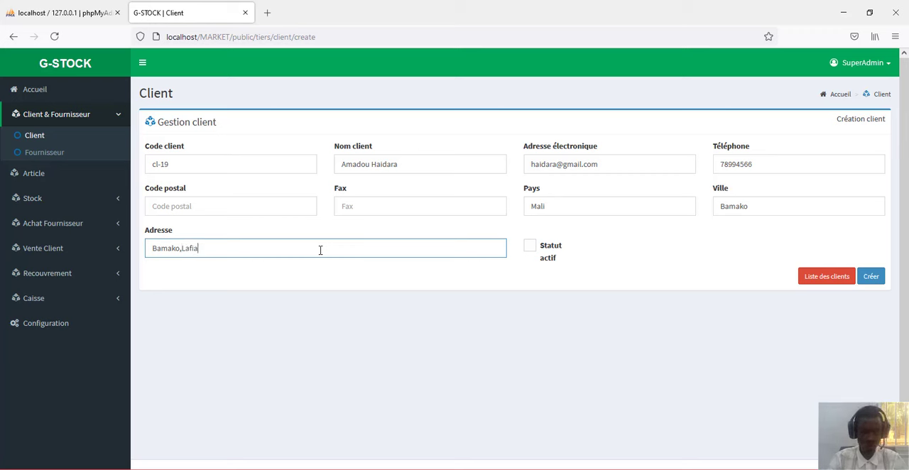
pyautogui.write('bou')
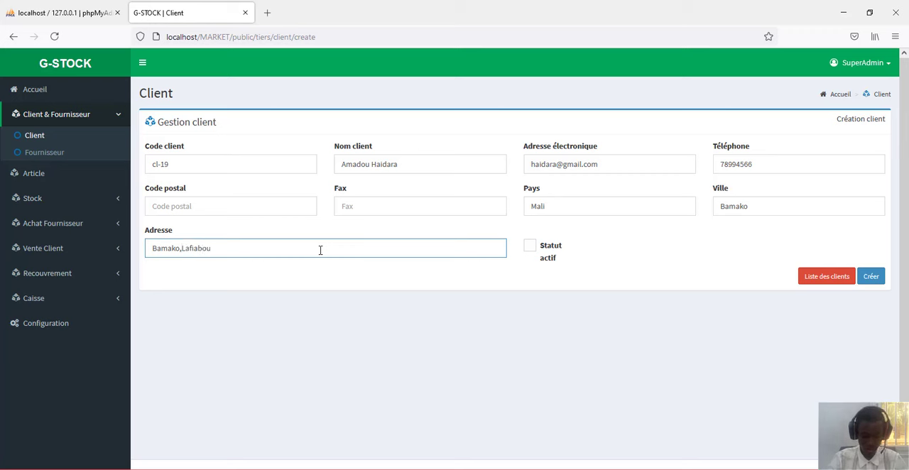
pyautogui.write('gou')
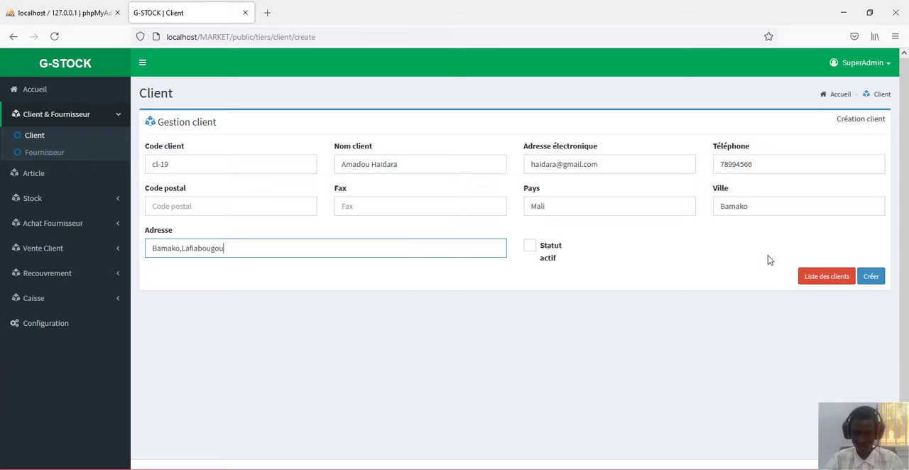
pyautogui.click(869, 279)
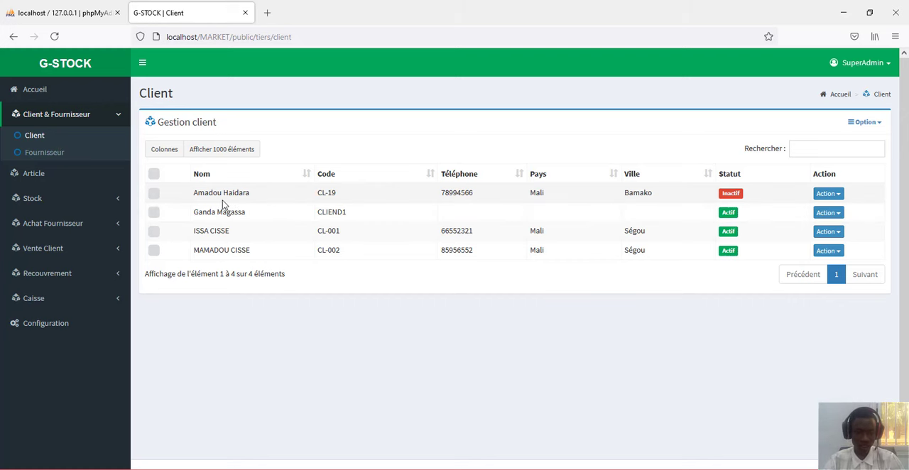
# - Edit the newly created Bamako client to enable Statut actif and save the record
pyautogui.click(827, 193)
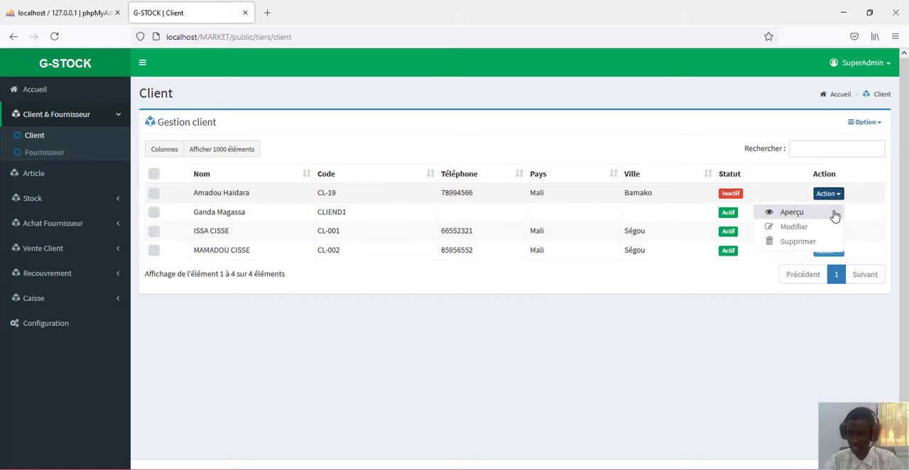
pyautogui.click(817, 230)
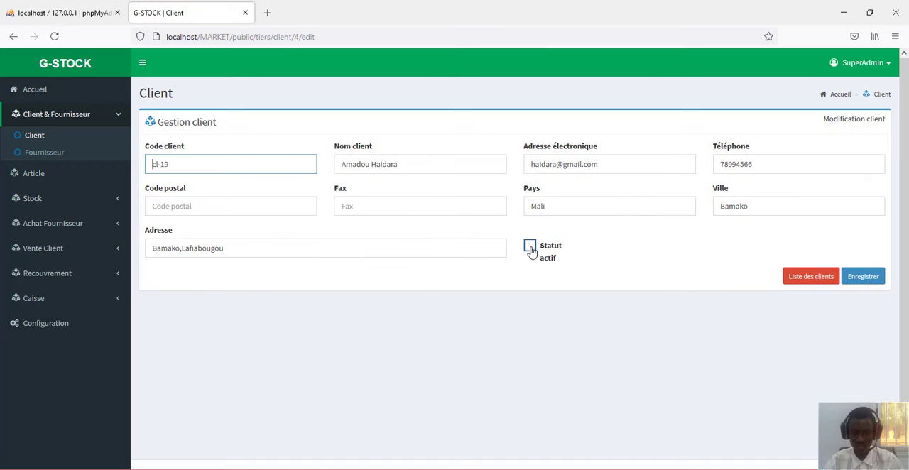
pyautogui.click(532, 250)
pyautogui.click(870, 278)
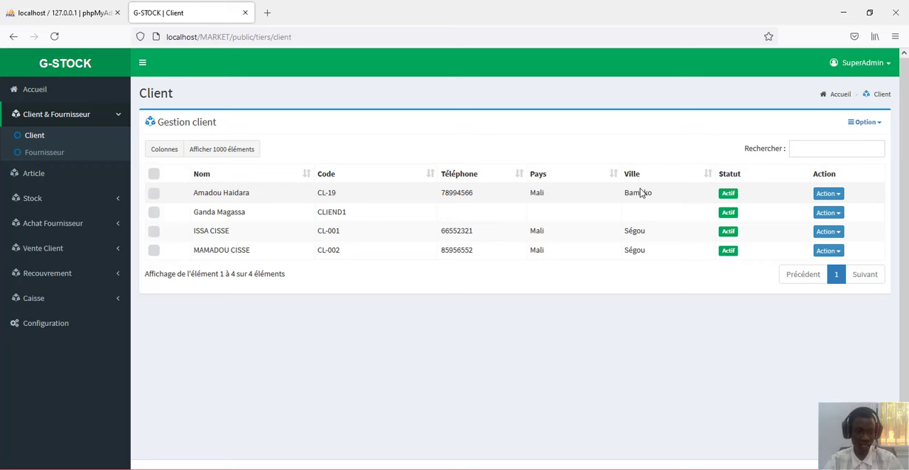
# - Open the Fournisseur list and view its available options
pyautogui.click(48, 155)
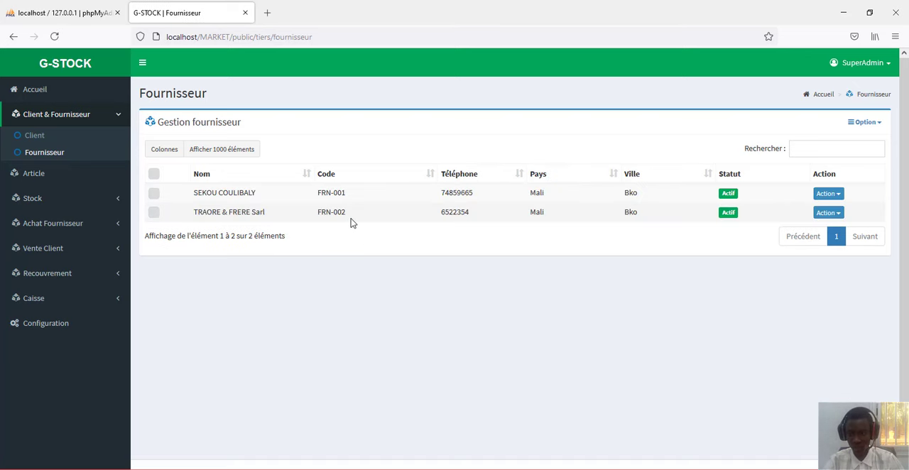
pyautogui.click(860, 128)
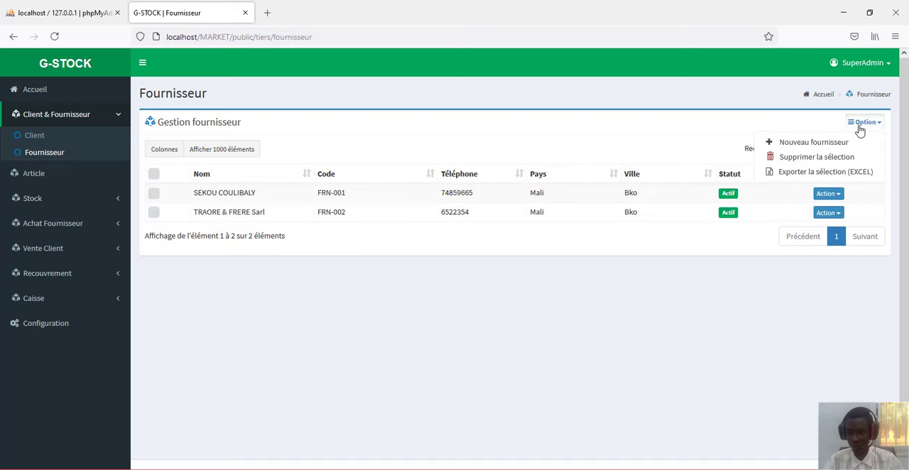
# - Export all clients from the Client list to Excel and open clients.xlsx with Excel (bureau)
pyautogui.click(51, 137)
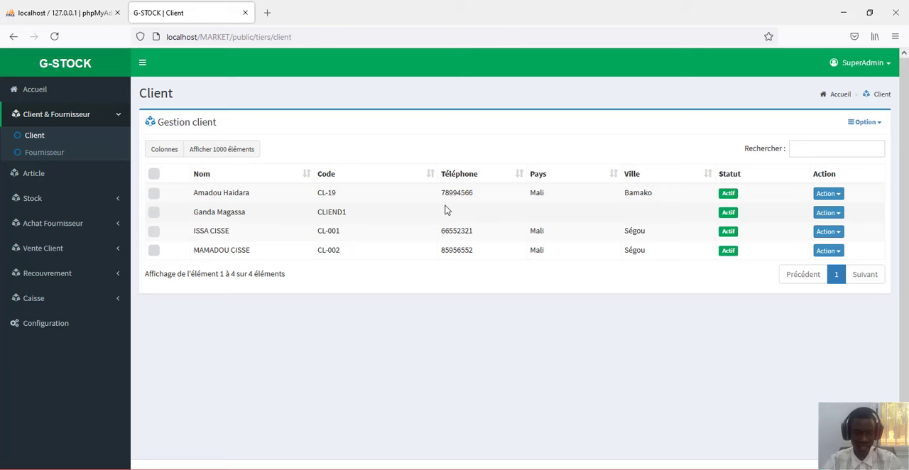
pyautogui.click(863, 123)
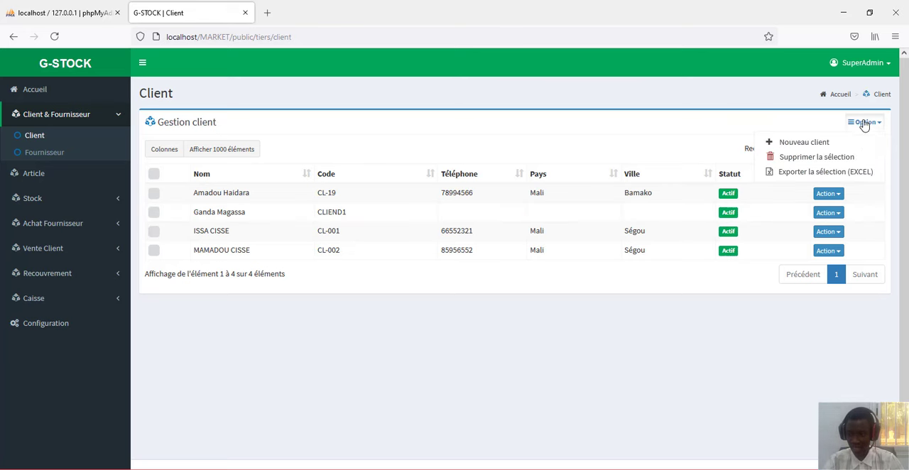
pyautogui.click(154, 174)
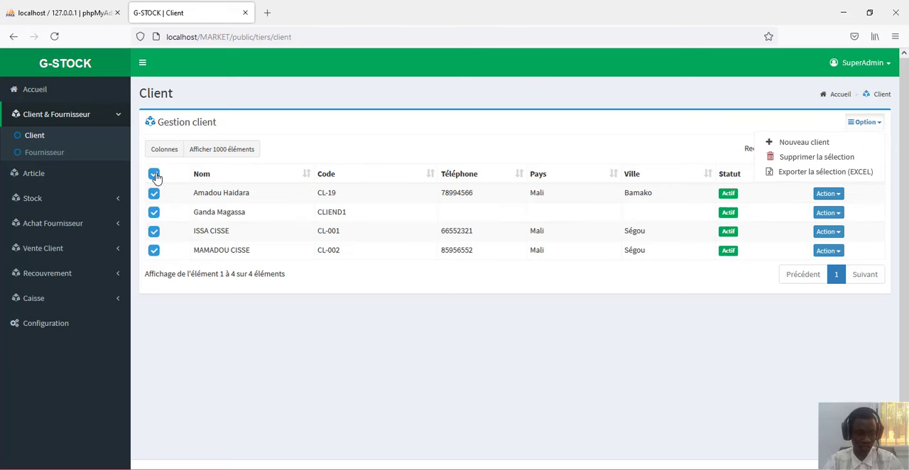
pyautogui.click(860, 176)
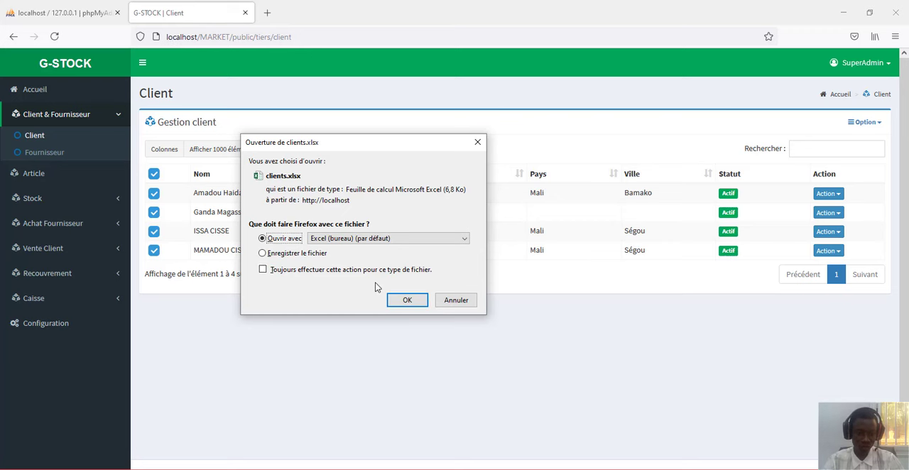
pyautogui.click(401, 300)
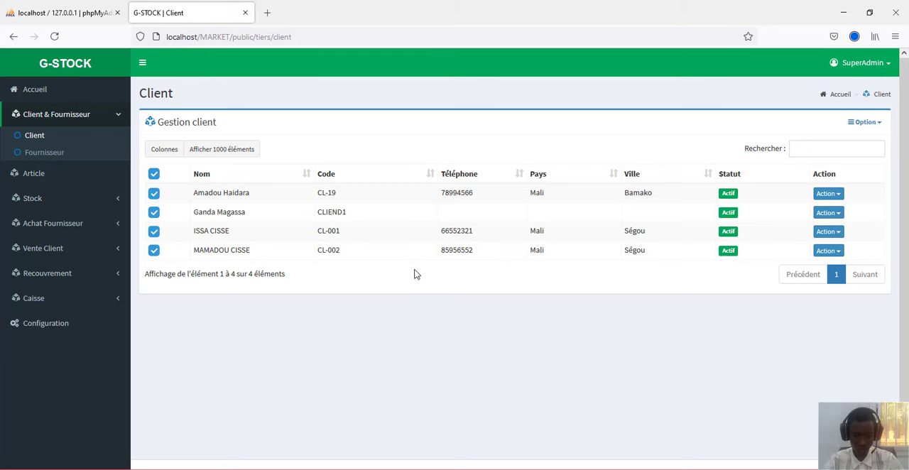
pyautogui.press('space')
pyautogui.scroll(-1, 496, 234)
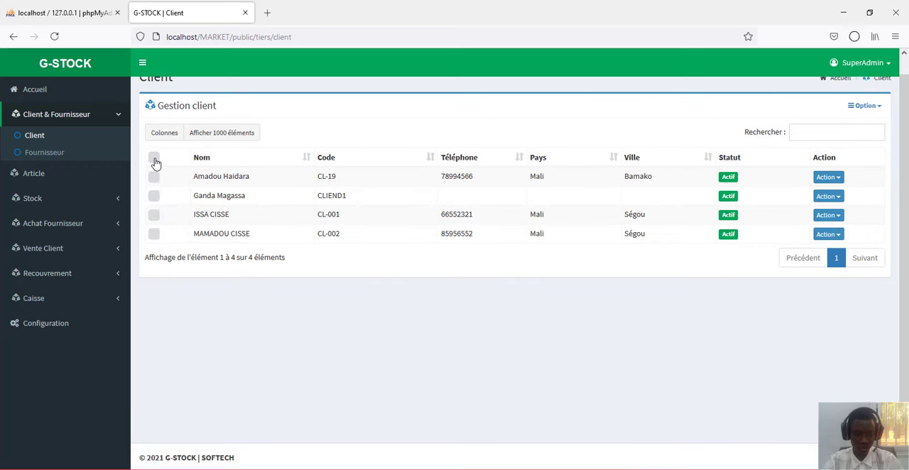
# - Open the Fournisseur list, examine the exported client rows in the Excel worksheet, and close the workbook
pyautogui.click(53, 156)
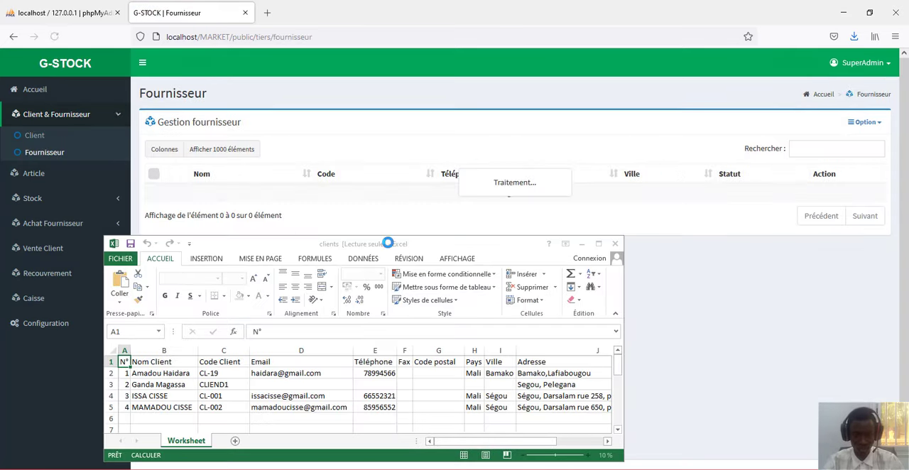
pyautogui.moveTo(401, 248); pyautogui.dragTo(428, 173)
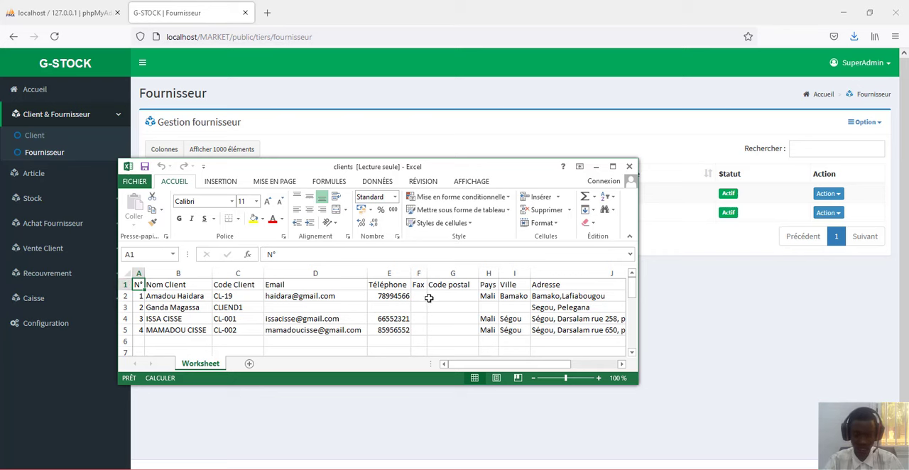
pyautogui.scroll(-6, 501, 314)
pyautogui.scroll(6, 502, 313)
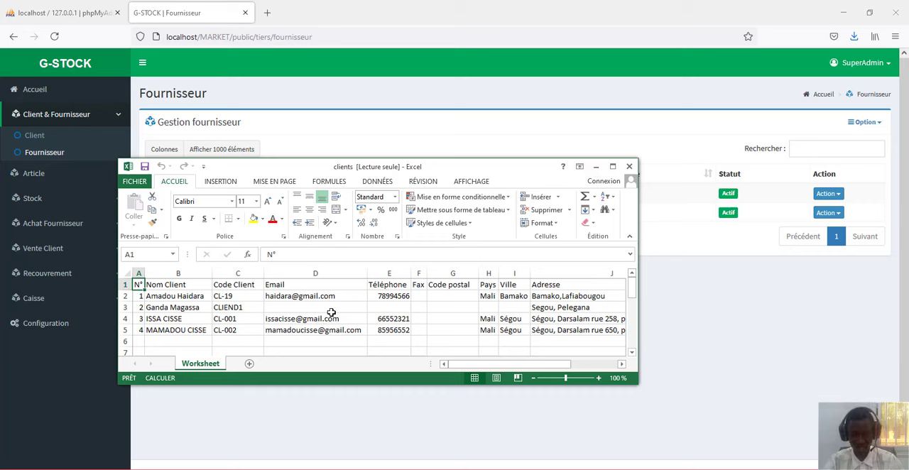
pyautogui.scroll(-3, 330, 311)
pyautogui.scroll(3, 331, 311)
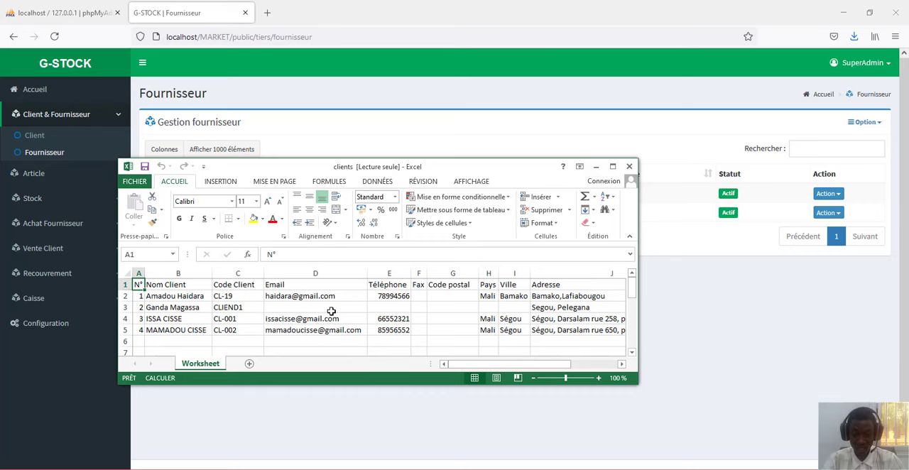
pyautogui.click(628, 166)
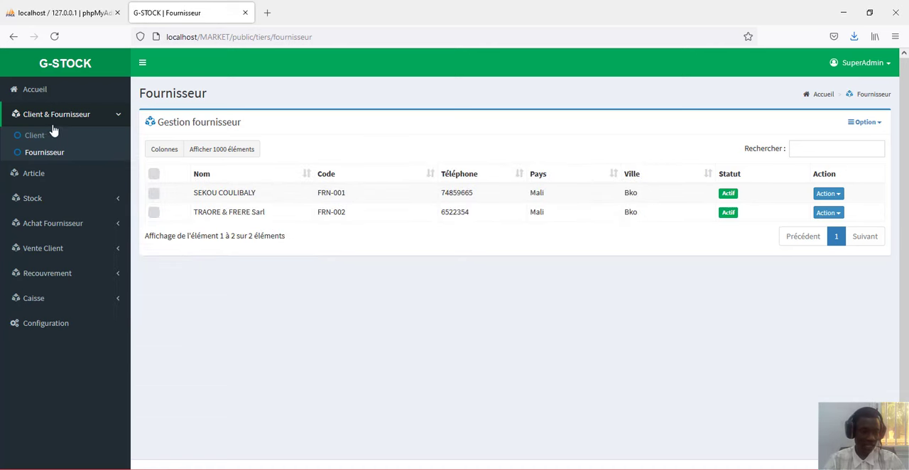
# - Open the creation form for a new article from the Article list
pyautogui.click(51, 177)
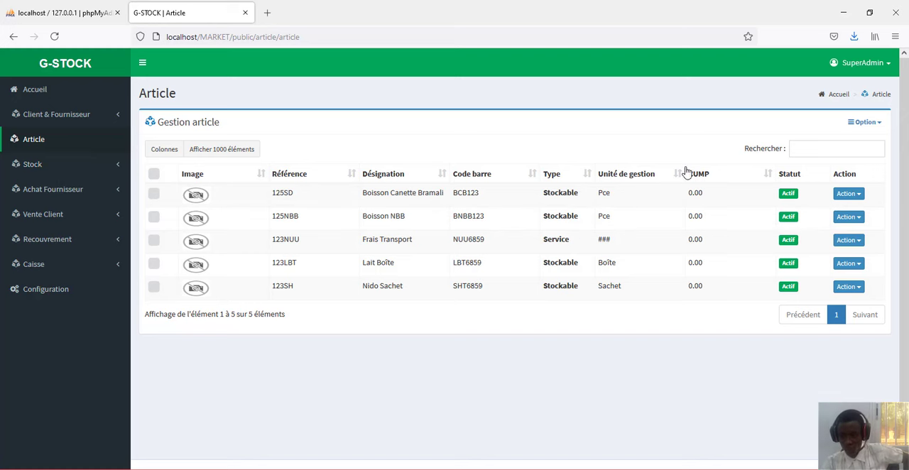
pyautogui.click(872, 123)
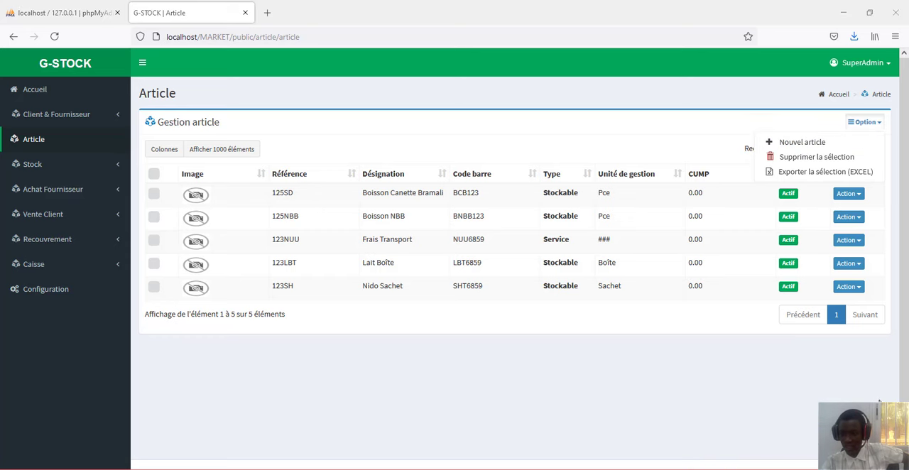
pyautogui.click(808, 147)
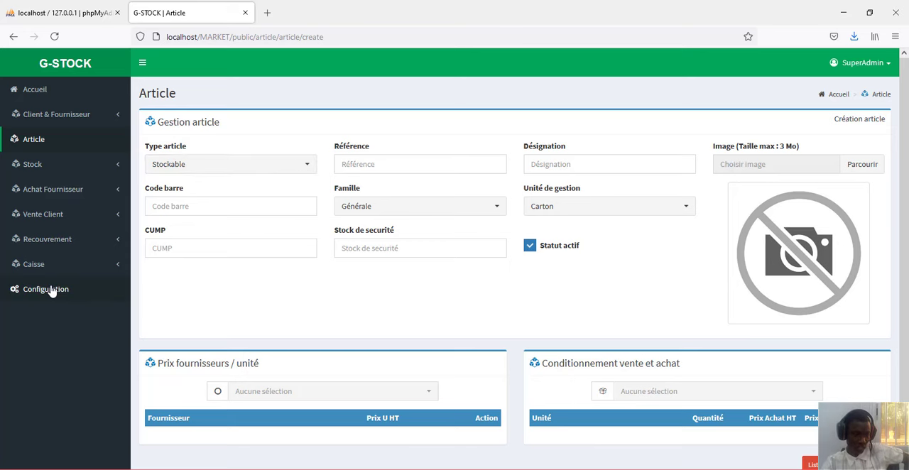
# - Try the Service option for Type article and return it to Stockable
pyautogui.click(239, 170)
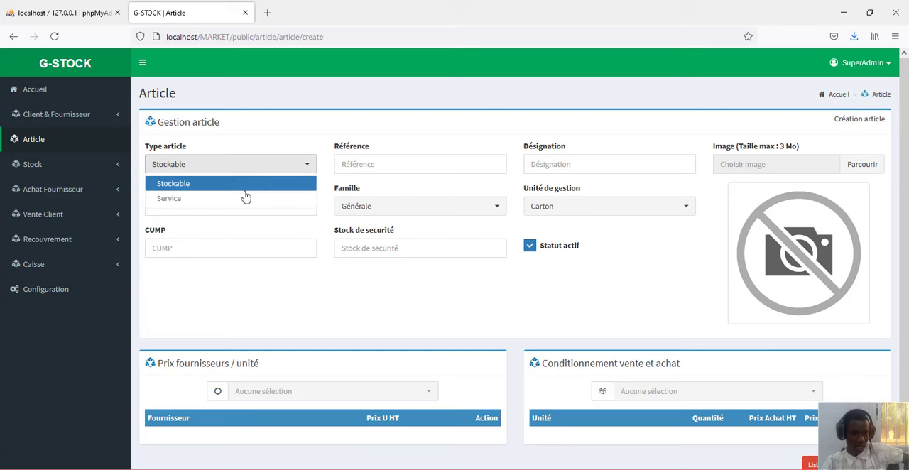
pyautogui.click(242, 198)
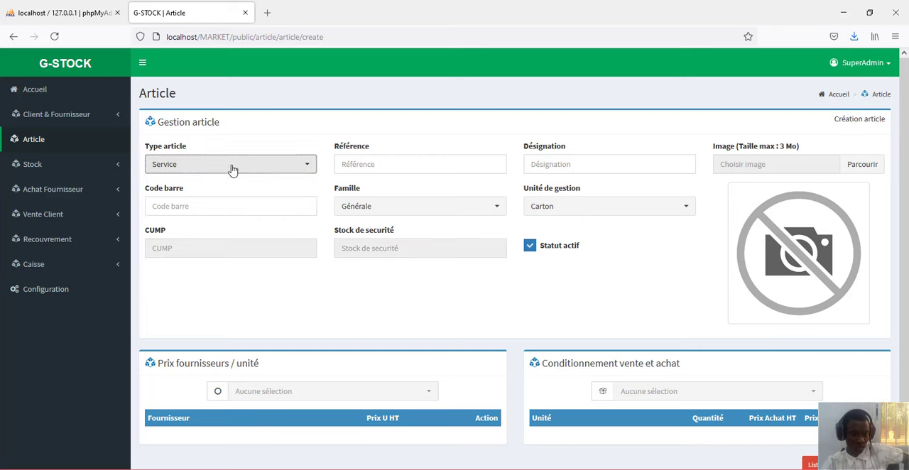
pyautogui.click(234, 169)
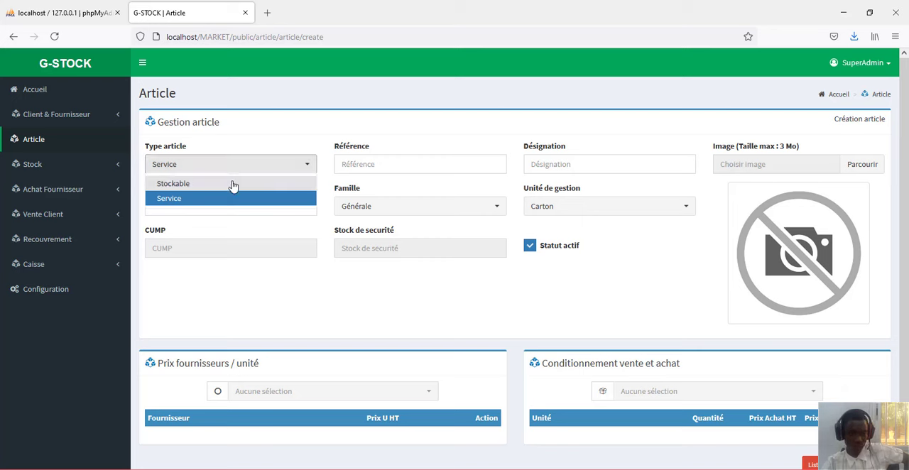
pyautogui.click(234, 184)
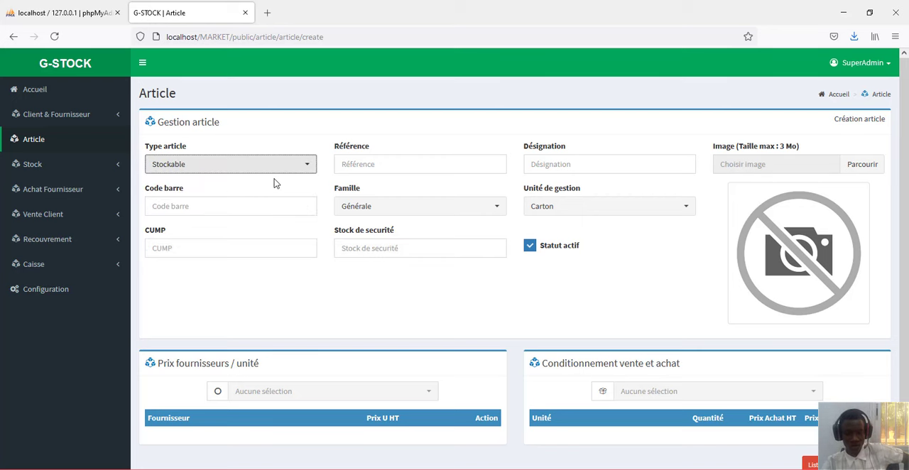
# - Leave Référence empty and set the new article's Désignation to Lait en poudre NIDO
pyautogui.click(373, 163)
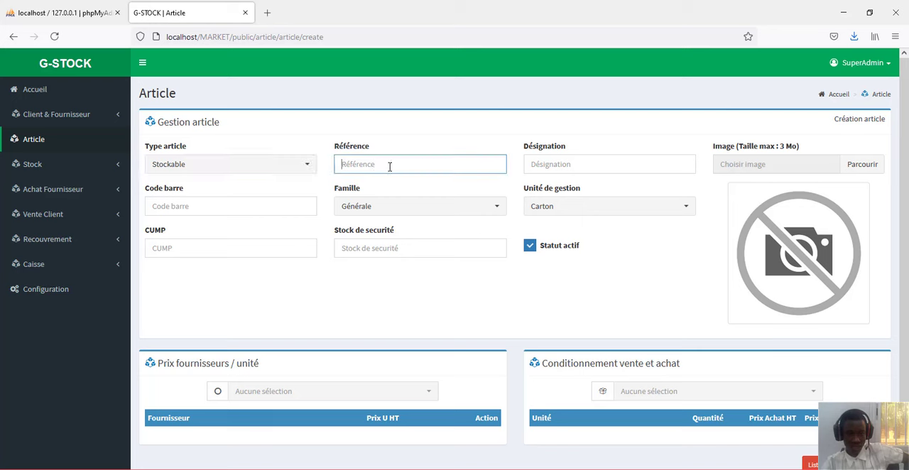
pyautogui.click(561, 164)
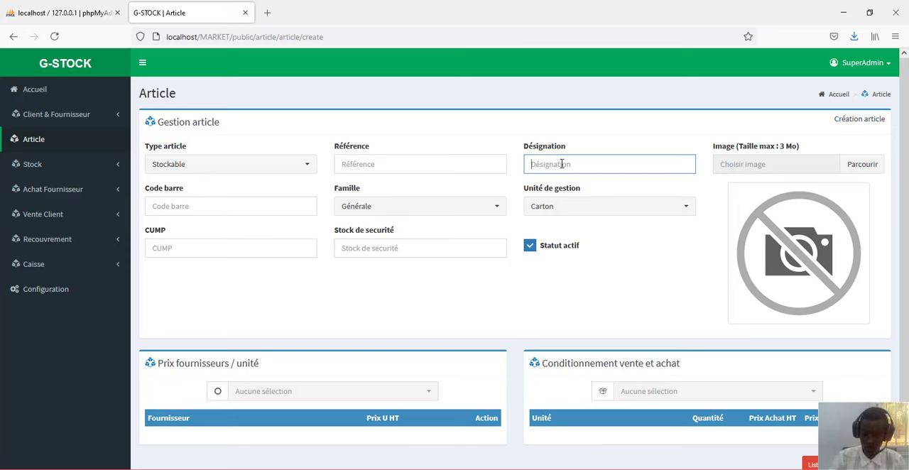
pyautogui.write('Lait en poudre')
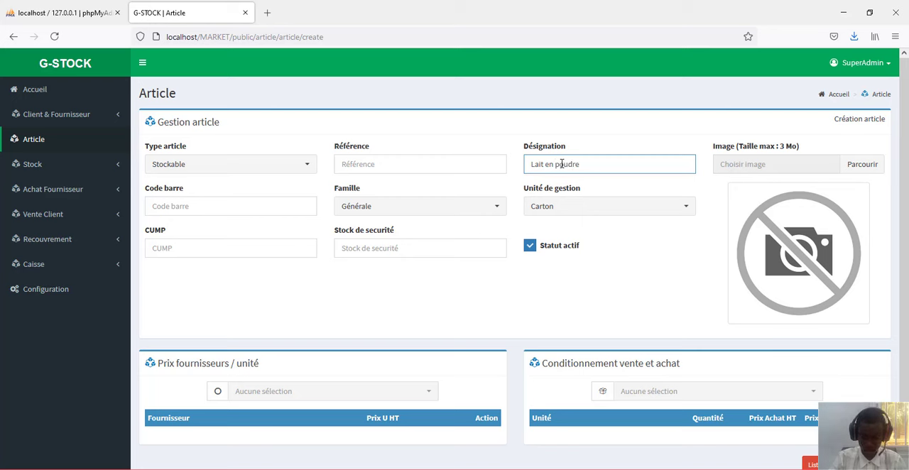
pyautogui.write('DO')
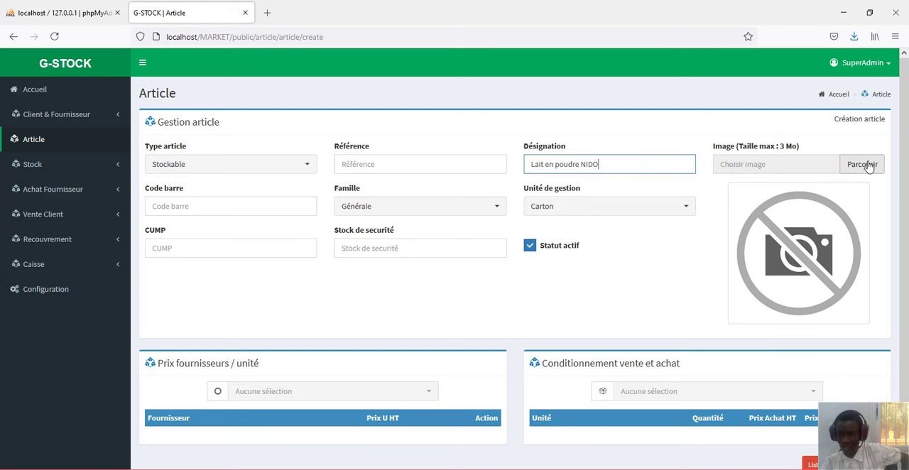
# - Set the article's Code barre to dd44554f55656f and keep its Famille as Générale
pyautogui.click(247, 211)
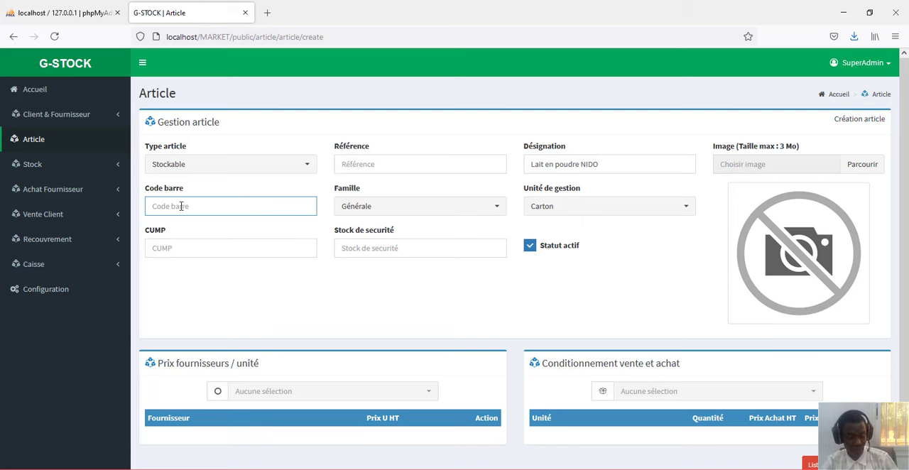
pyautogui.write('dd')
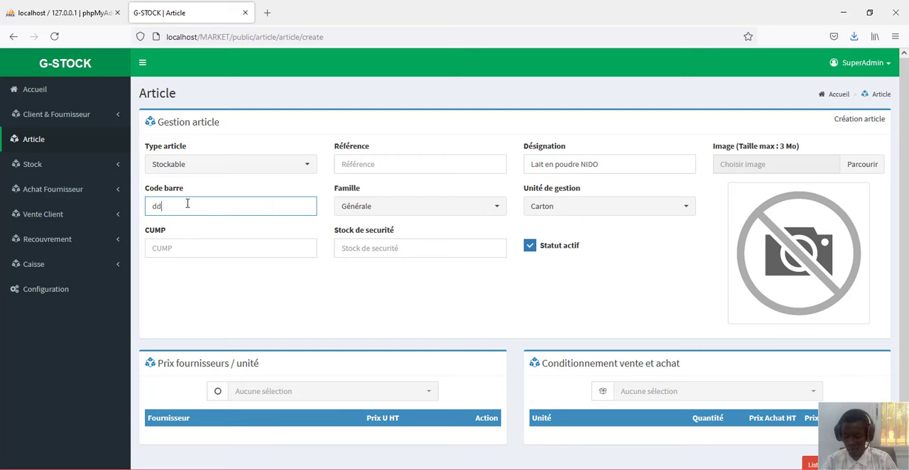
pyautogui.write('44554545656f')
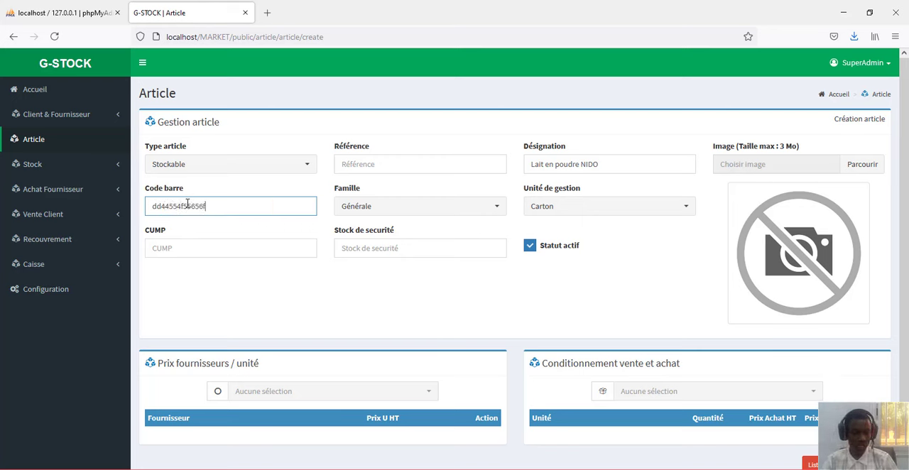
pyautogui.click(462, 206)
pyautogui.click(462, 211)
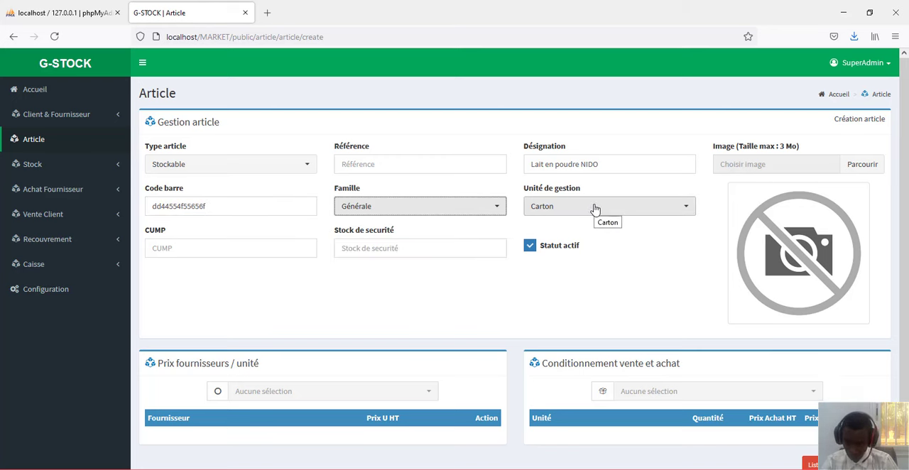
# - Set the article's Unité de gestion to Boîte and its Stock de securité to 50
pyautogui.click(685, 207)
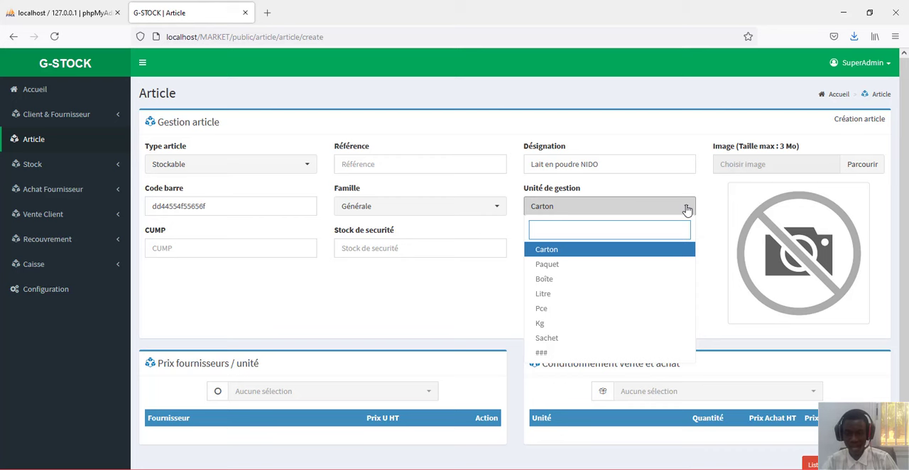
pyautogui.click(652, 283)
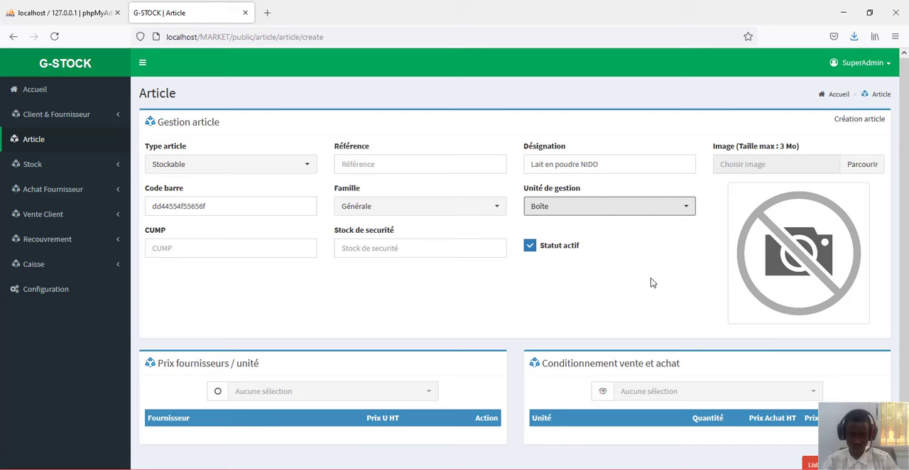
pyautogui.click(362, 249)
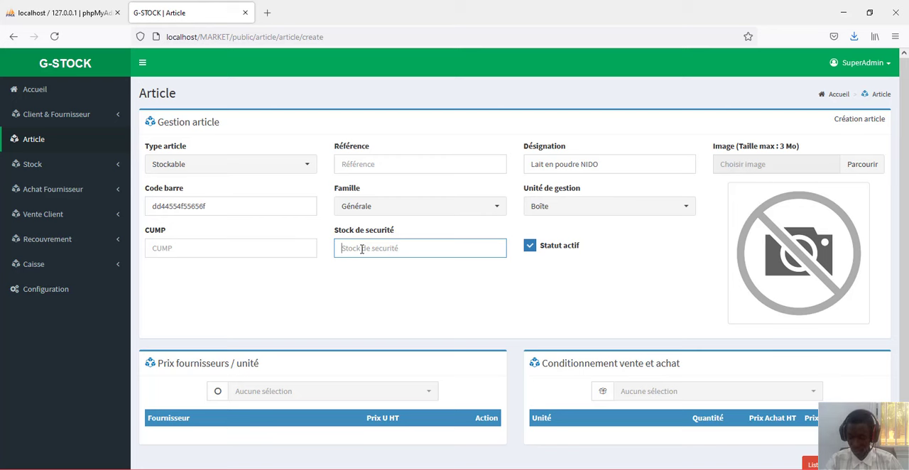
pyautogui.write('50')
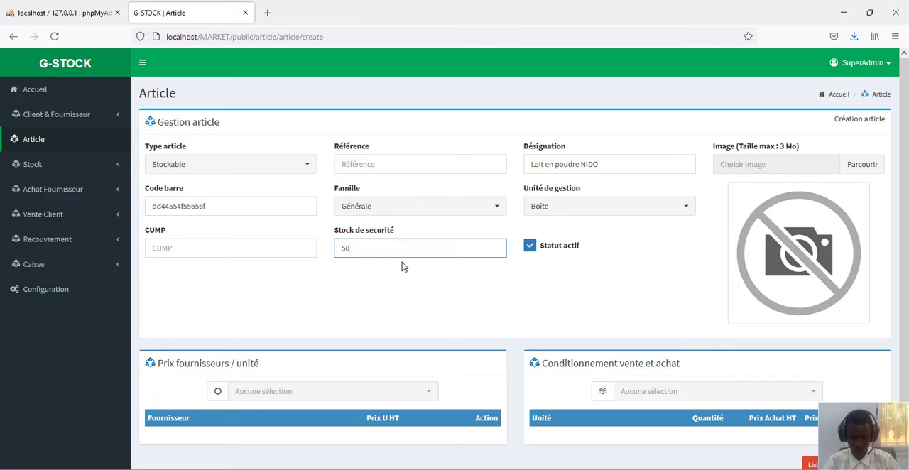
# - Add the first listed supplier to the article's Prix fournisseurs / unité table
pyautogui.scroll(-1, 402, 265)
pyautogui.scroll(1, 403, 269)
pyautogui.scroll(-1, 404, 269)
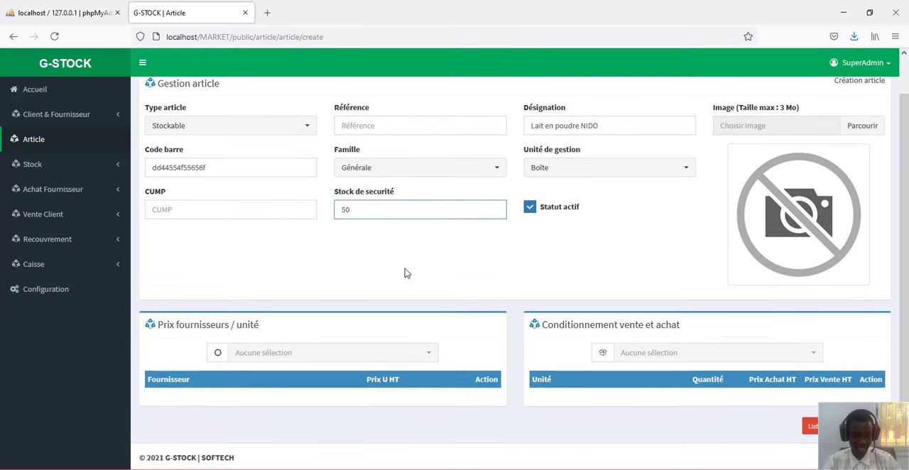
pyautogui.click(435, 354)
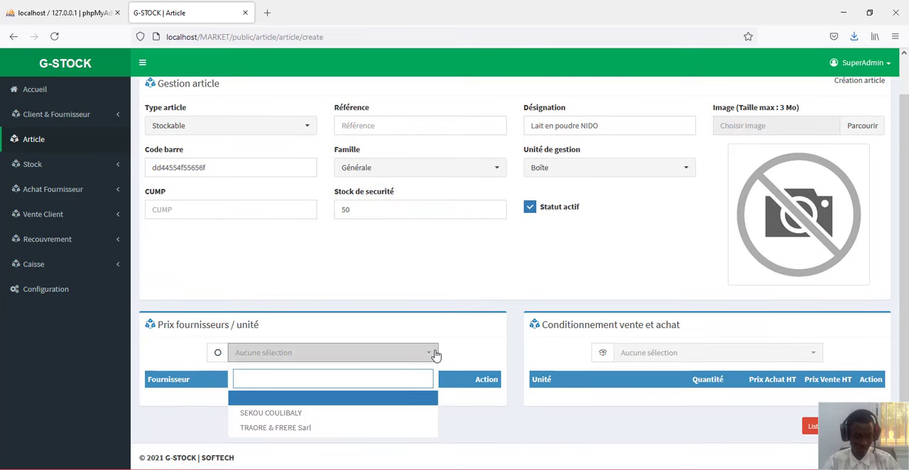
pyautogui.click(362, 413)
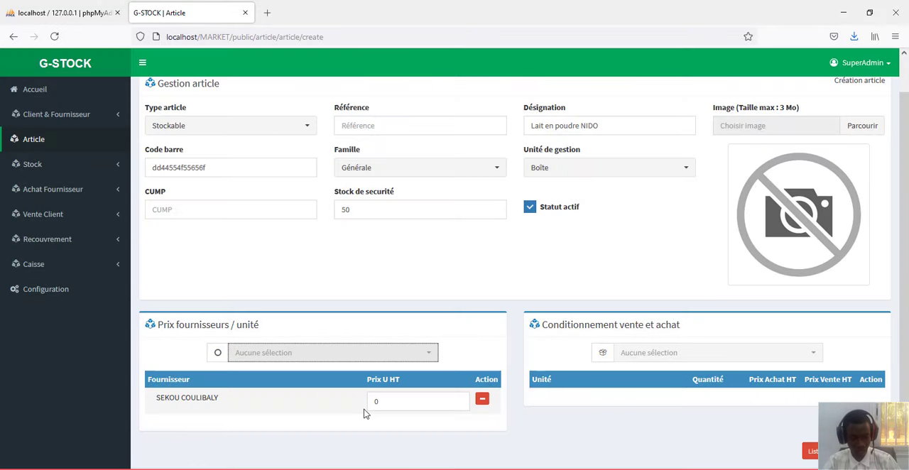
# - Add Boîte and Carton as units in the article's Conditionnement vente et achat table
pyautogui.scroll(-1, 301, 403)
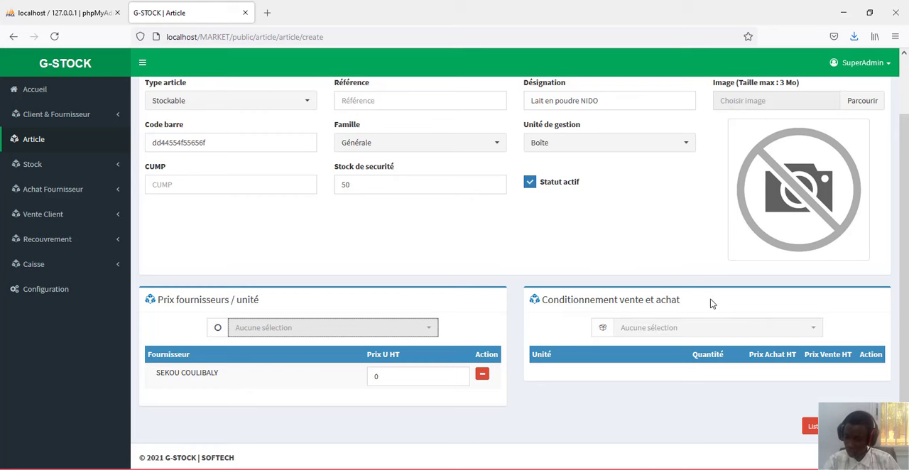
pyautogui.click(750, 332)
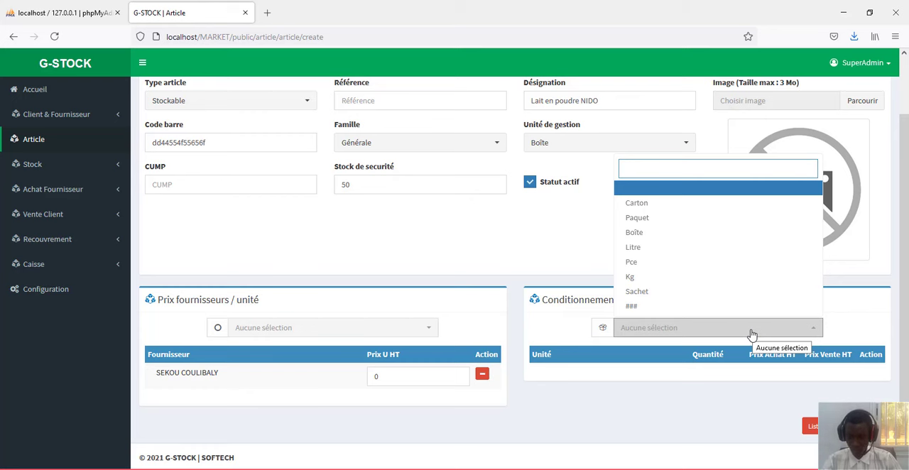
pyautogui.click(701, 240)
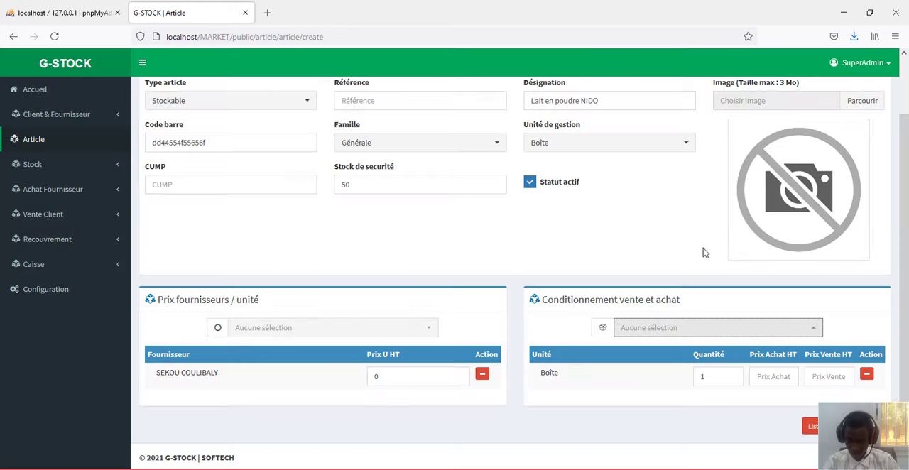
pyautogui.click(765, 331)
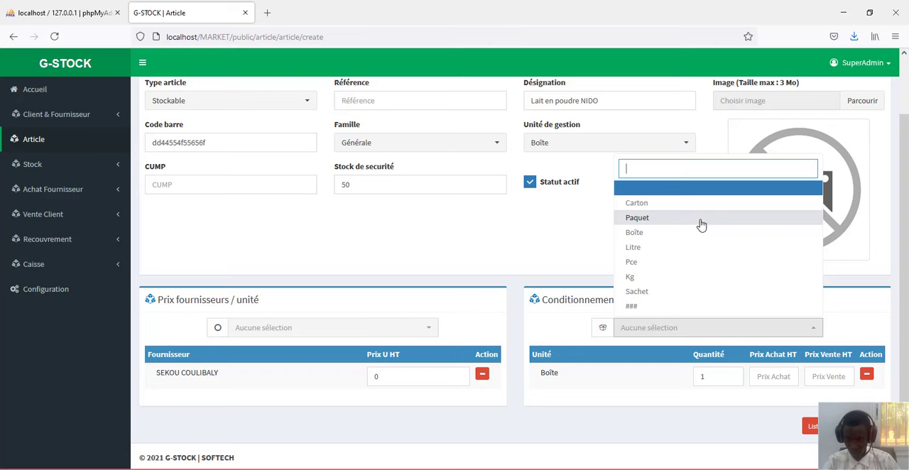
pyautogui.click(696, 214)
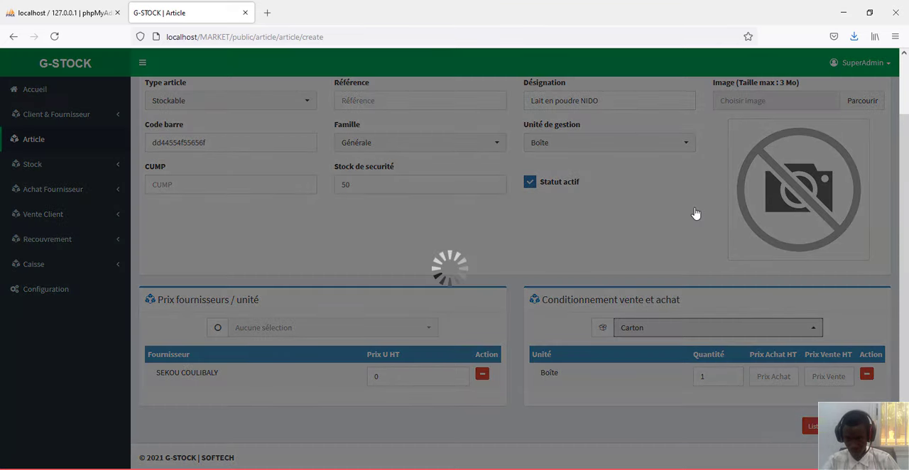
# - For the Boîte unit, keep Quantité at 1 and set Prix Achat HT to 300 and Prix Vente HT to 3500
pyautogui.scroll(-1, 695, 277)
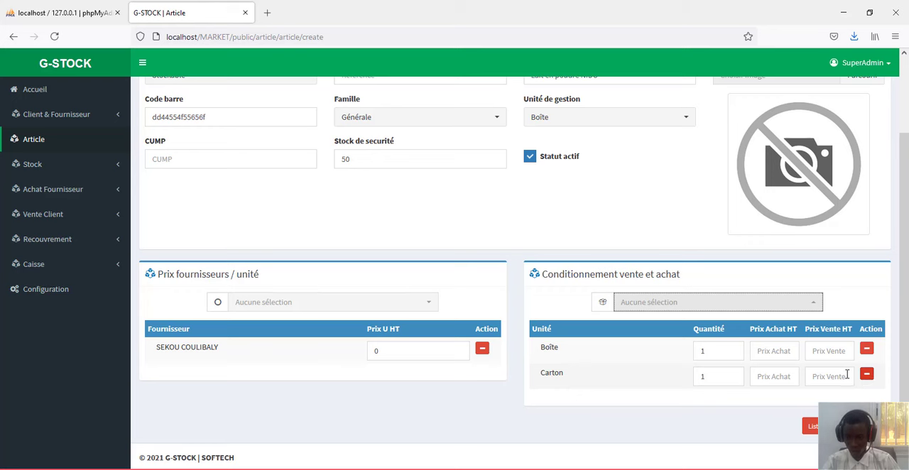
pyautogui.click(710, 353)
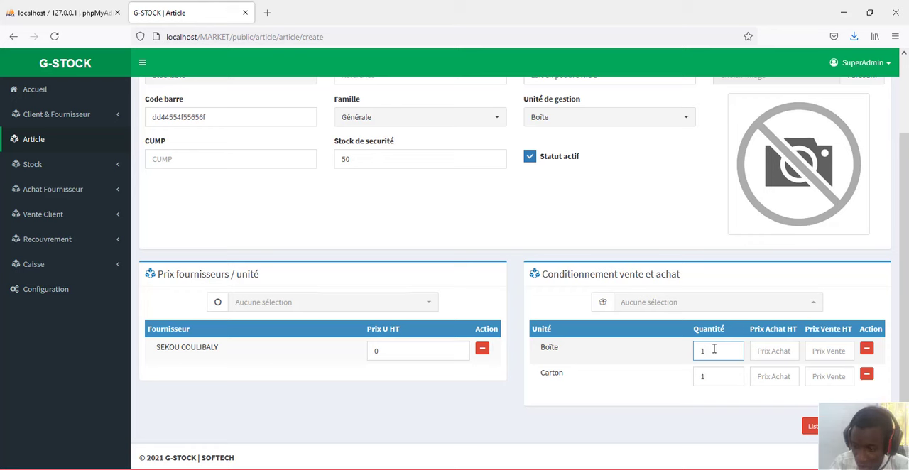
pyautogui.click(775, 351)
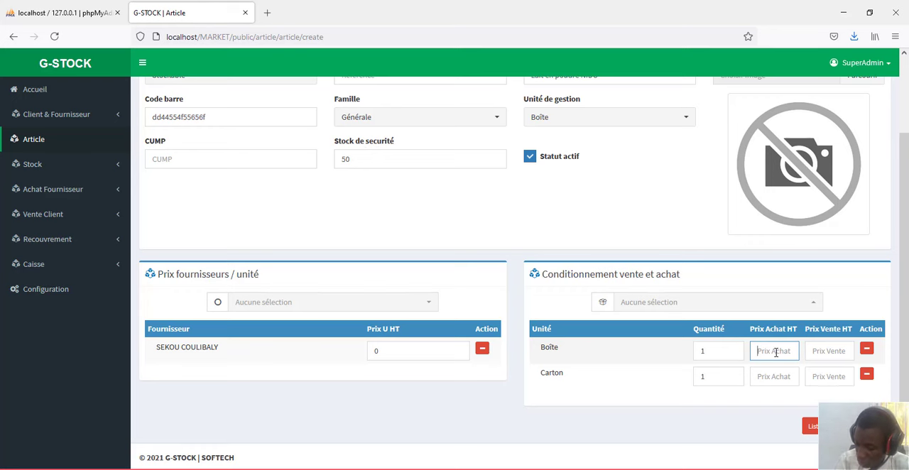
pyautogui.write('300')
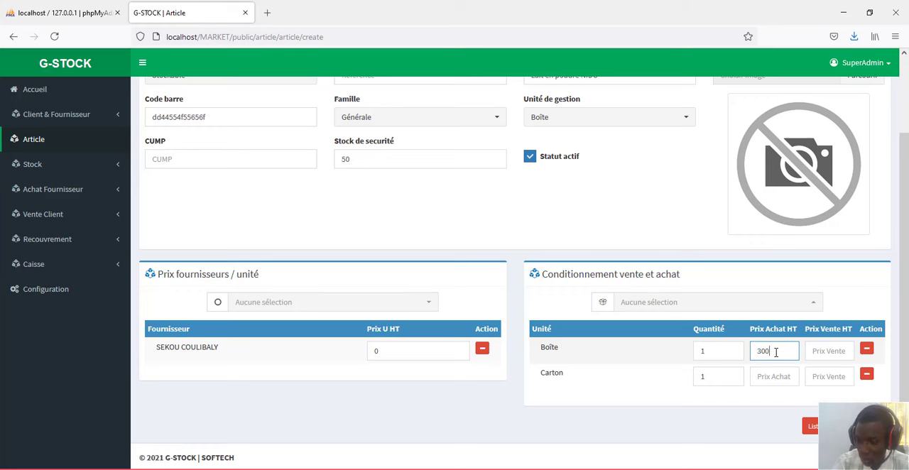
pyautogui.click(828, 351)
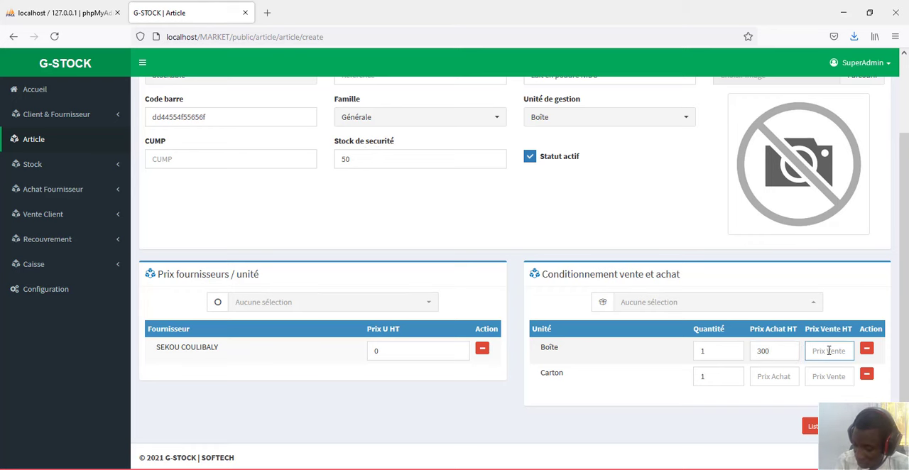
pyautogui.write('3500')
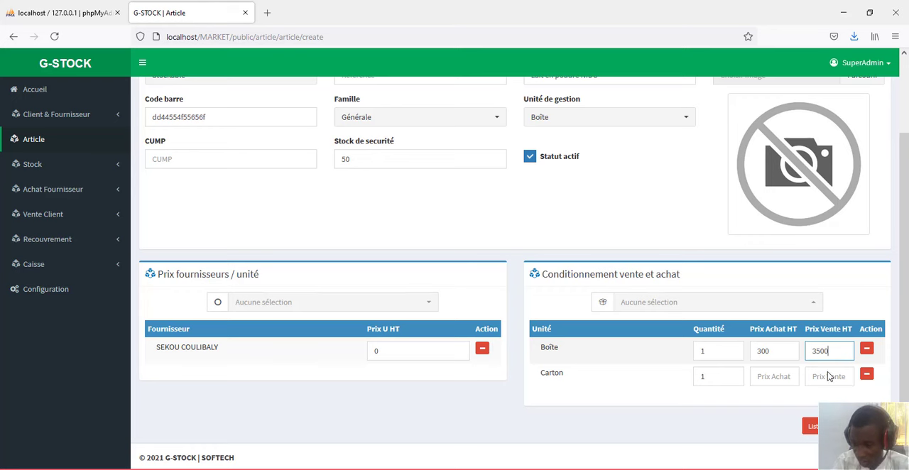
# - Set the Carton unit's Quantité to 12
pyautogui.click(721, 378)
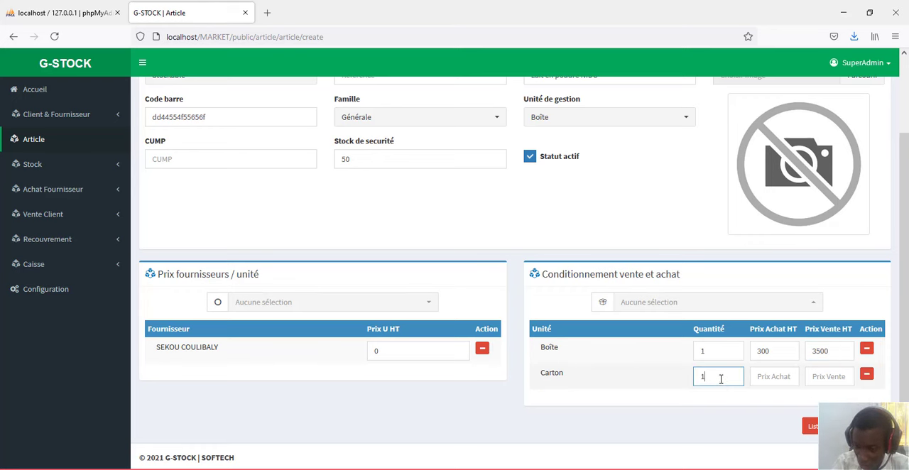
pyautogui.press('BackSpace')
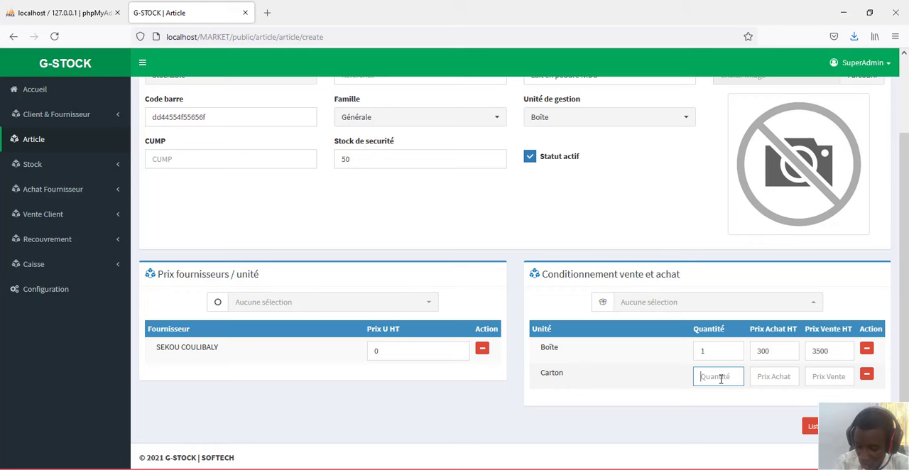
pyautogui.write('112')
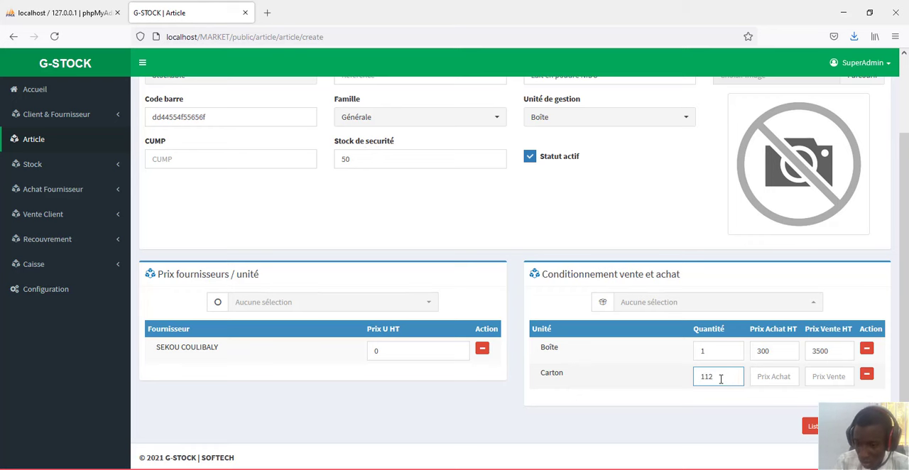
pyautogui.press('BackSpace')
pyautogui.press('BackSpace')
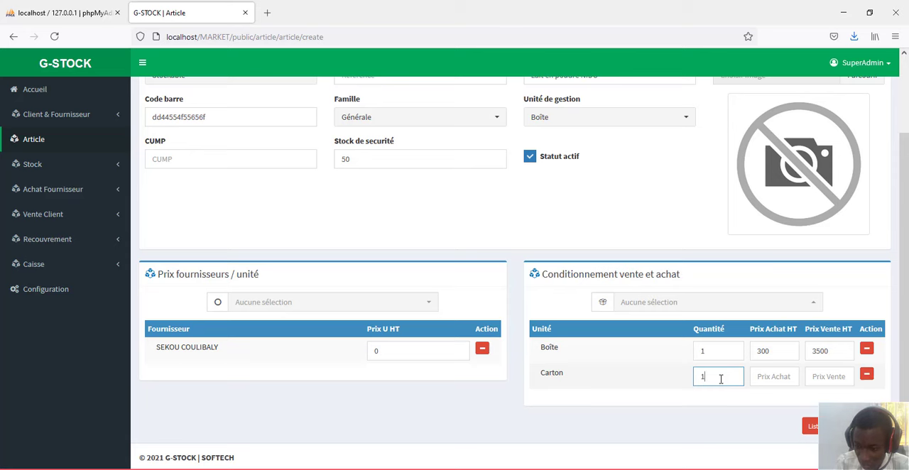
pyautogui.write('2')
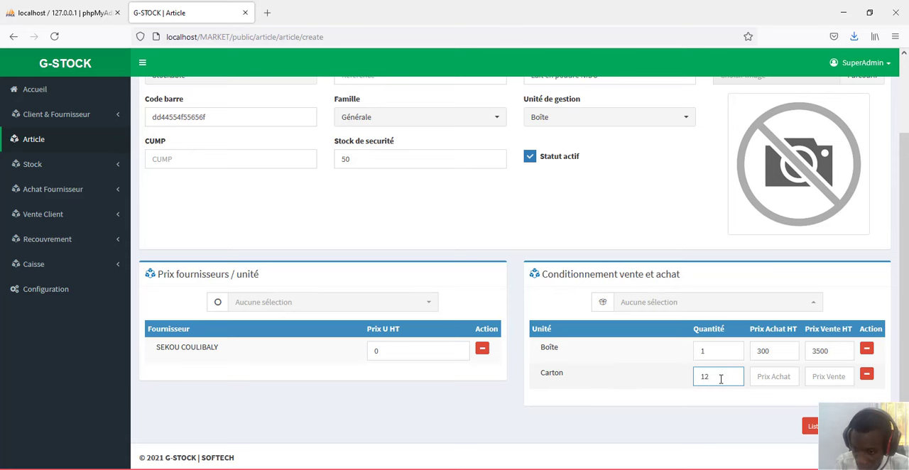
# - Open the Windows calculator and multiply 12 by 3000 to work out the Carton purchase price
pyautogui.click(768, 374)
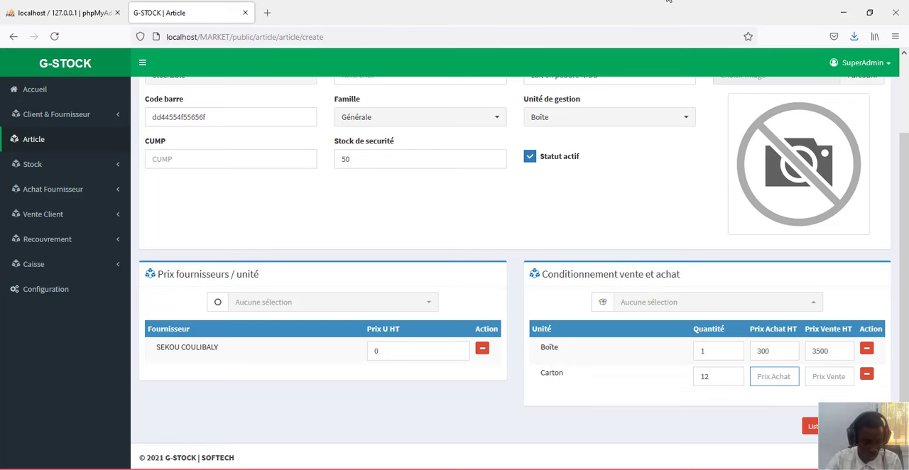
pyautogui.press('super')
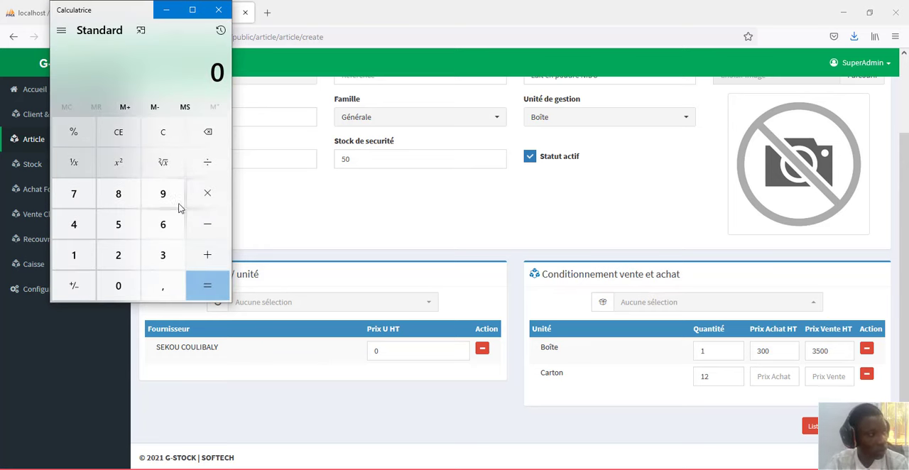
pyautogui.click(79, 260)
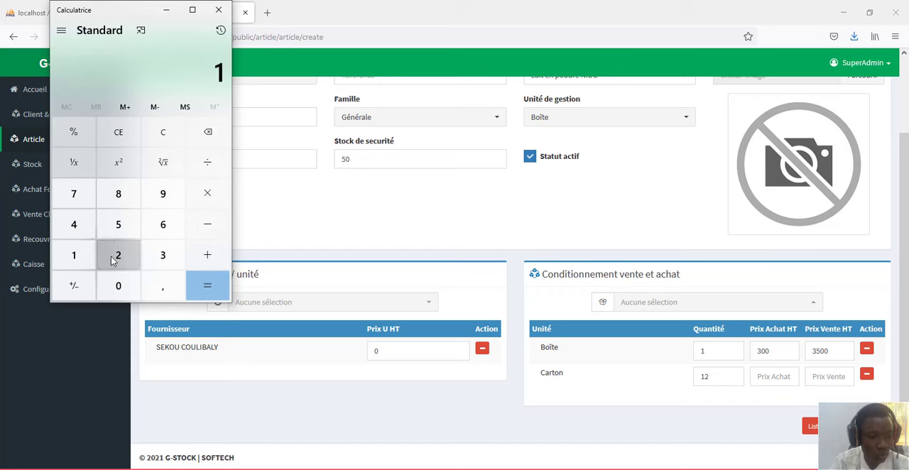
pyautogui.click(117, 257)
pyautogui.click(202, 189)
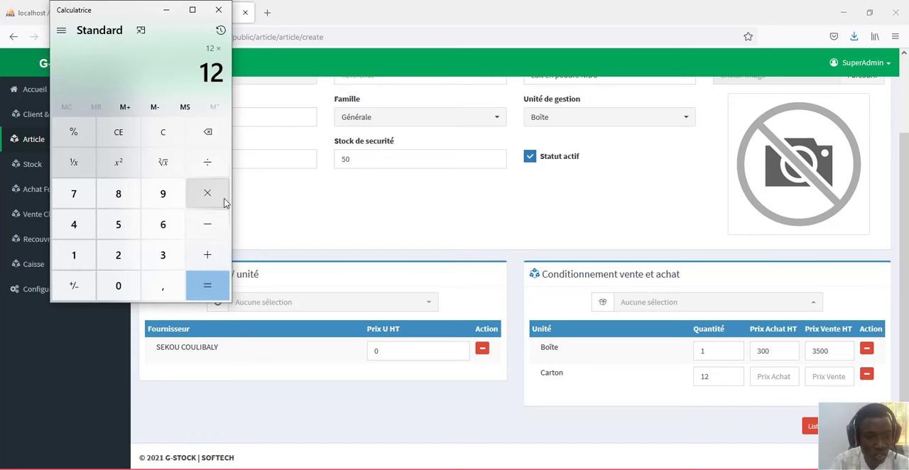
pyautogui.click(164, 257)
pyautogui.doubleClick(126, 285)
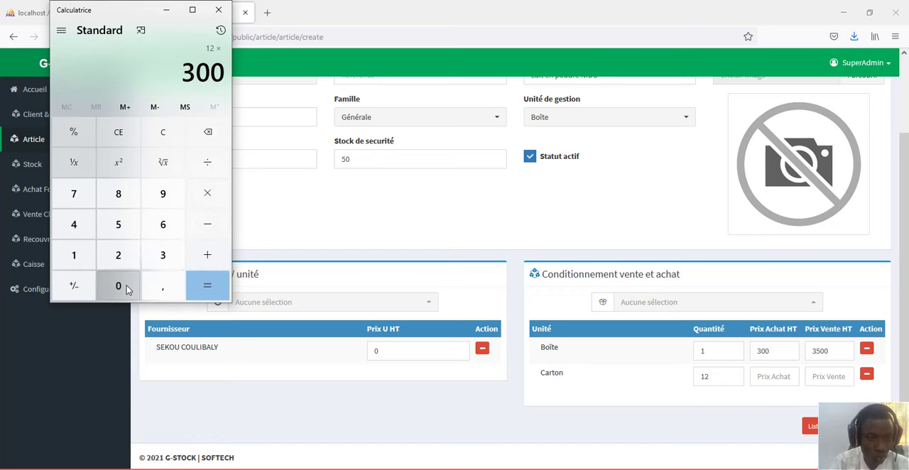
pyautogui.click(126, 286)
pyautogui.click(207, 284)
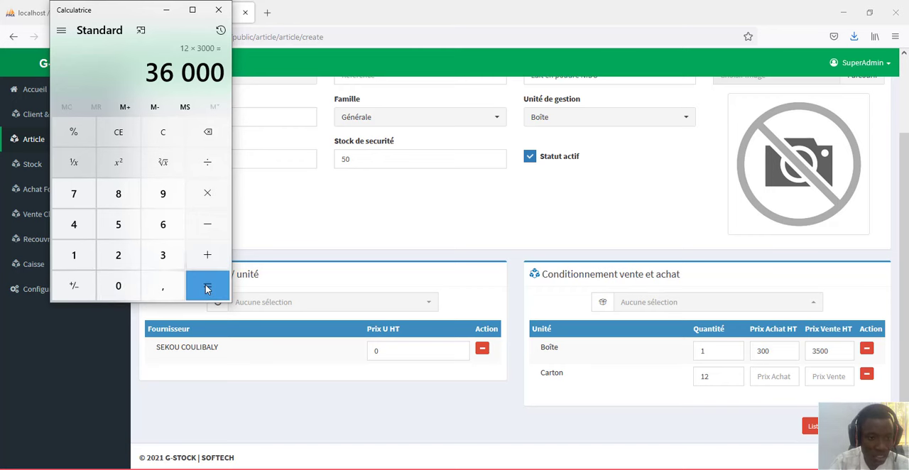
# - Back in G-STOCK, set the Carton's Prix Achat HT to 36000 and correct the Boîte's Prix Achat HT to 3000
pyautogui.click(780, 376)
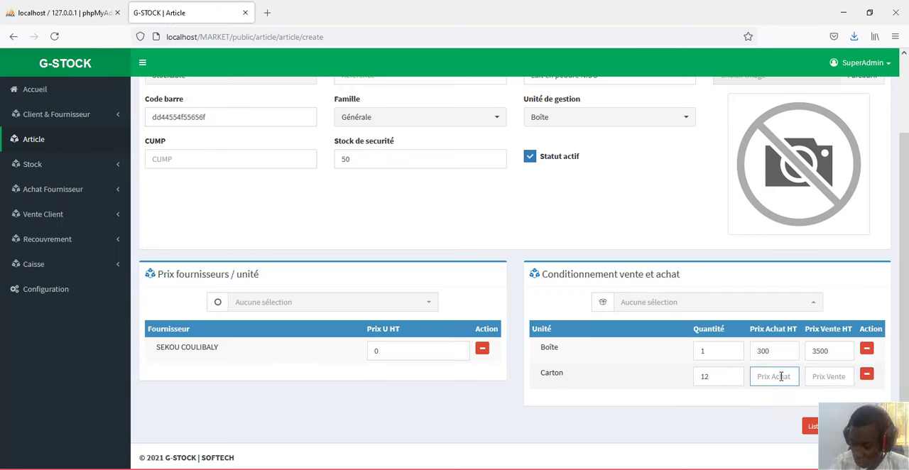
pyautogui.write('36000')
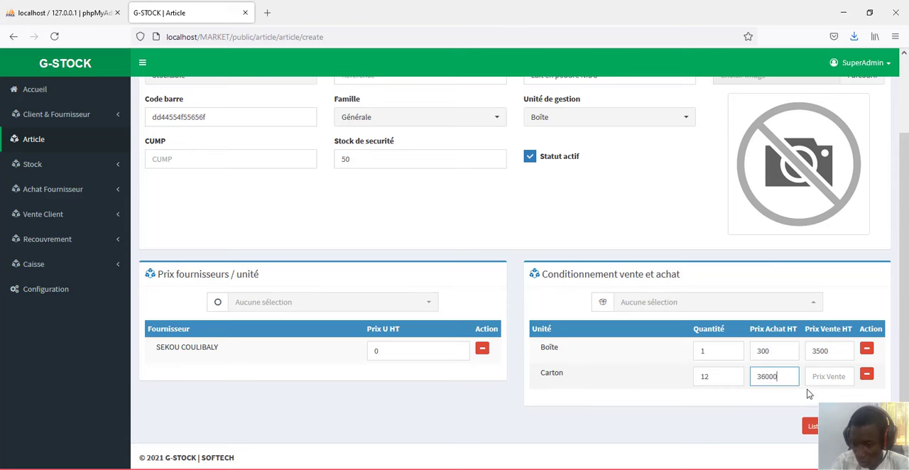
pyautogui.click(773, 351)
pyautogui.write('0')
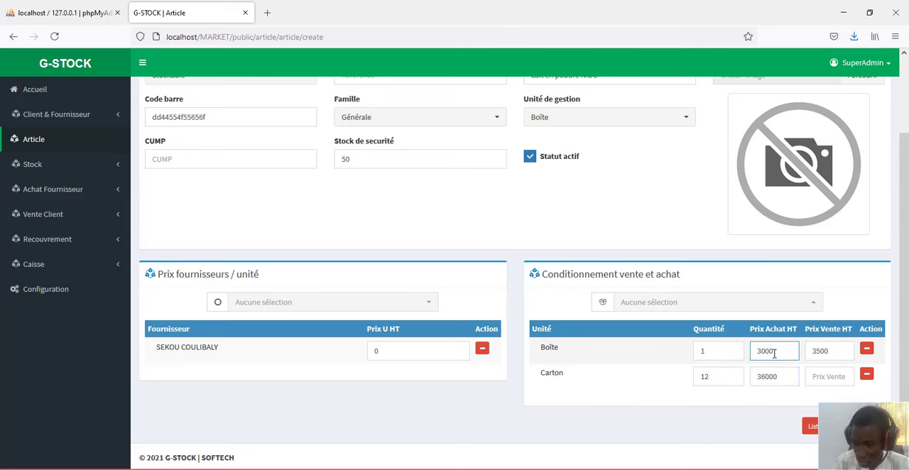
# - Switch to the Windows calculator, clear the previous result and multiply 3500 by 12 to work out the Carton selling price
pyautogui.click(827, 371)
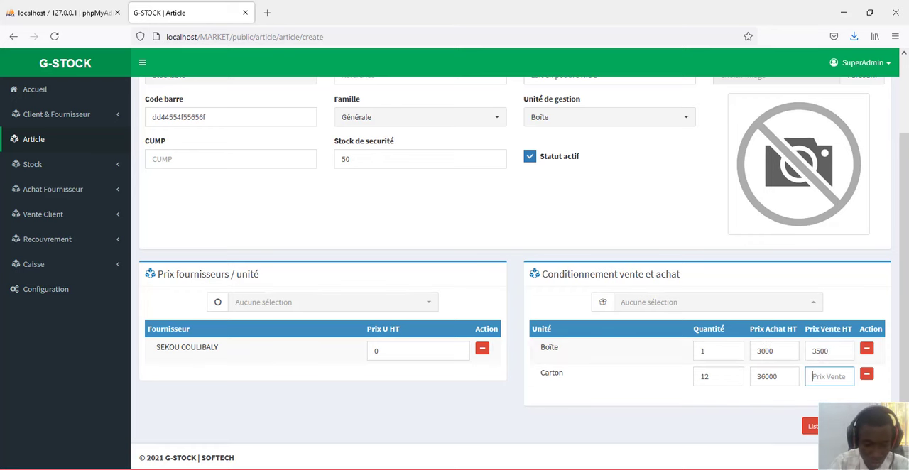
pyautogui.hotkey('alt', 'Tab')
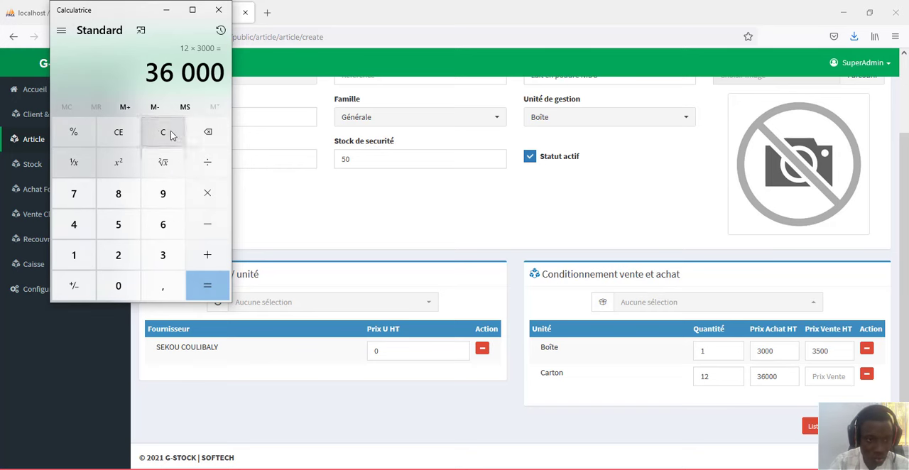
pyautogui.click(208, 132)
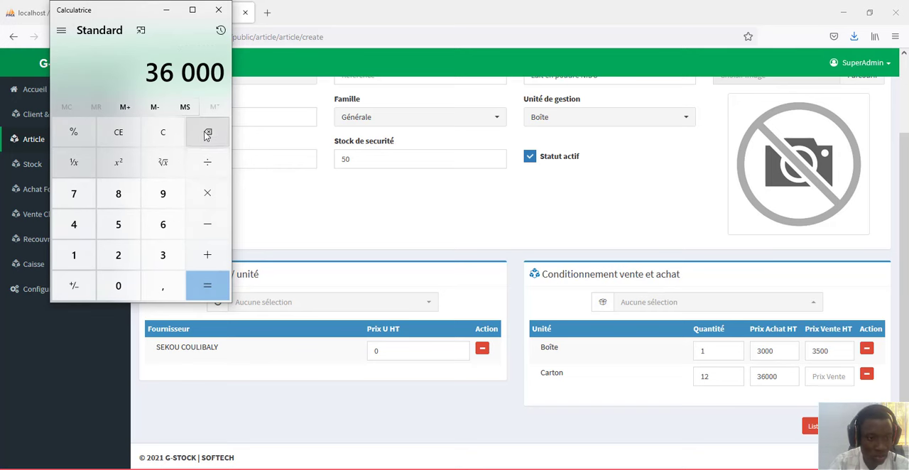
pyautogui.click(162, 136)
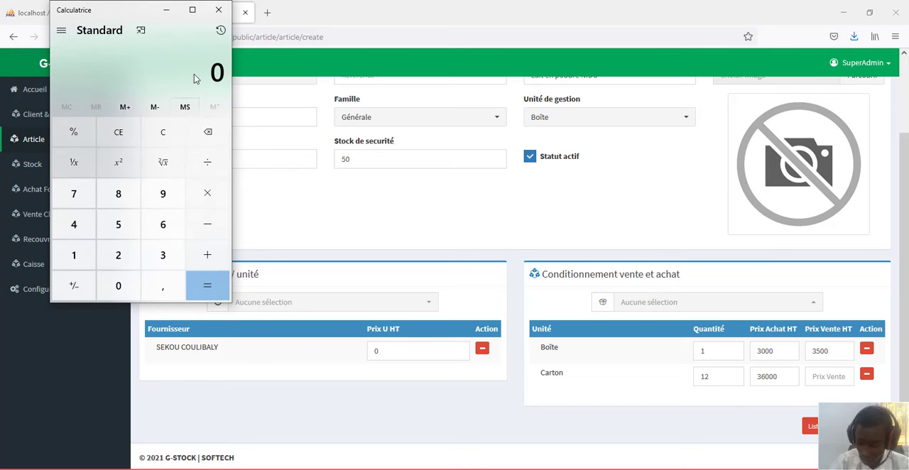
pyautogui.write('3 ')
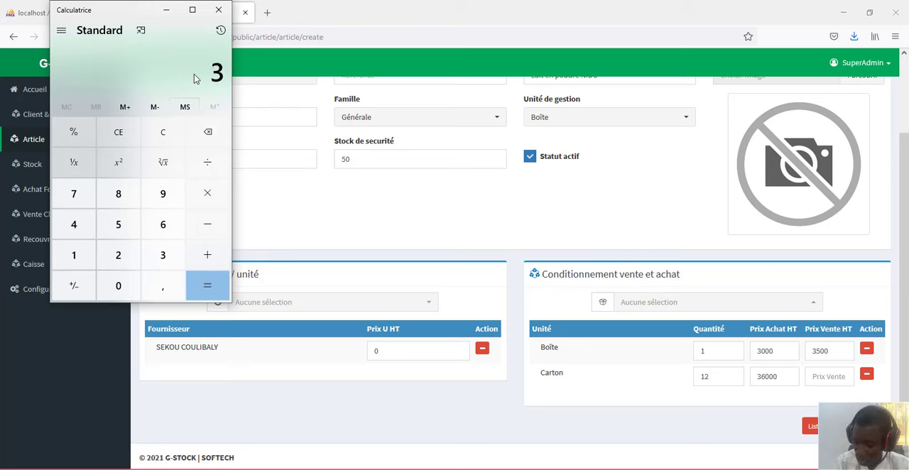
pyautogui.write('500')
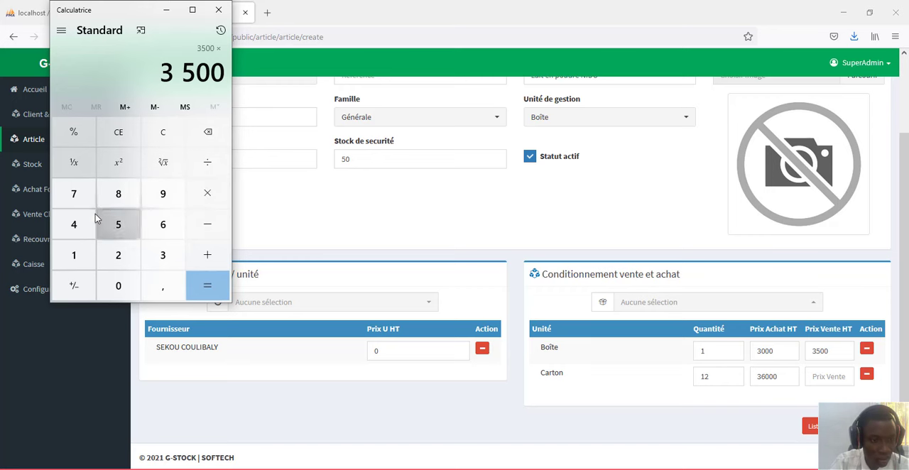
pyautogui.click(76, 254)
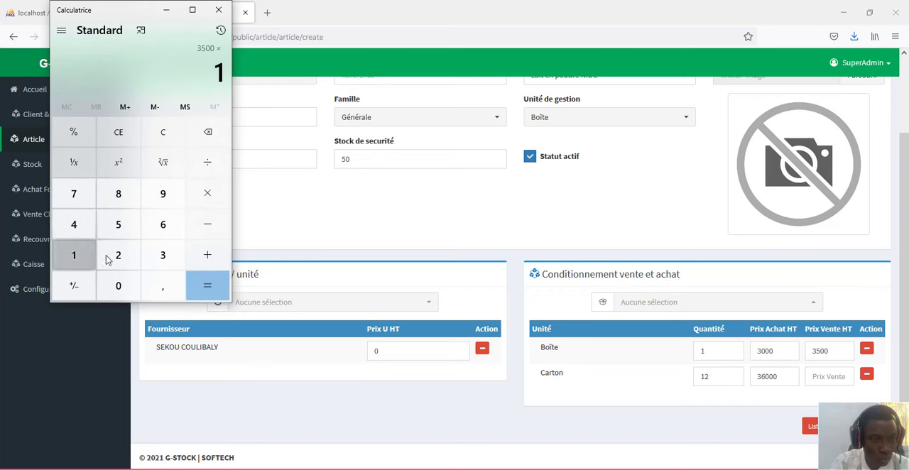
pyautogui.click(118, 255)
pyautogui.click(220, 289)
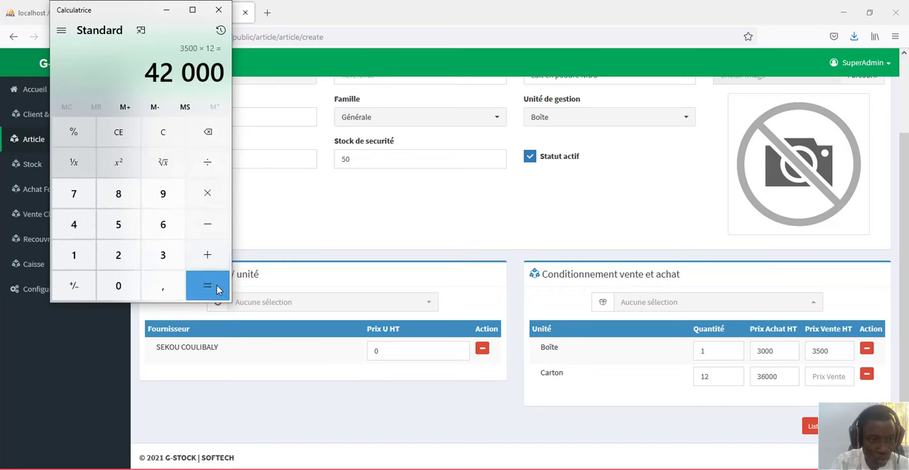
# - Back in G-STOCK, set the Carton unit's Prix Vente HT to 42000
pyautogui.click(821, 373)
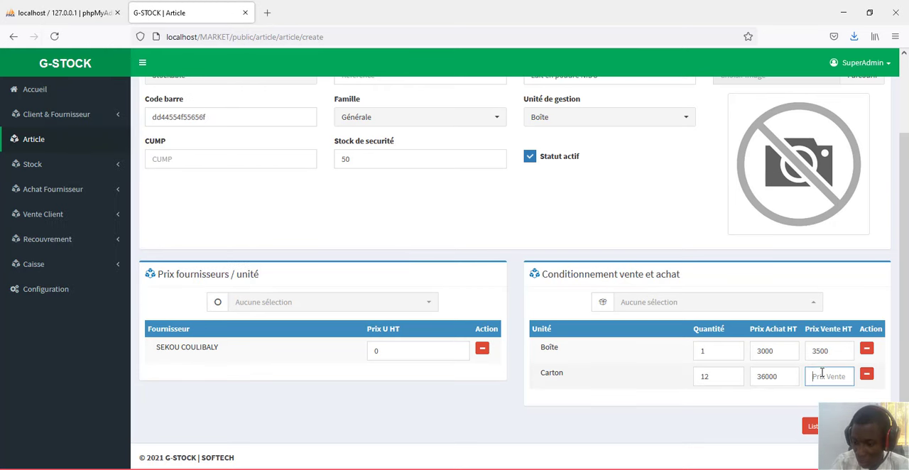
pyautogui.write('42000')
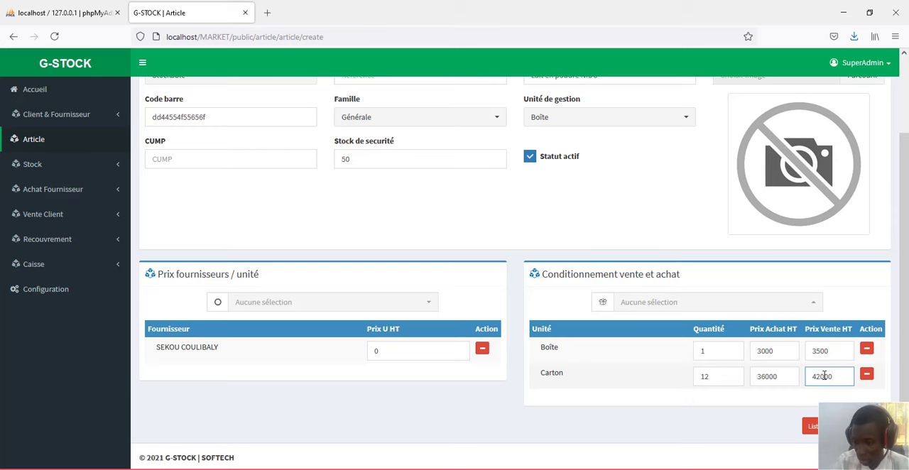
pyautogui.scroll(3, 847, 401)
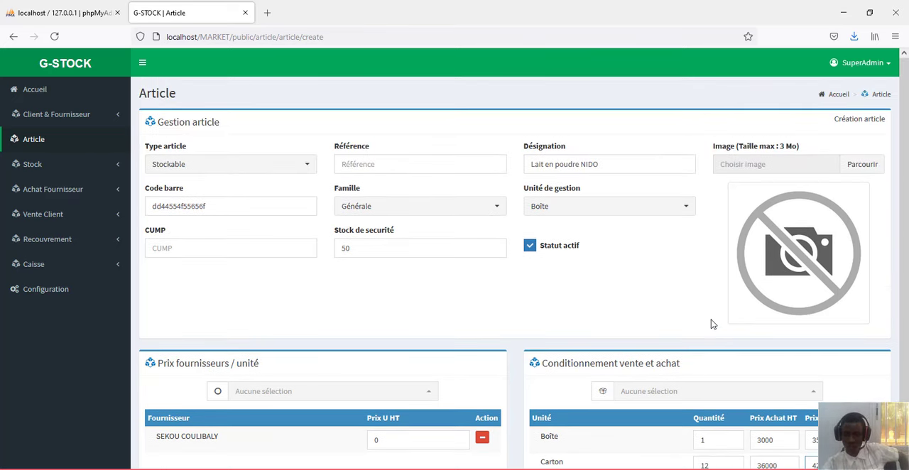
pyautogui.scroll(-3, 713, 324)
pyautogui.scroll(3, 712, 324)
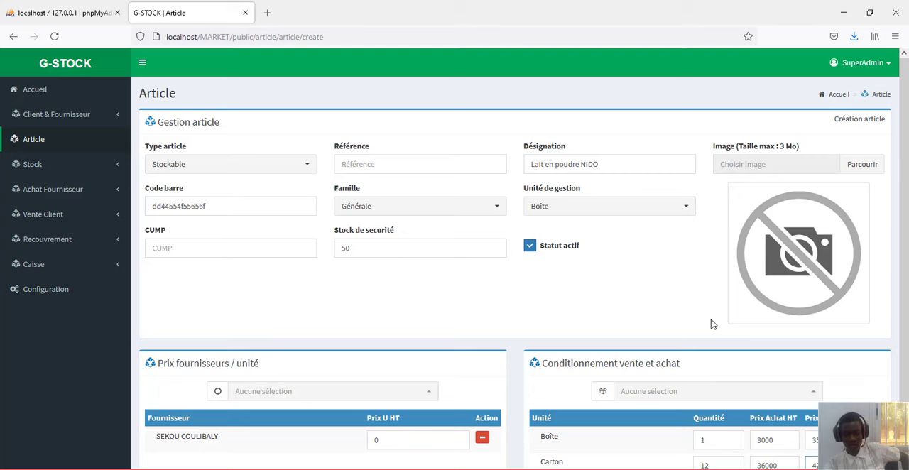
pyautogui.scroll(-3, 710, 320)
pyautogui.scroll(3, 710, 320)
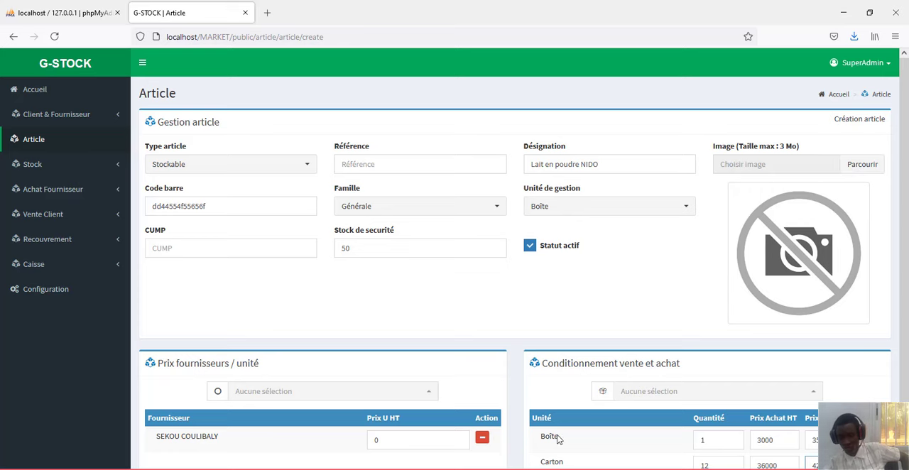
pyautogui.click(458, 469)
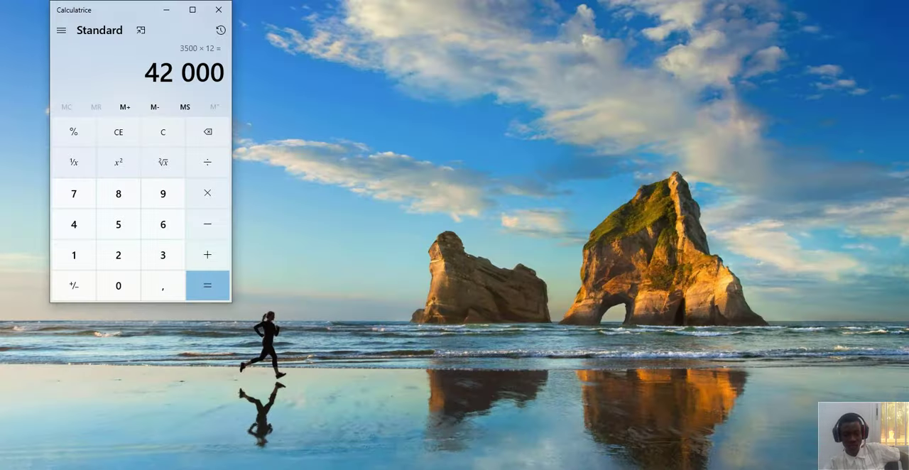
pyautogui.moveTo(458, 469)
pyautogui.click(462, 434)
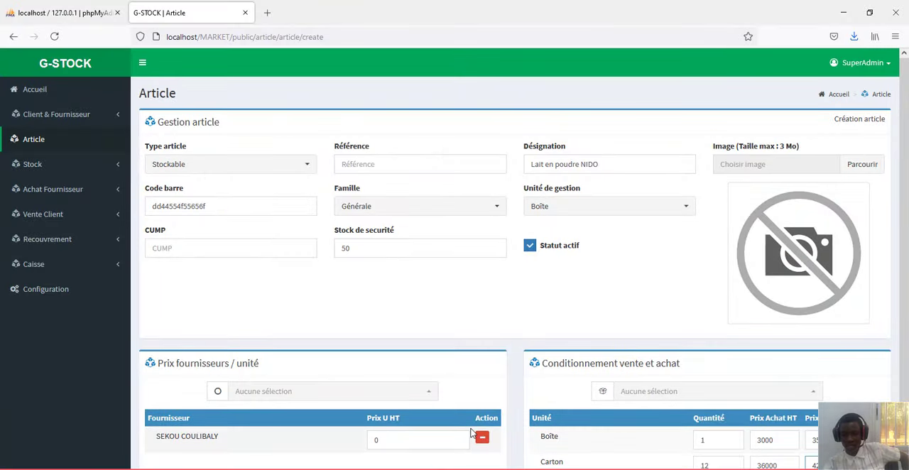
pyautogui.click(864, 168)
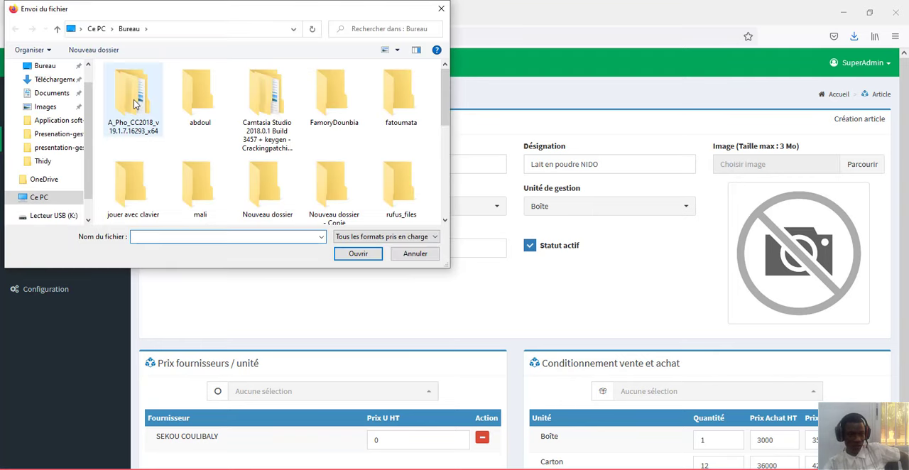
pyautogui.click(39, 120)
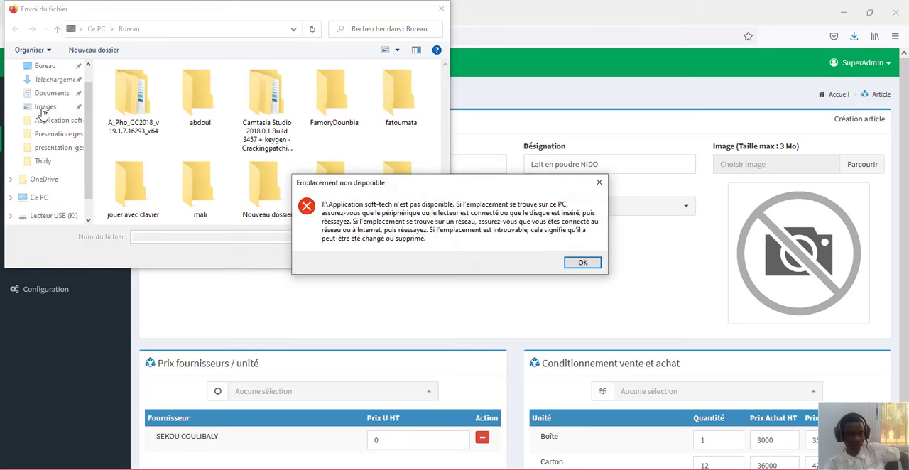
pyautogui.click(598, 182)
pyautogui.click(42, 108)
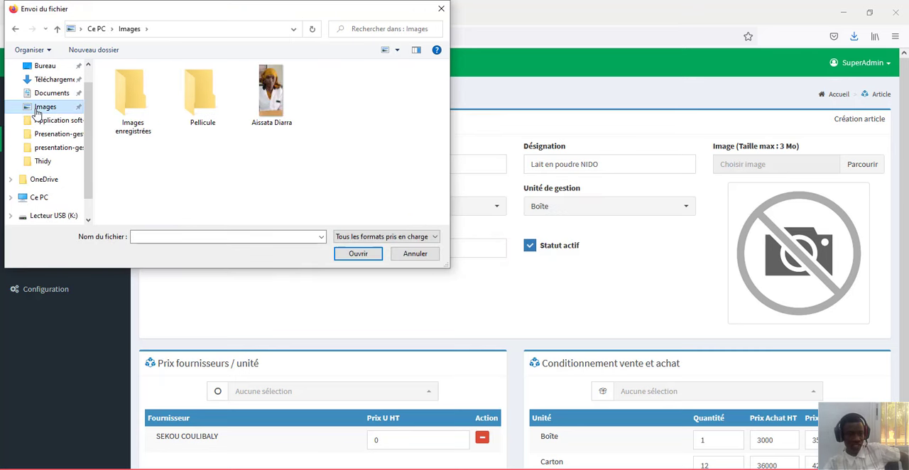
pyautogui.click(441, 8)
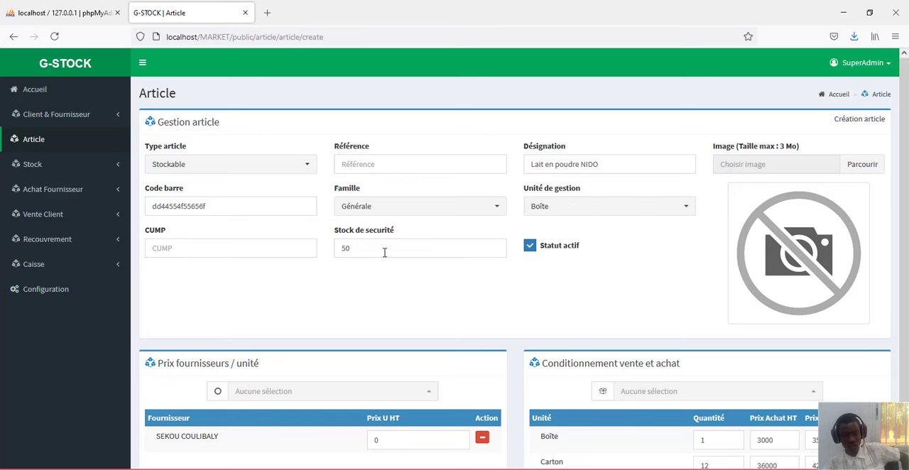
# - Set the supplier's Prix U HT to 3000 and save the Lait en poudre NIDO article
pyautogui.scroll(-2, 533, 334)
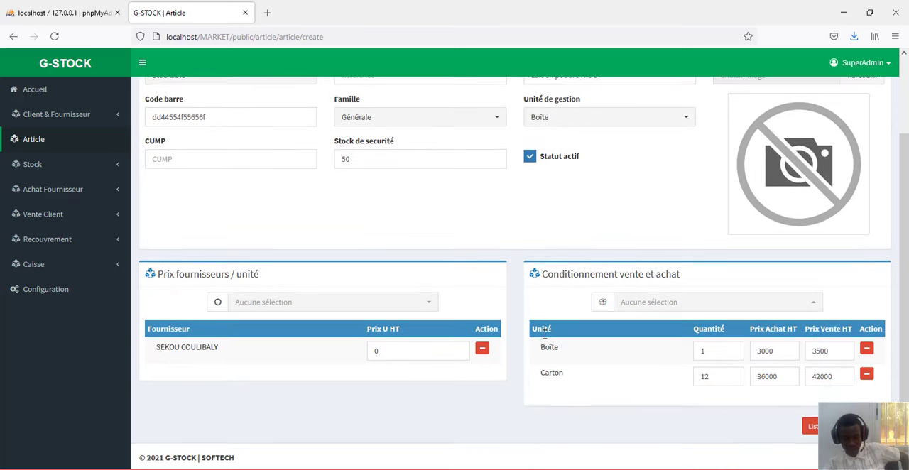
pyautogui.scroll(2, 544, 332)
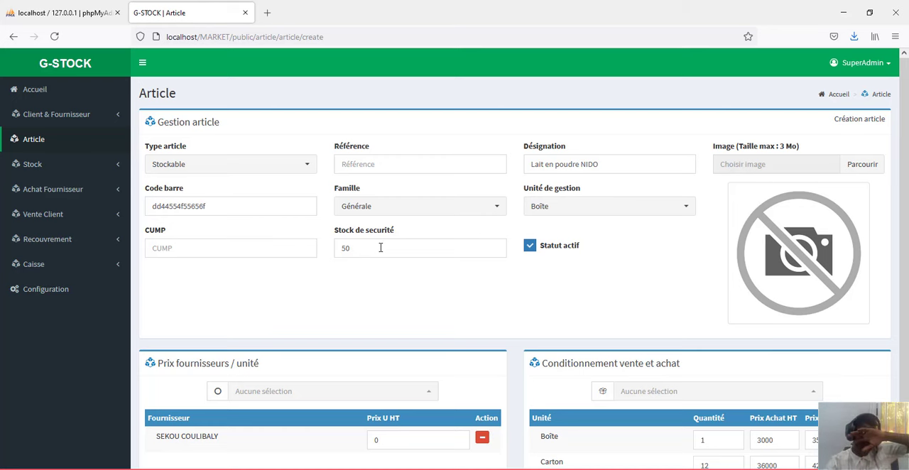
pyautogui.scroll(-2, 418, 255)
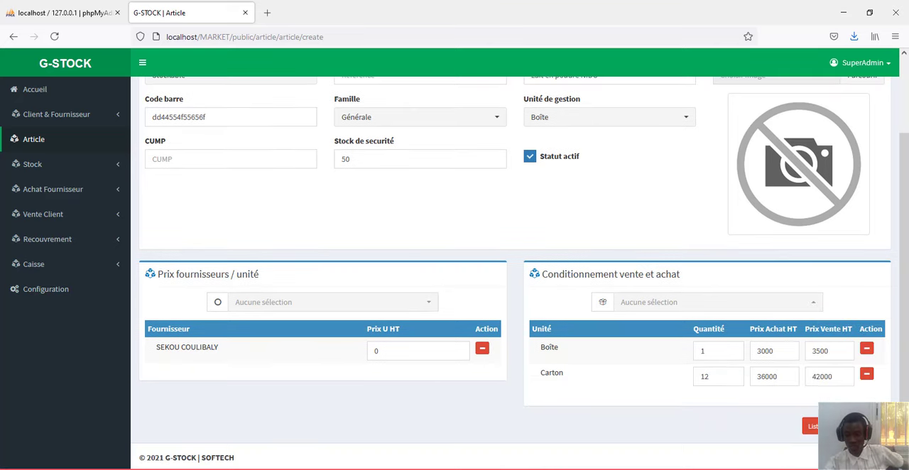
pyautogui.click(862, 426)
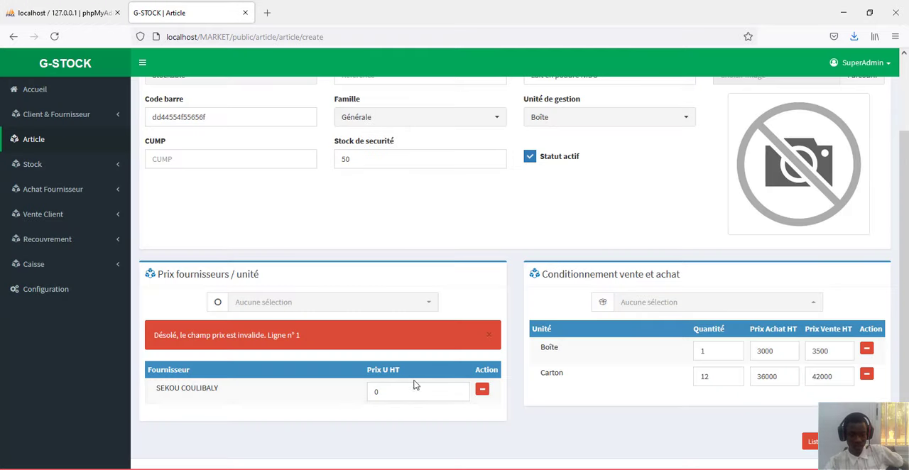
pyautogui.click(401, 387)
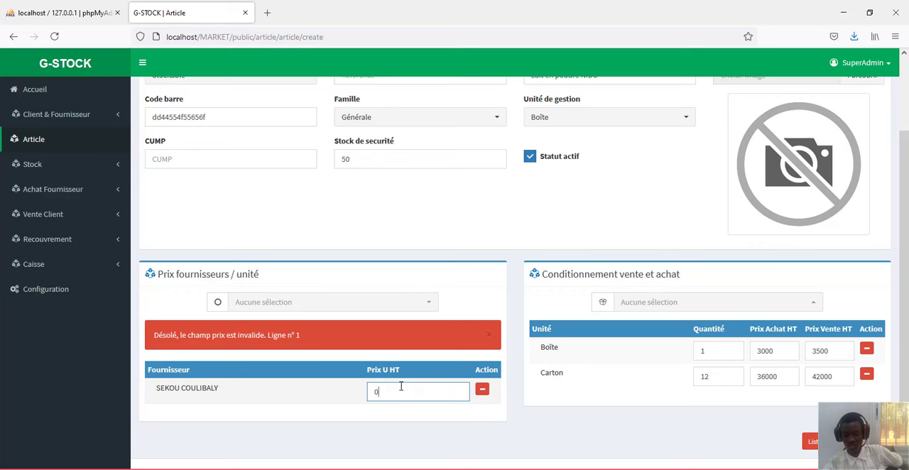
pyautogui.press('BackSpace')
pyautogui.write('3000')
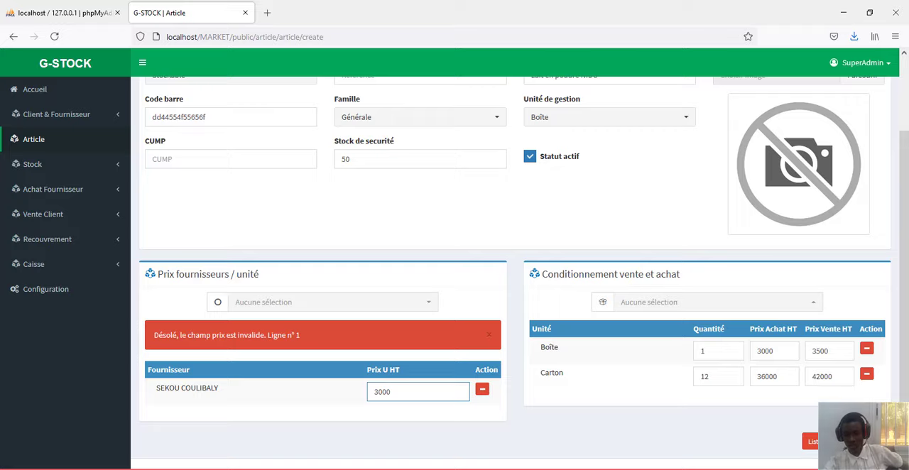
pyautogui.click(860, 442)
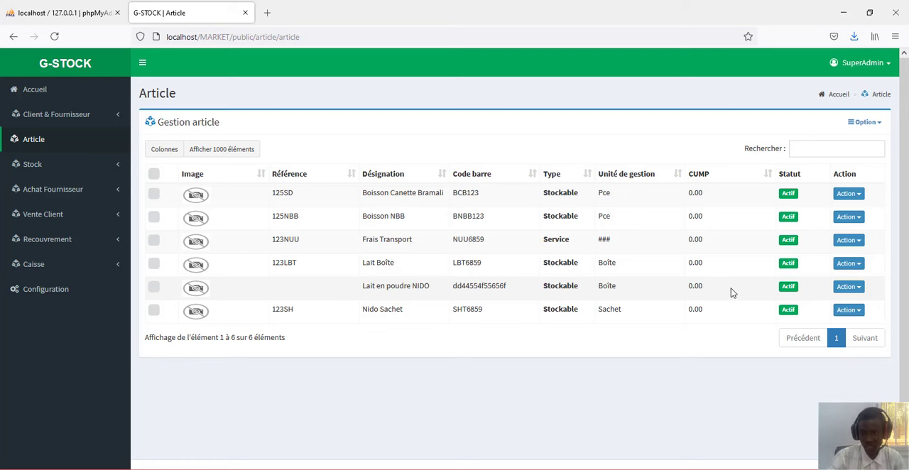
# - Look at the actions available for the Lait en poudre NIDO article in the article list
pyautogui.click(851, 287)
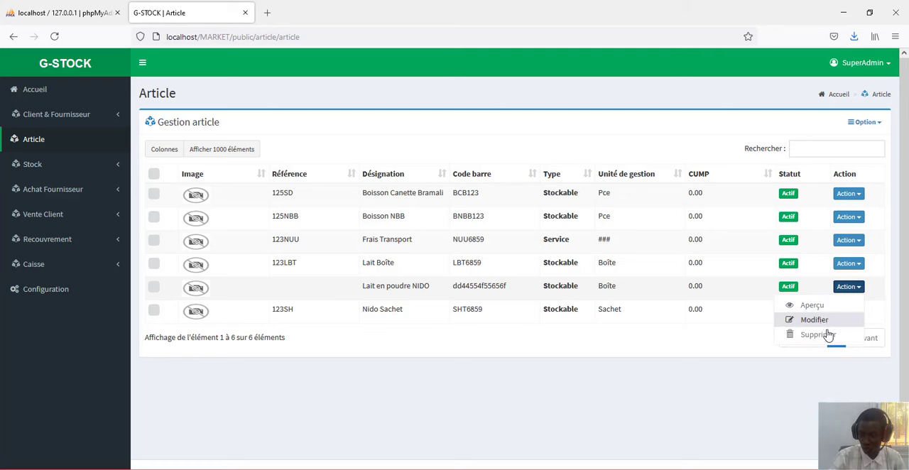
pyautogui.click(666, 347)
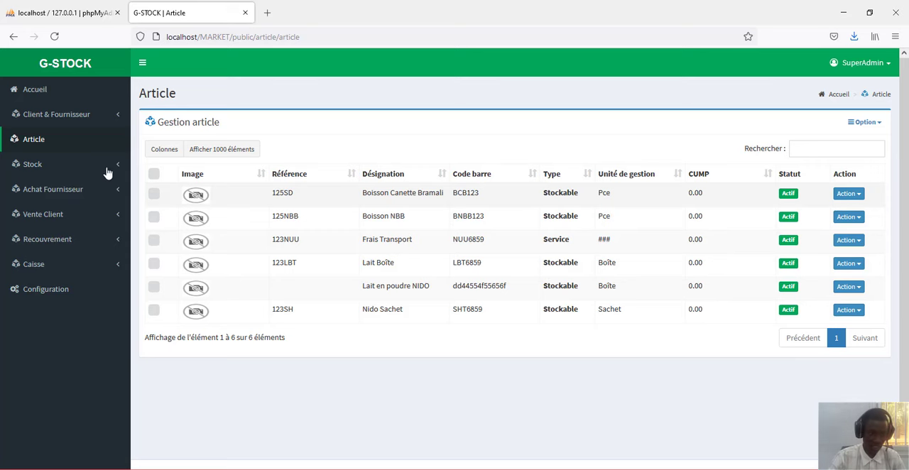
# - Open the Stock article page and examine the Stock and Valeur stock columns and the available list options
pyautogui.click(41, 170)
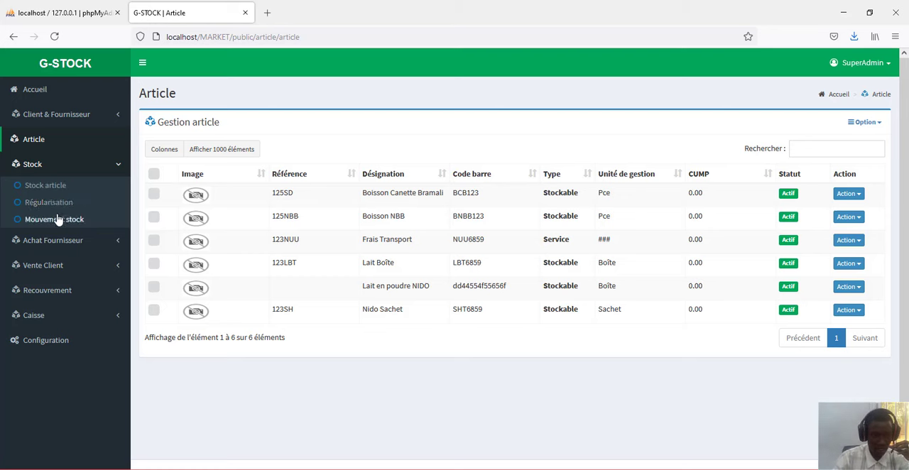
pyautogui.click(49, 189)
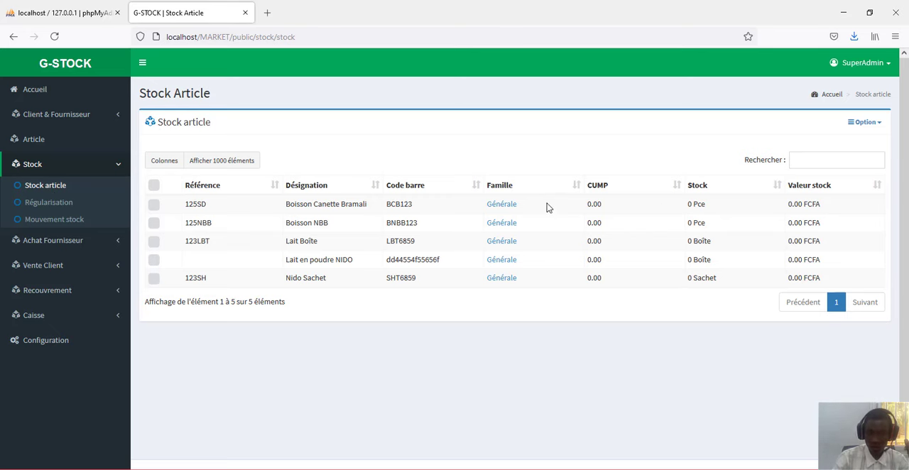
pyautogui.doubleClick(688, 205)
pyautogui.doubleClick(689, 223)
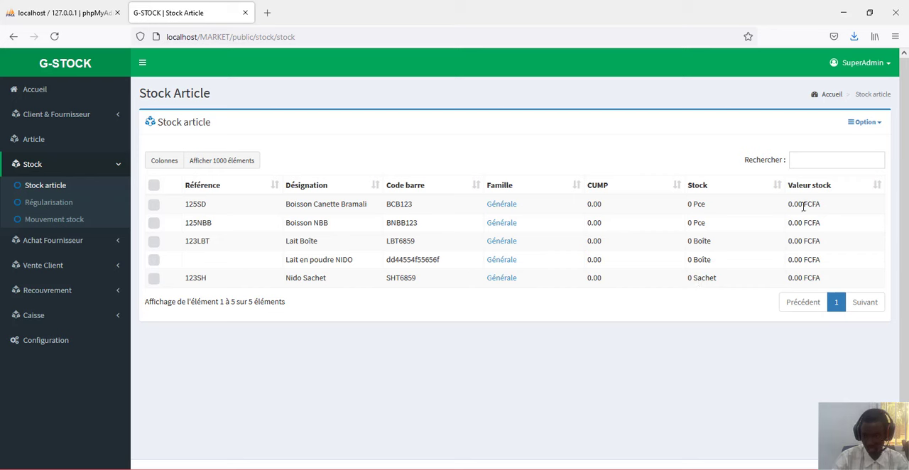
pyautogui.moveTo(797, 205); pyautogui.dragTo(770, 228)
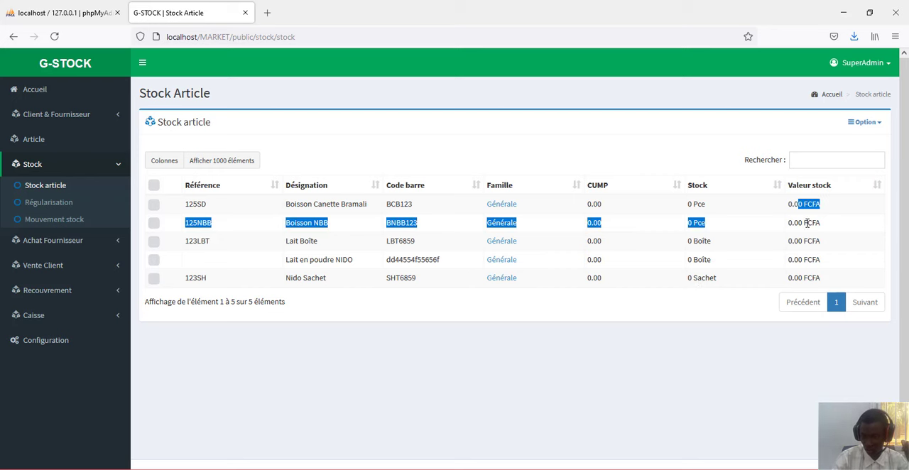
pyautogui.click(807, 222)
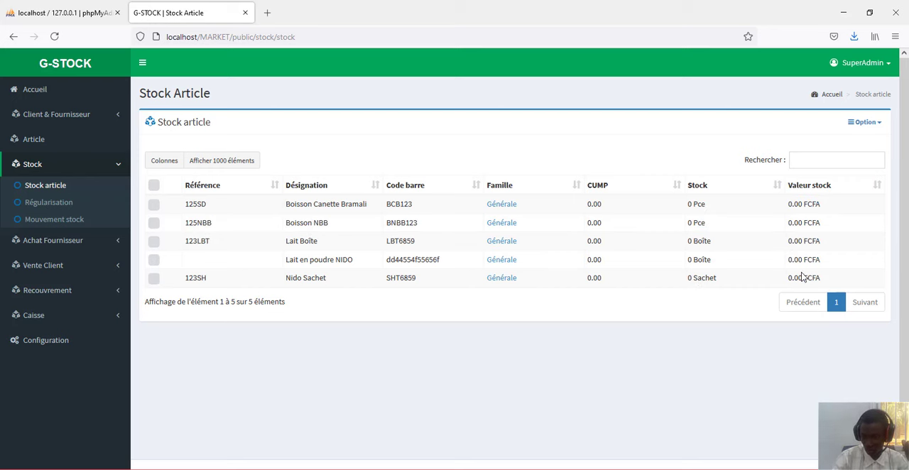
pyautogui.click(864, 122)
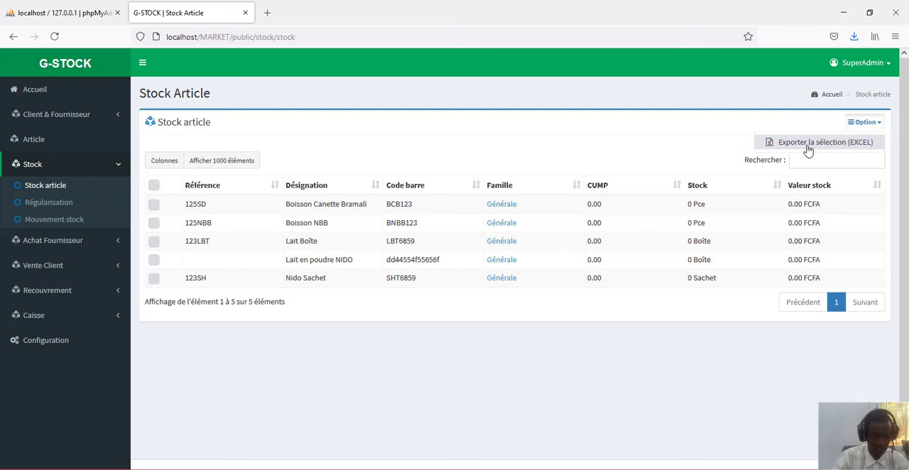
# - Open the Mouvement stock page to view the stock movement list
pyautogui.click(53, 225)
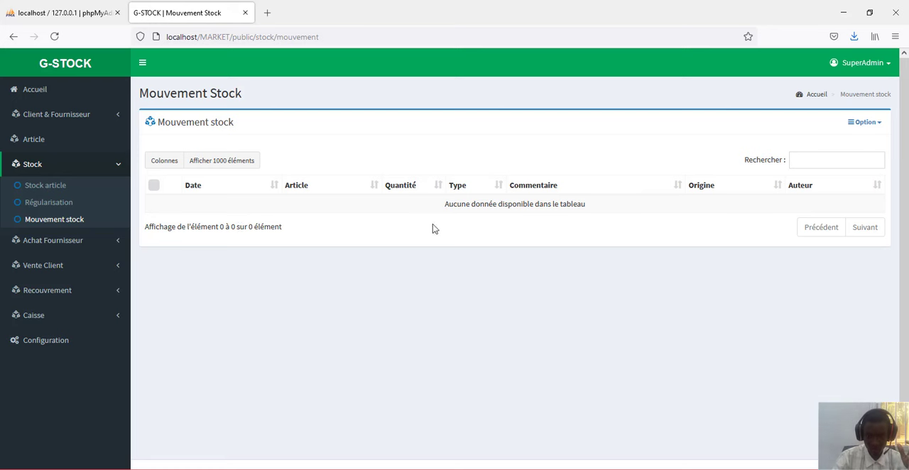
# - Open the supplier order page under Achat Fournisseur and start a new order
pyautogui.click(67, 240)
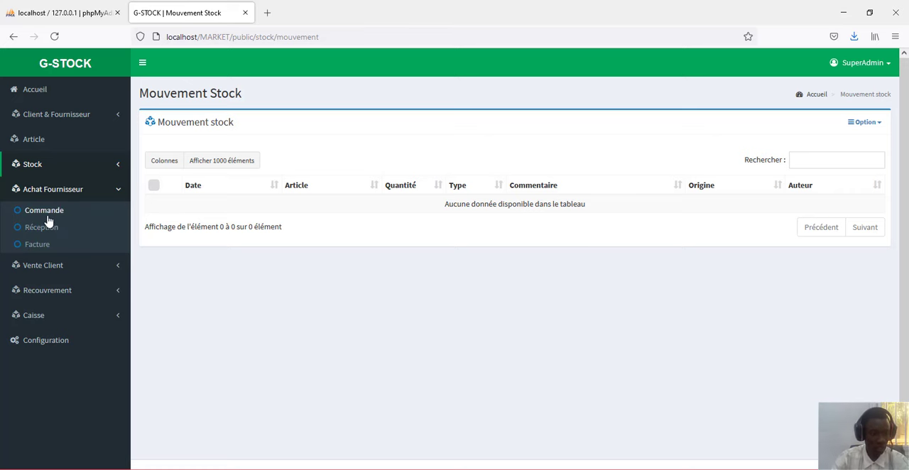
pyautogui.click(44, 211)
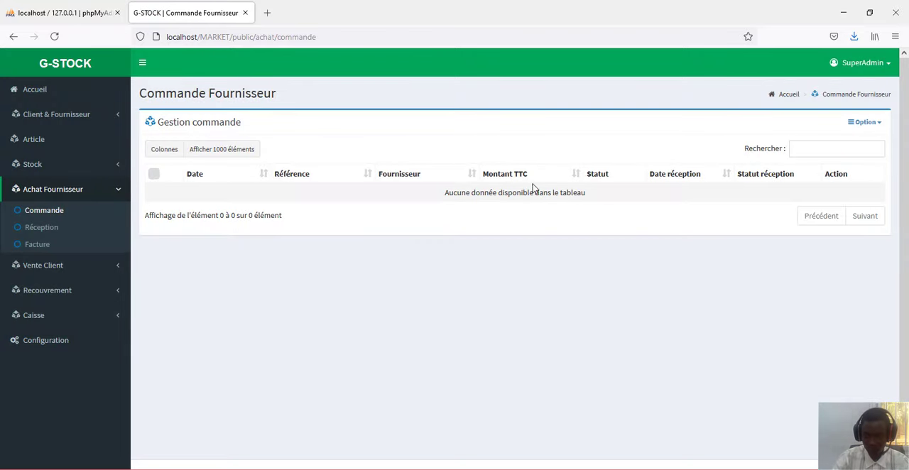
pyautogui.click(863, 124)
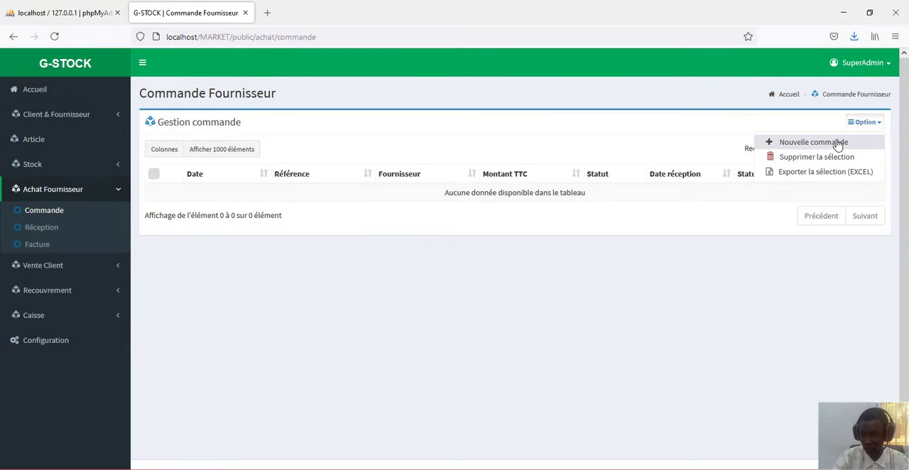
pyautogui.click(838, 143)
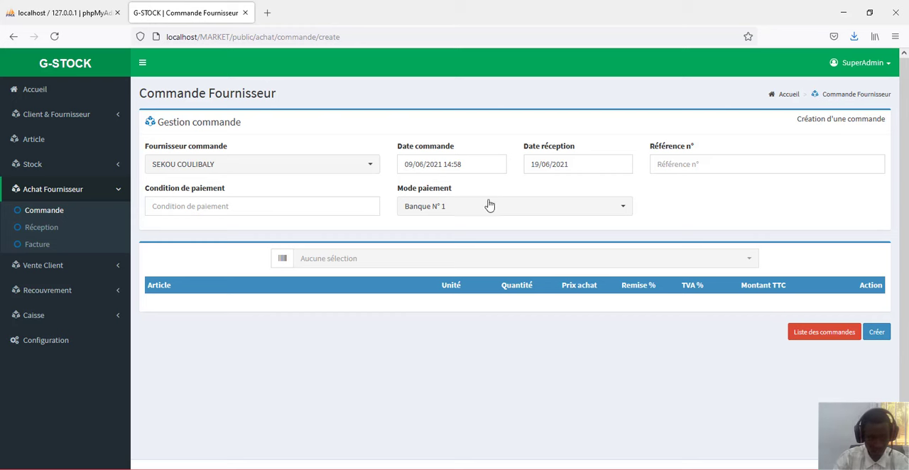
# - Set the order's payment condition to 1 mois and payment mode to Espèce, and select the first supplier in the list
pyautogui.click(270, 208)
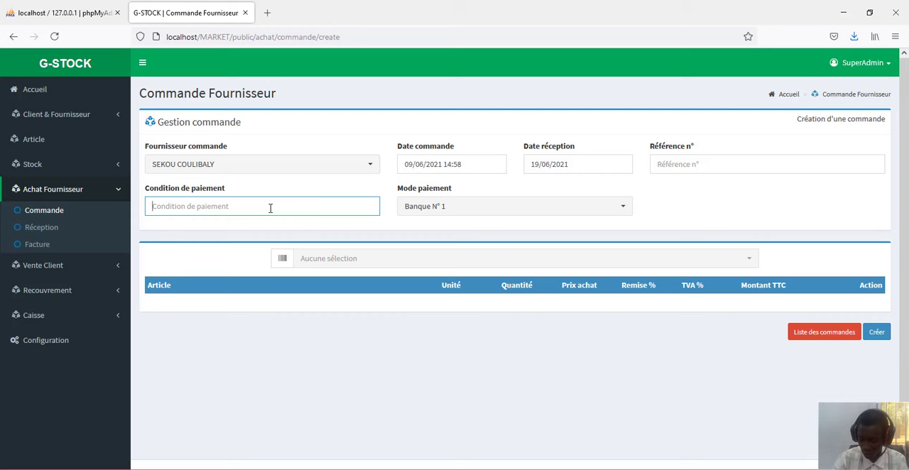
pyautogui.write('1 mois')
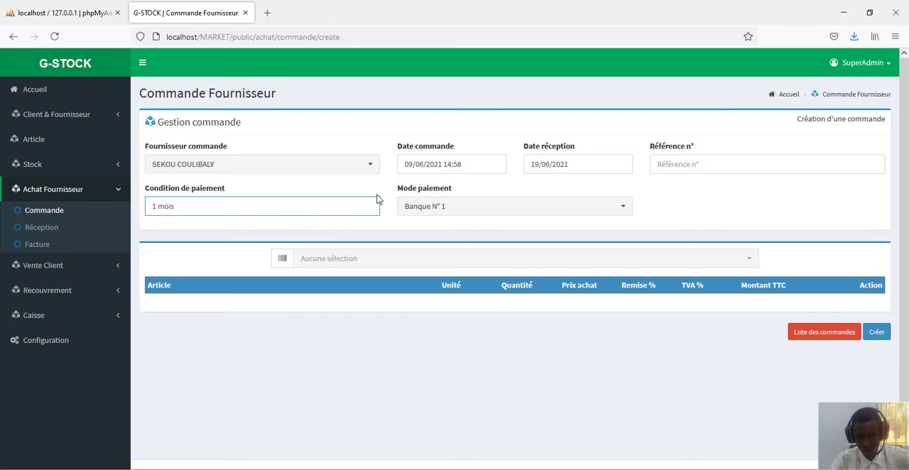
pyautogui.click(576, 212)
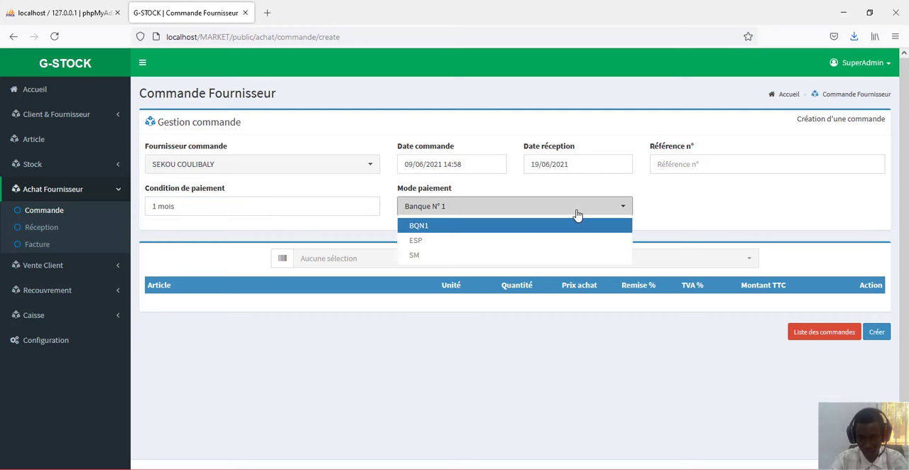
pyautogui.click(541, 246)
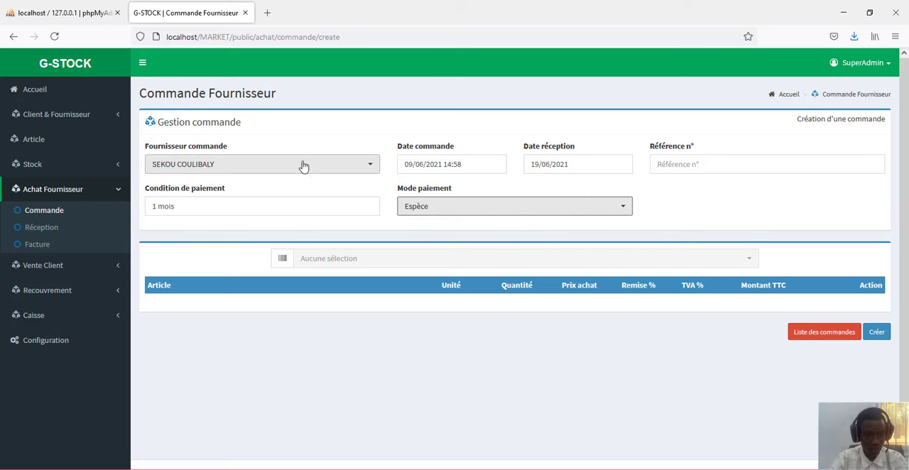
pyautogui.click(355, 173)
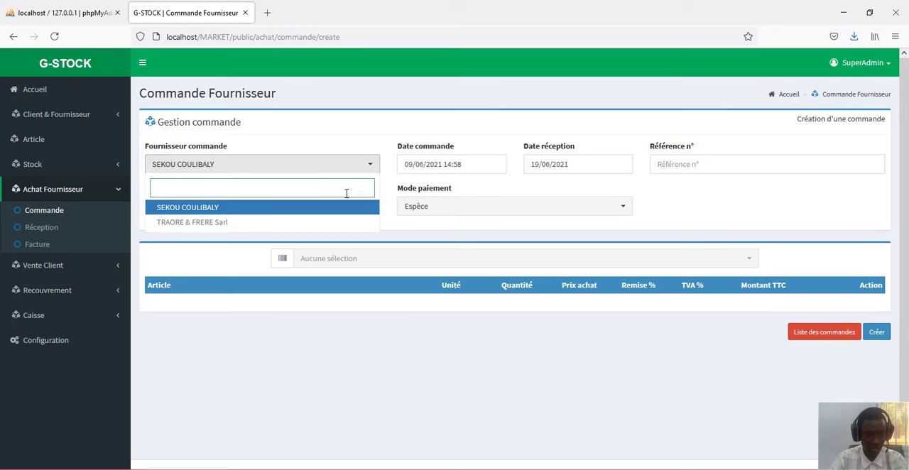
pyautogui.click(272, 208)
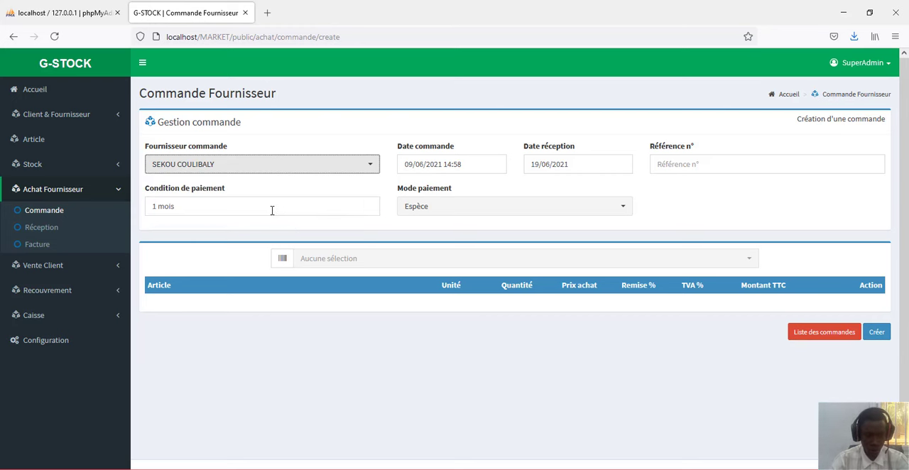
# - Add Lait en poudre NIDO to the order with unit Carton and quantity 12, and create the order
pyautogui.click(734, 259)
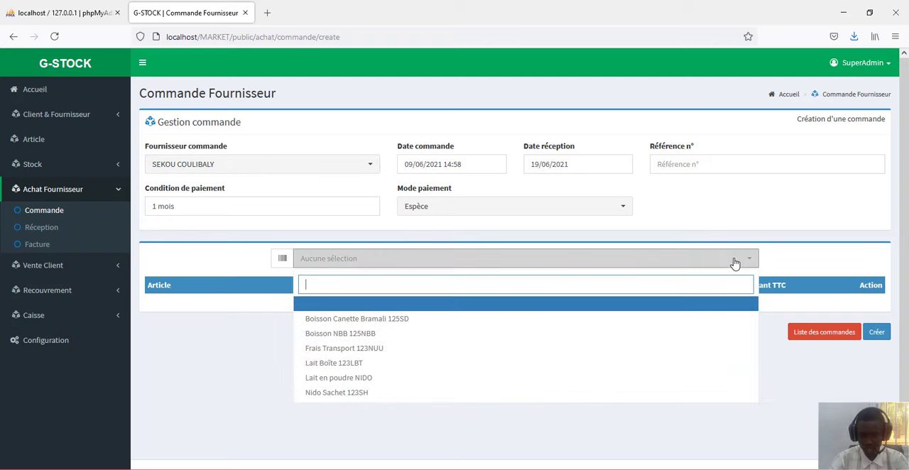
pyautogui.click(430, 383)
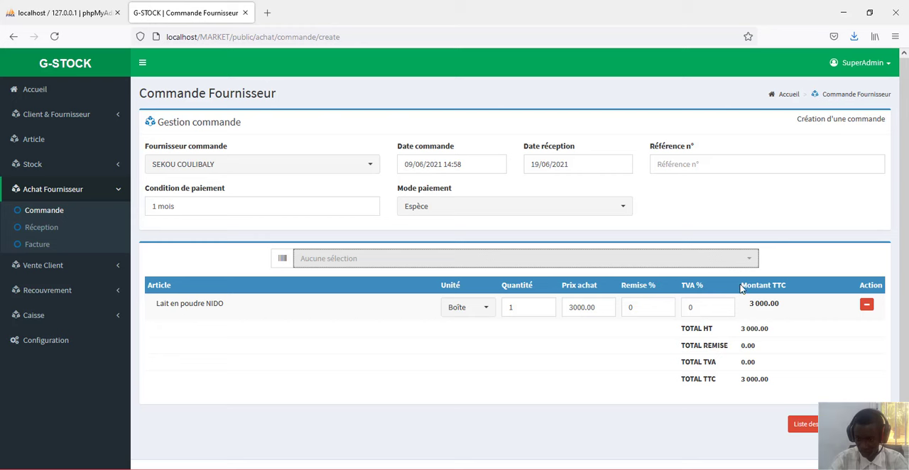
pyautogui.click(522, 310)
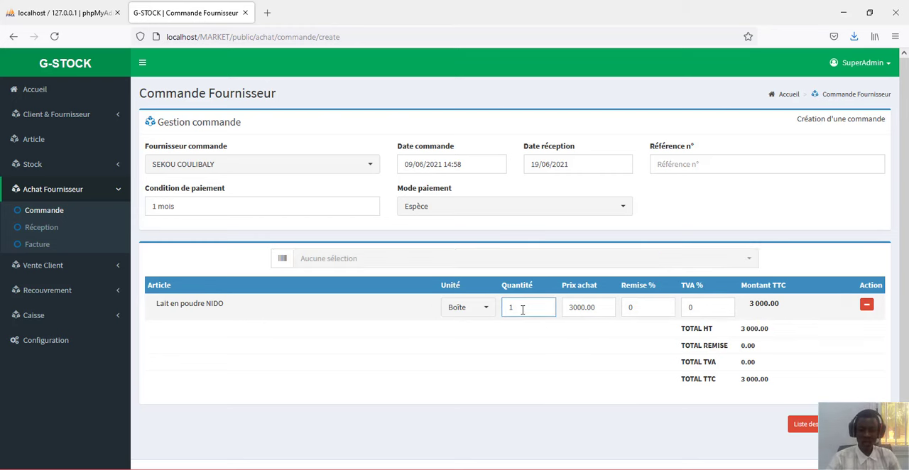
pyautogui.click(479, 310)
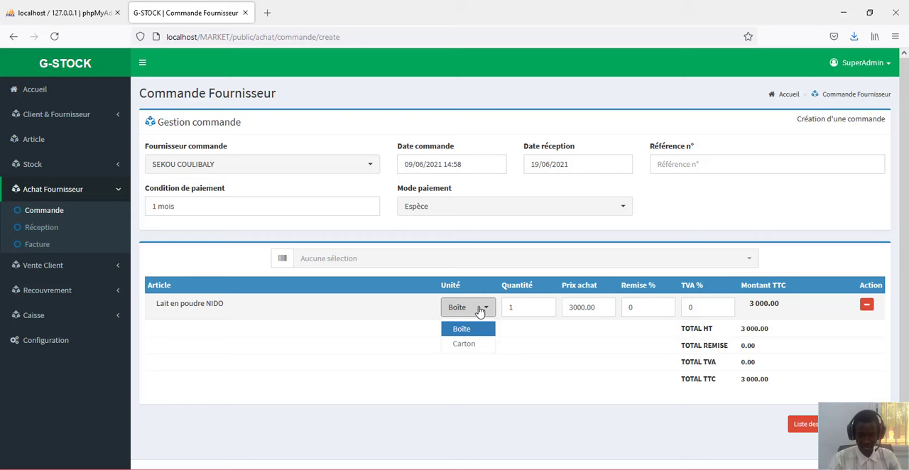
pyautogui.click(475, 346)
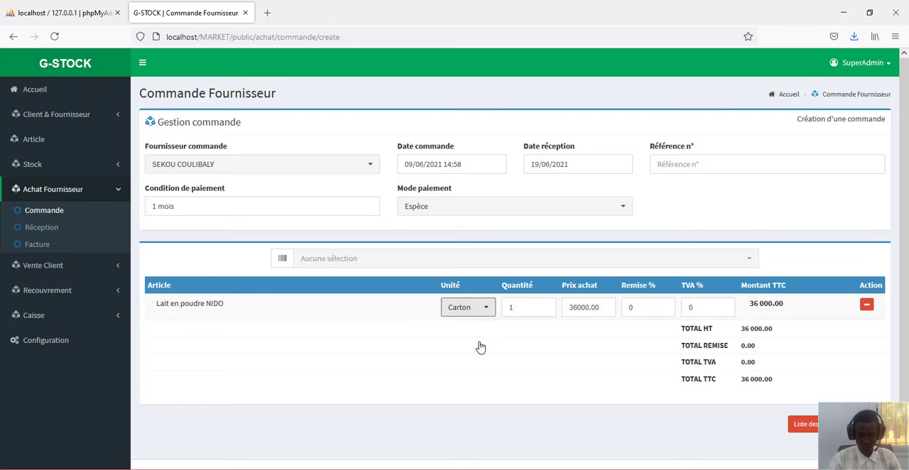
pyautogui.click(520, 308)
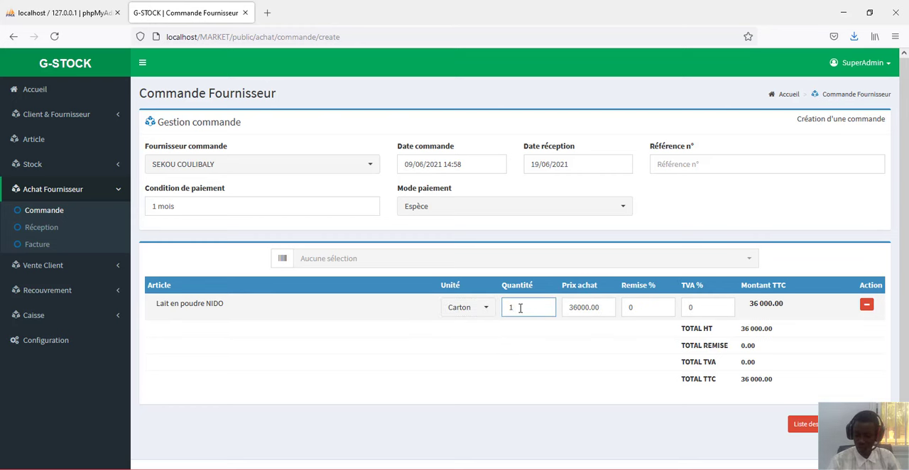
pyautogui.press('BackSpace')
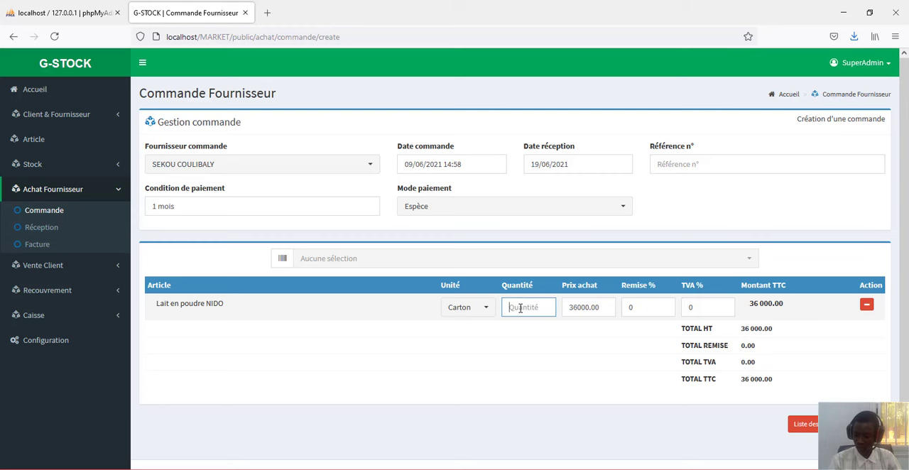
pyautogui.write('12')
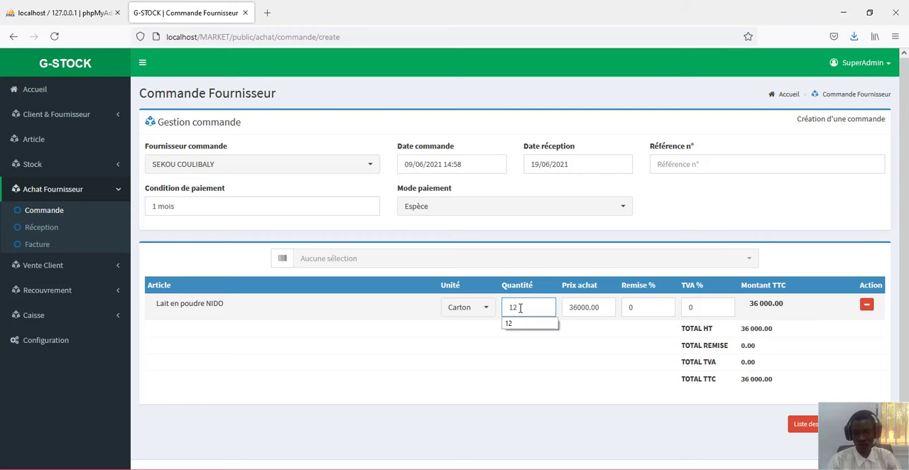
pyautogui.click(595, 345)
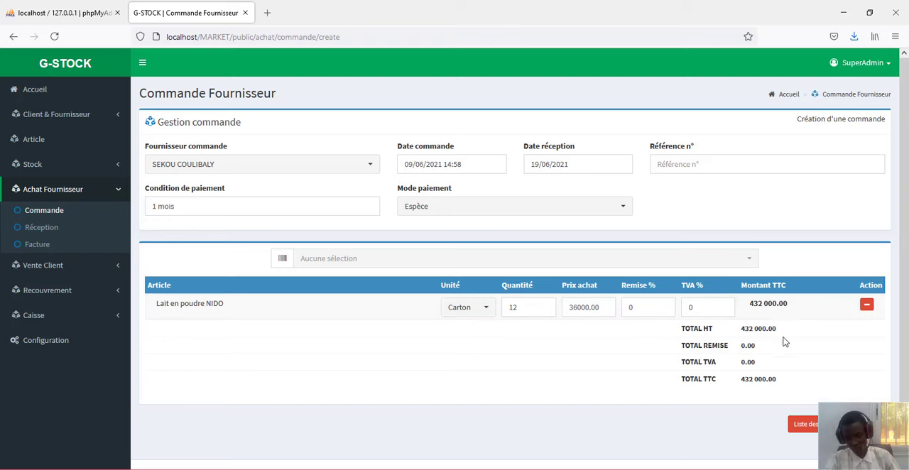
pyautogui.scroll(-1, 717, 311)
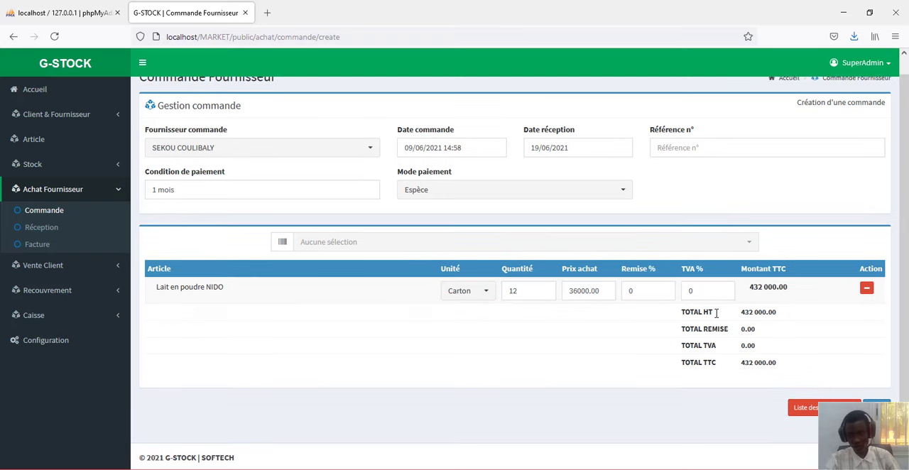
pyautogui.click(875, 408)
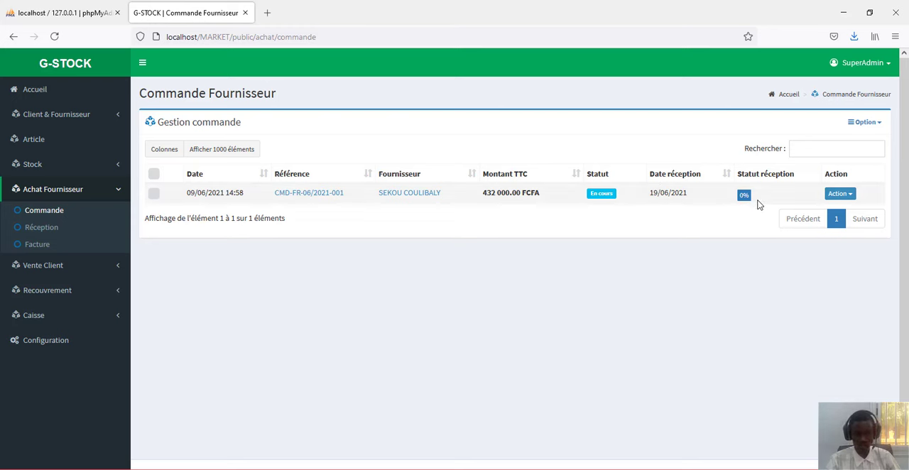
# - Create a reception for the supplier order with the note zzddsd, keeping the received quantity at 12 cartons
pyautogui.click(845, 196)
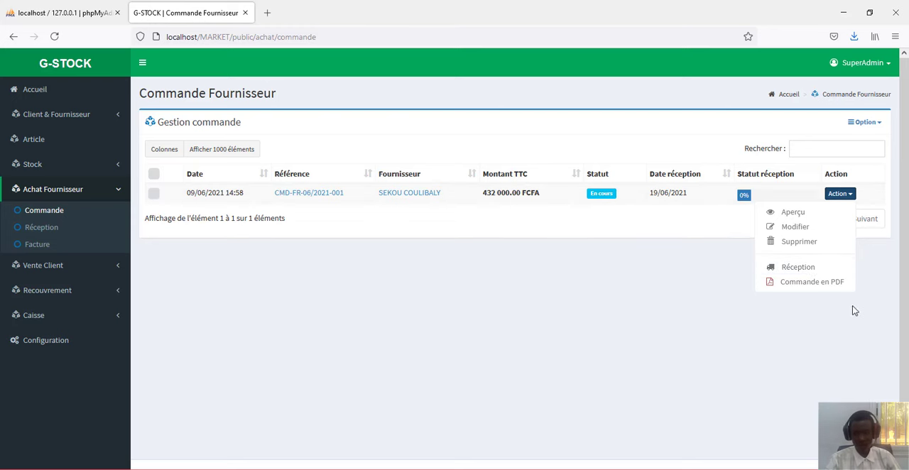
pyautogui.click(802, 268)
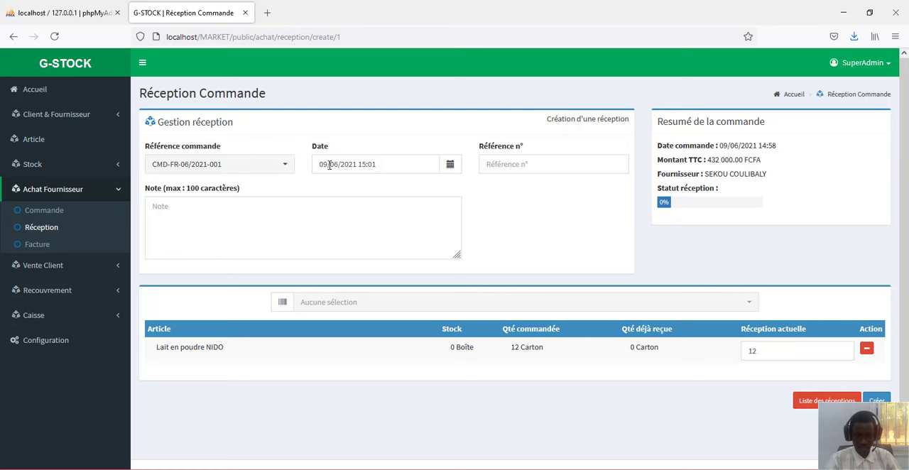
pyautogui.click(513, 164)
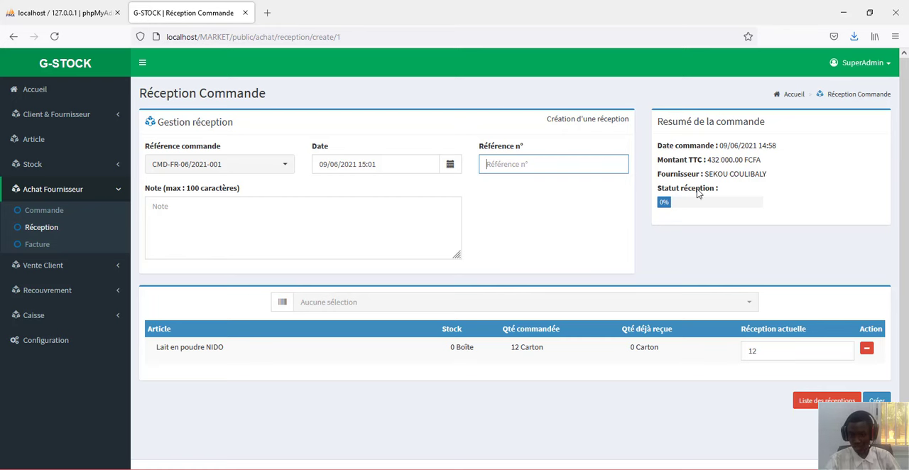
pyautogui.scroll(-1, 695, 196)
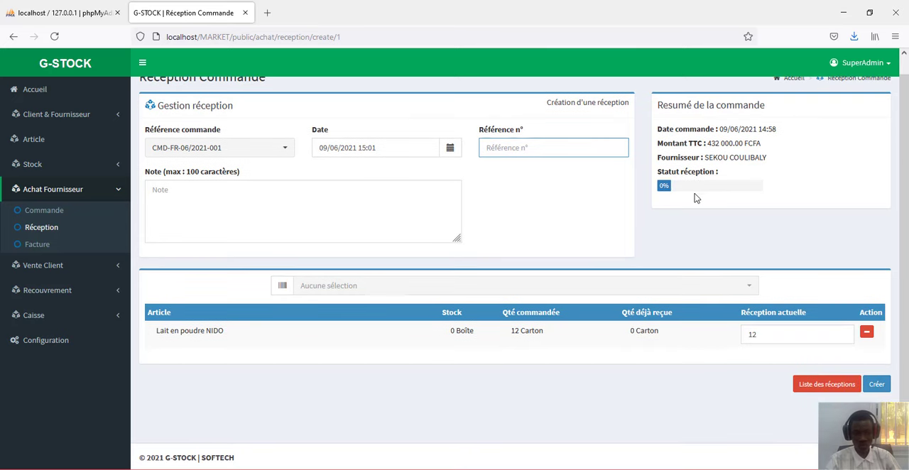
pyautogui.click(309, 207)
pyautogui.write('zzddsd')
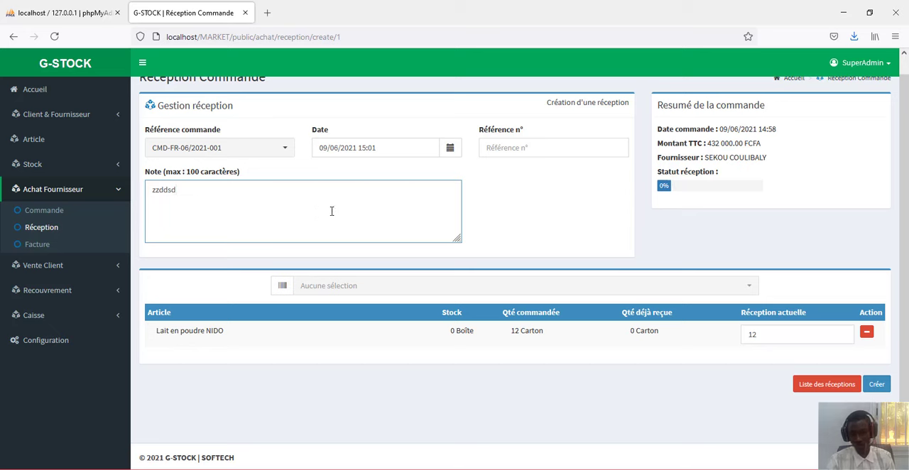
pyautogui.click(756, 335)
pyautogui.doubleClick(751, 335)
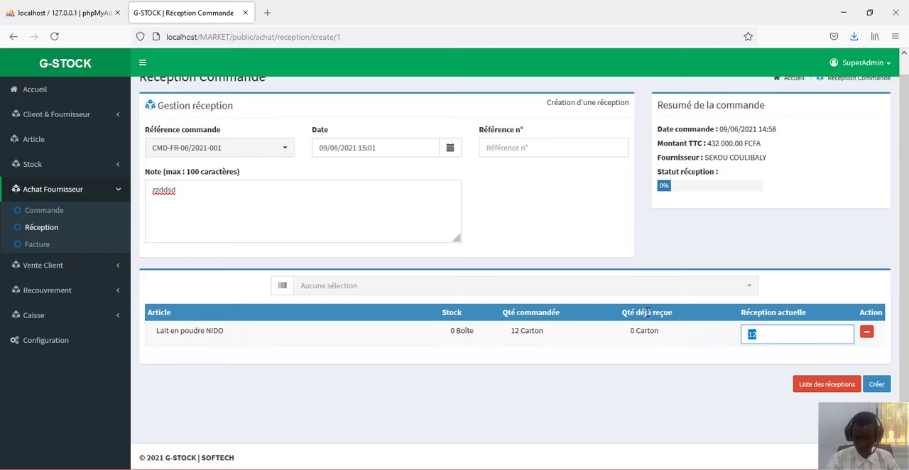
pyautogui.click(875, 384)
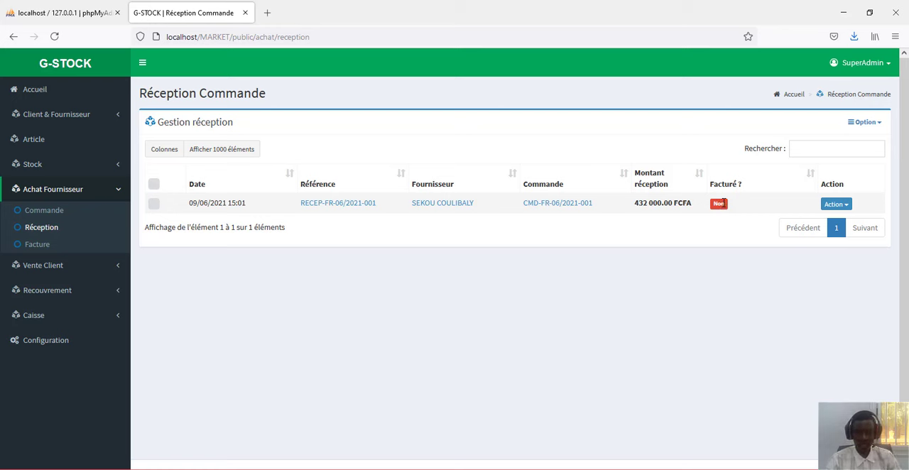
# - Create the supplier invoice from the reception, keeping the payment condition of 1 mois and the mode Espèce
pyautogui.click(832, 205)
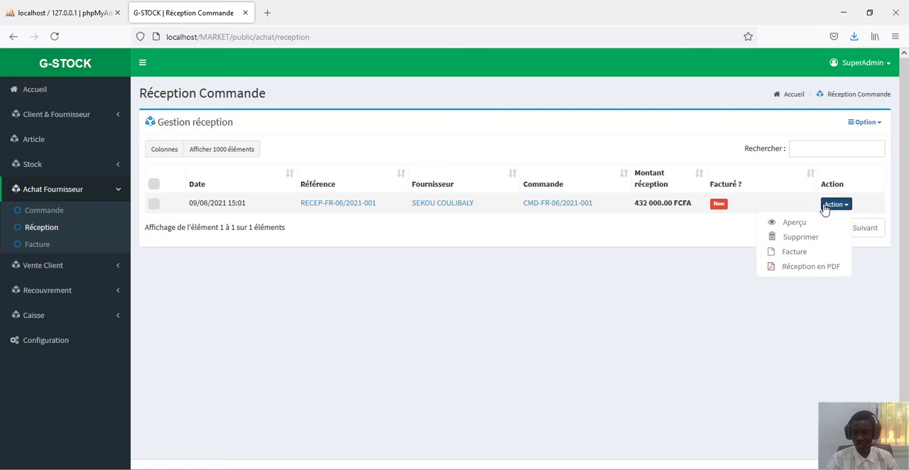
pyautogui.click(796, 252)
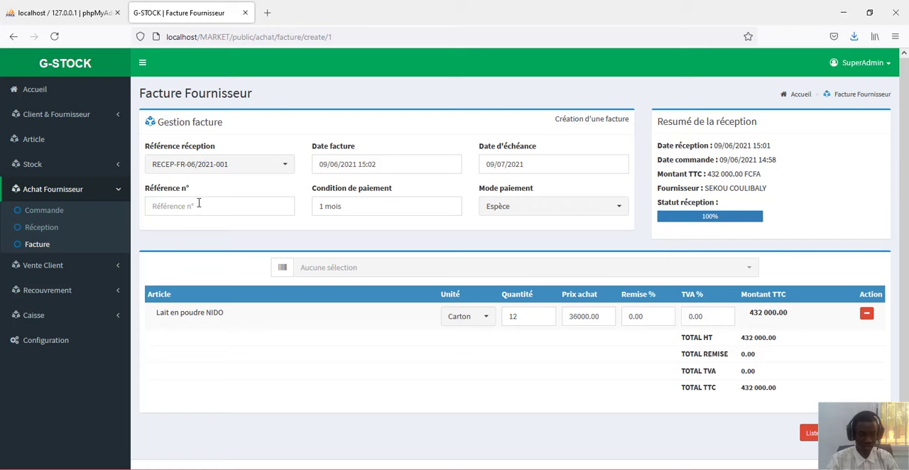
pyautogui.click(361, 205)
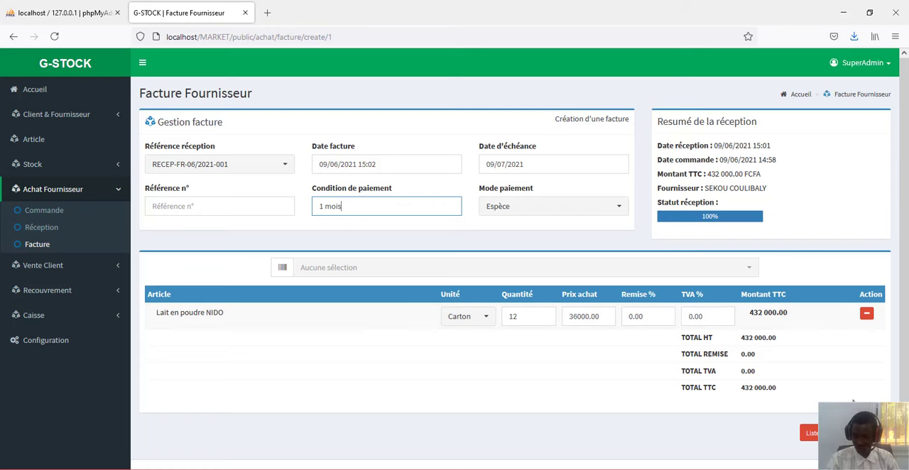
pyautogui.click(862, 432)
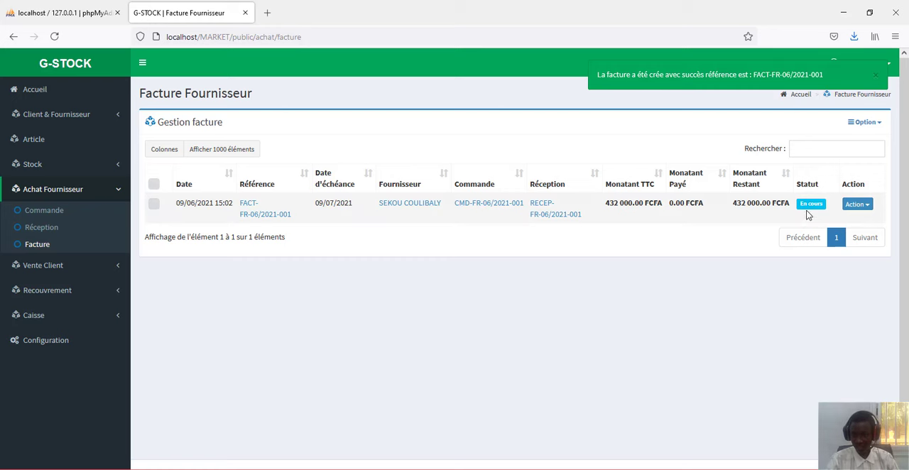
# - Open the payment page of the supplier invoice and examine its summary and the payment options
pyautogui.click(857, 206)
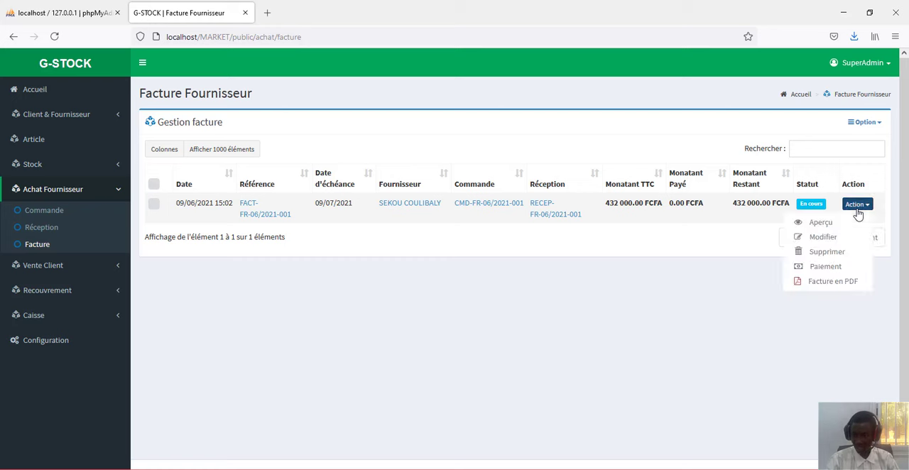
pyautogui.click(825, 266)
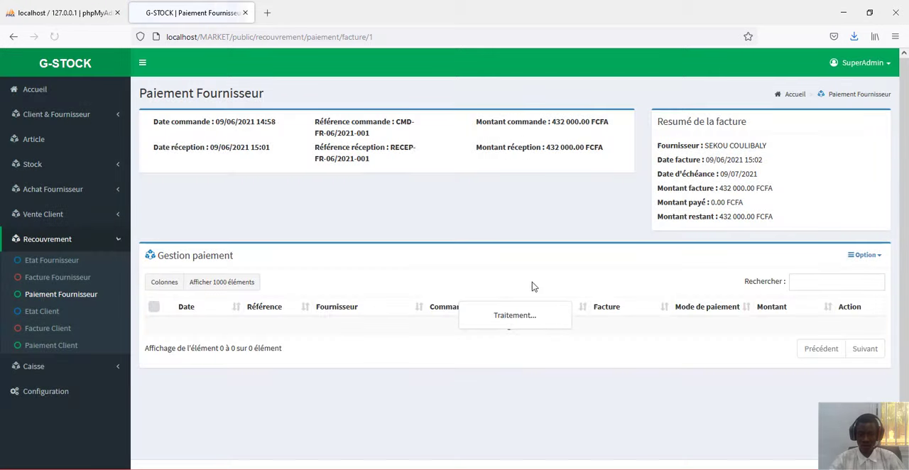
pyautogui.click(864, 255)
pyautogui.click(429, 210)
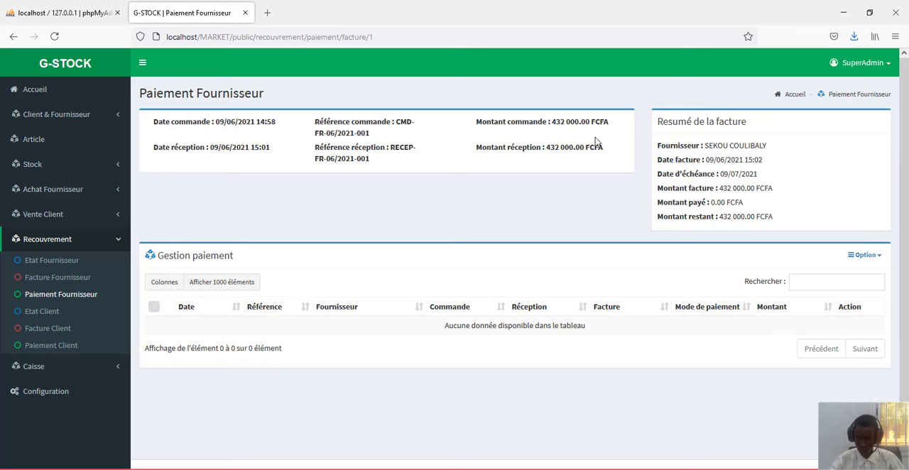
# - Create a new payment on the supplier invoice with the amount 432000, keeping the mode Espèce, and save it
pyautogui.click(863, 257)
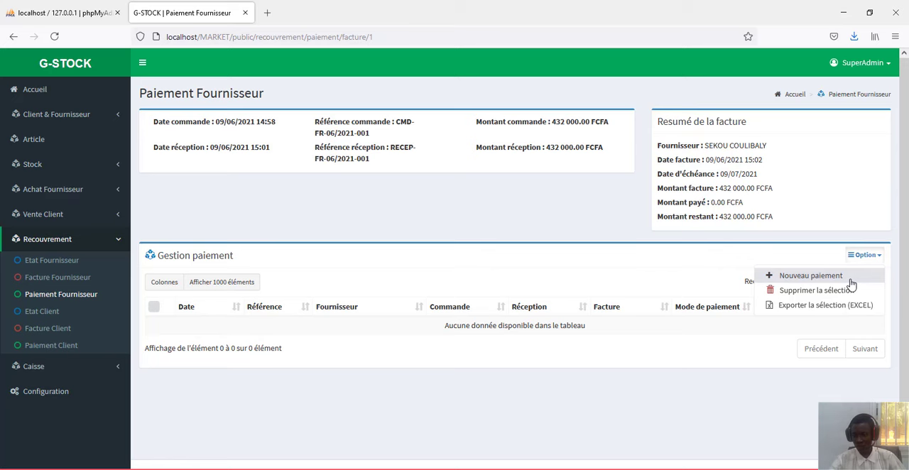
pyautogui.click(850, 281)
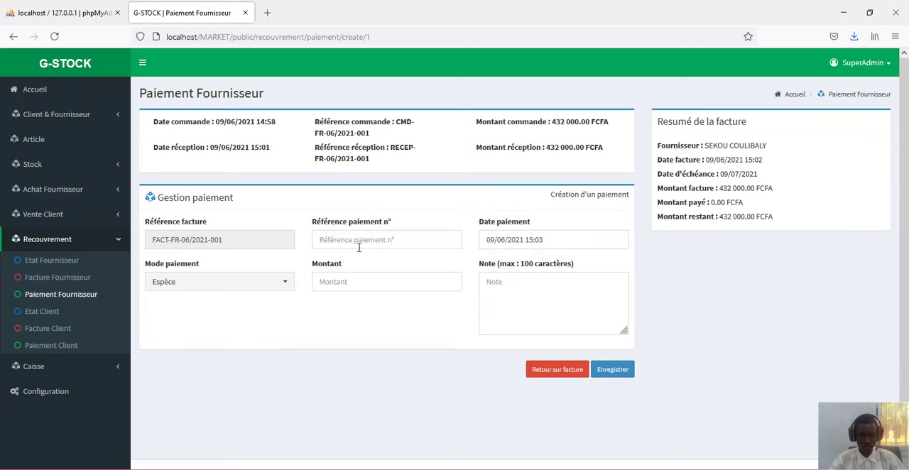
pyautogui.click(376, 283)
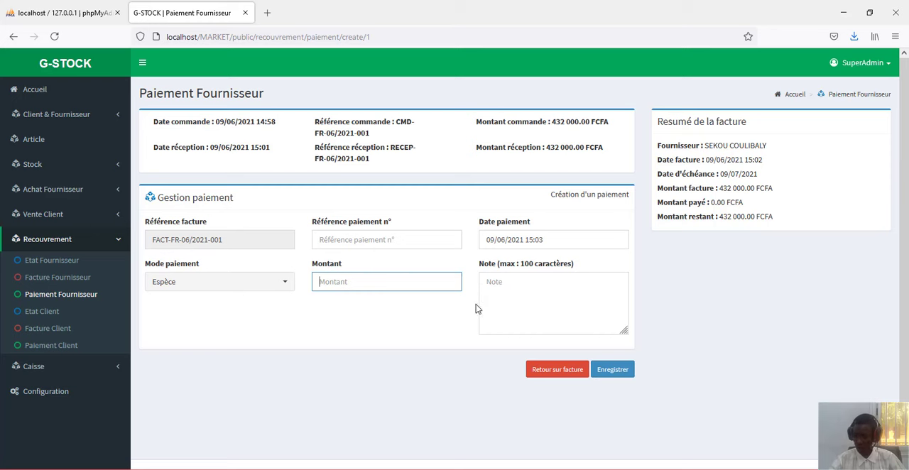
pyautogui.write('4')
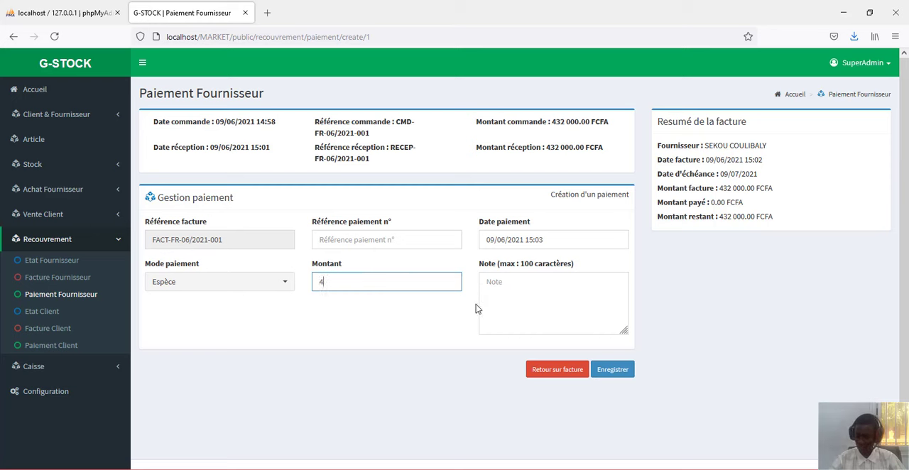
pyautogui.write('32000')
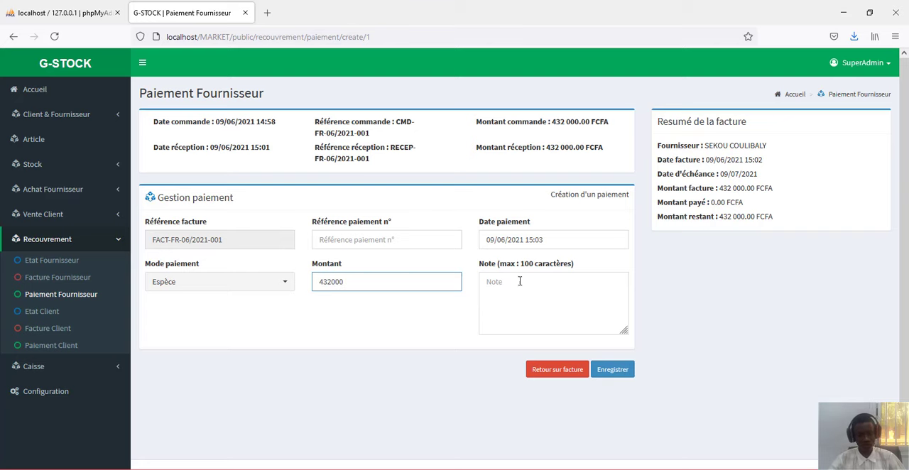
pyautogui.click(615, 370)
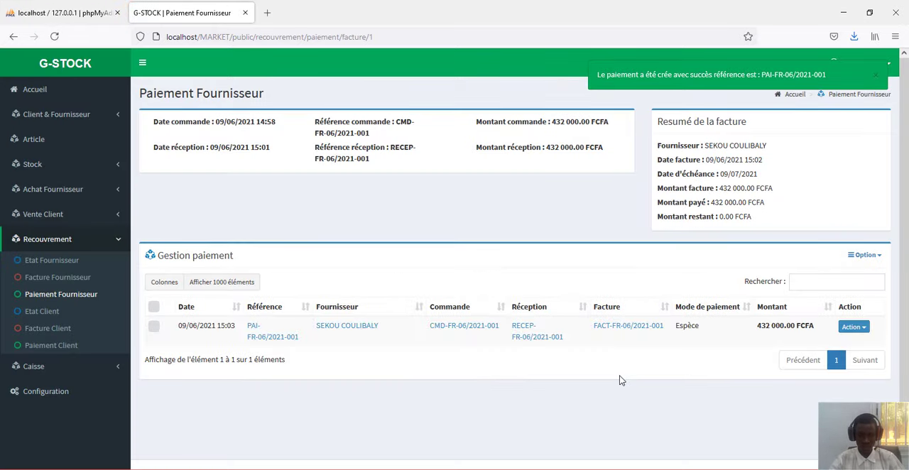
# - Show the actions available for the supplier payment in the payment list
pyautogui.click(862, 329)
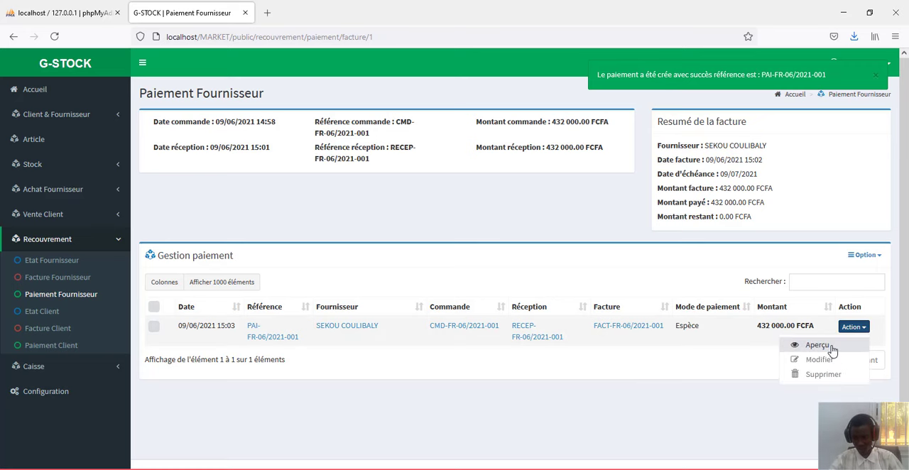
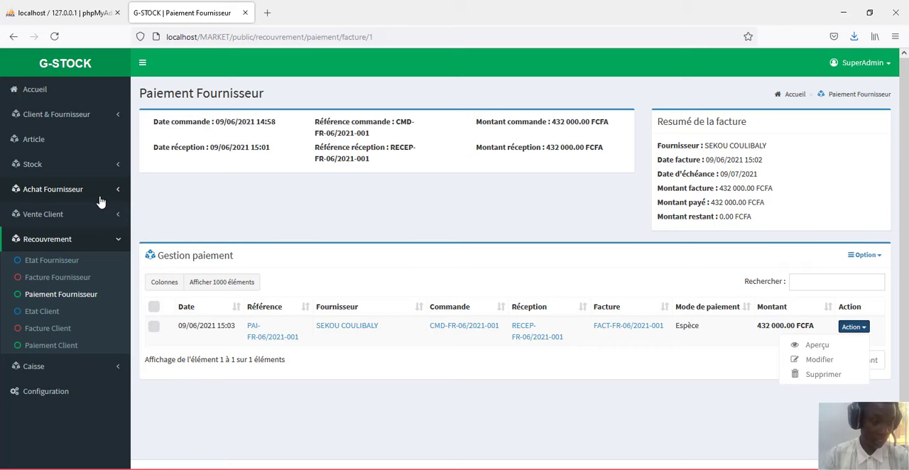
# - Open the article list and examine the CUMP and available actions of Lait en poudre NIDO
pyautogui.click(101, 145)
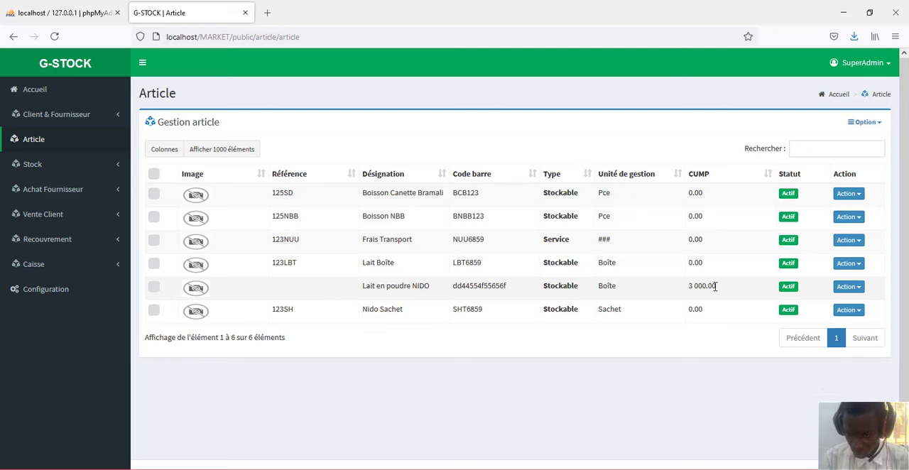
pyautogui.moveTo(715, 286); pyautogui.dragTo(687, 294)
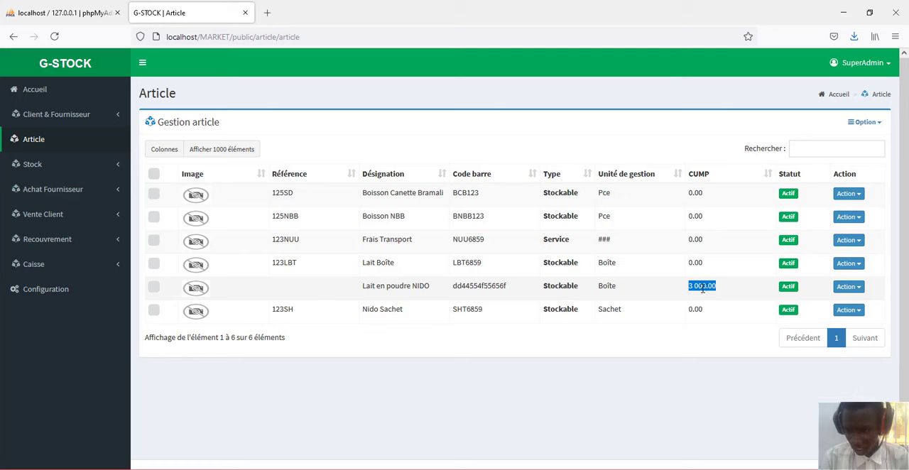
pyautogui.click(859, 291)
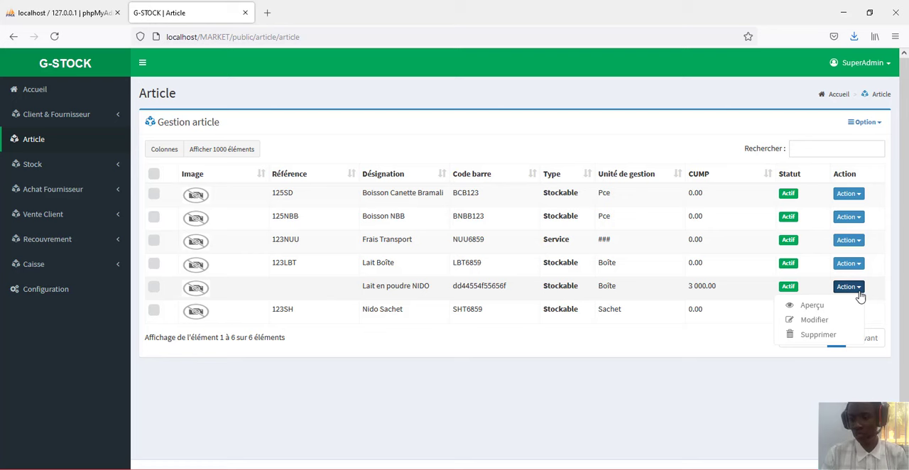
pyautogui.click(738, 294)
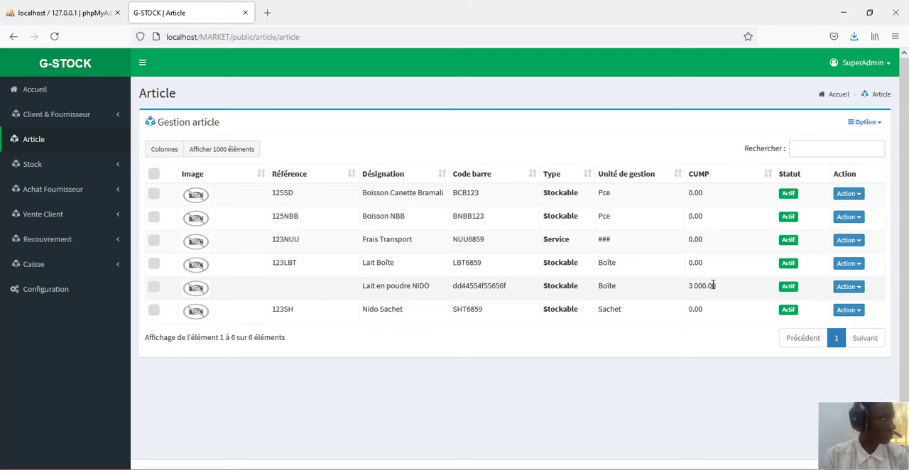
# - Open the Stock article page and examine the quantity and stock value of Lait en poudre NIDO
pyautogui.click(65, 172)
pyautogui.click(63, 187)
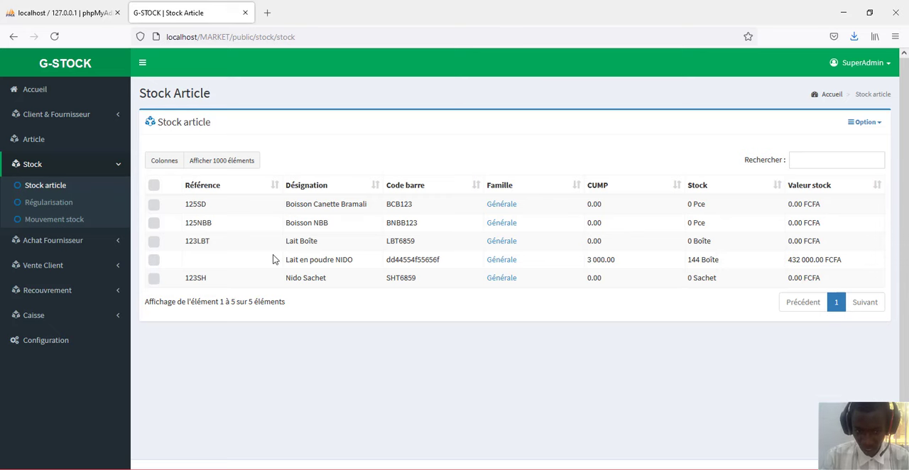
pyautogui.moveTo(286, 260); pyautogui.dragTo(721, 264)
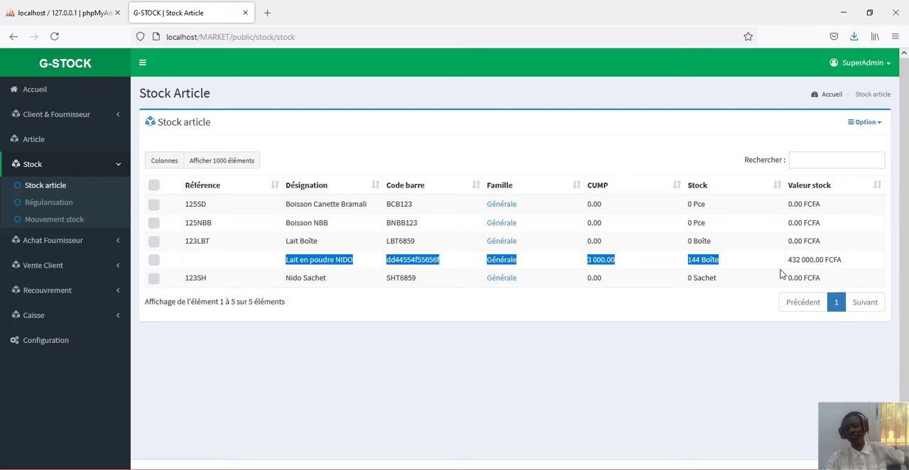
pyautogui.moveTo(790, 261); pyautogui.dragTo(845, 262)
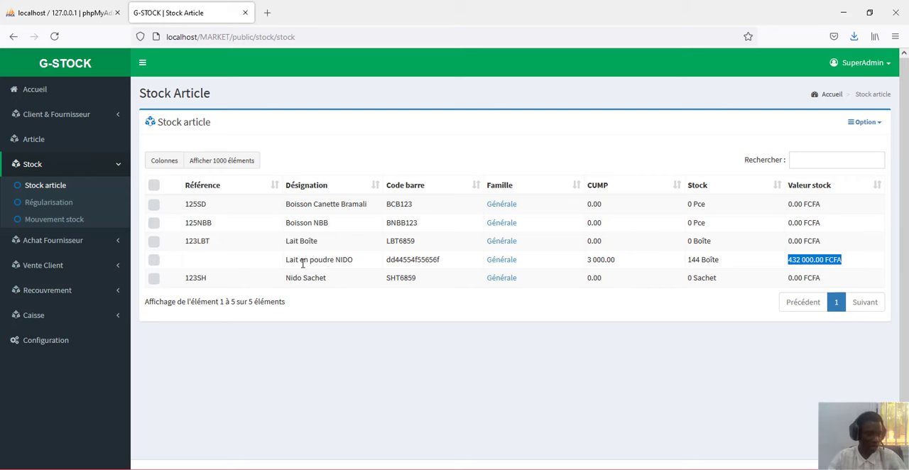
# - Start a new client quote (devis) and add the article Lait en poudre NIDO to it
pyautogui.click(69, 267)
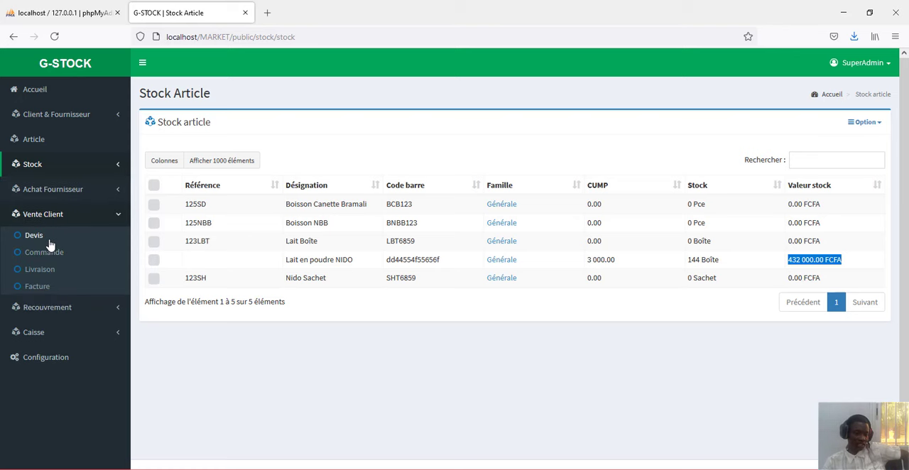
pyautogui.click(49, 242)
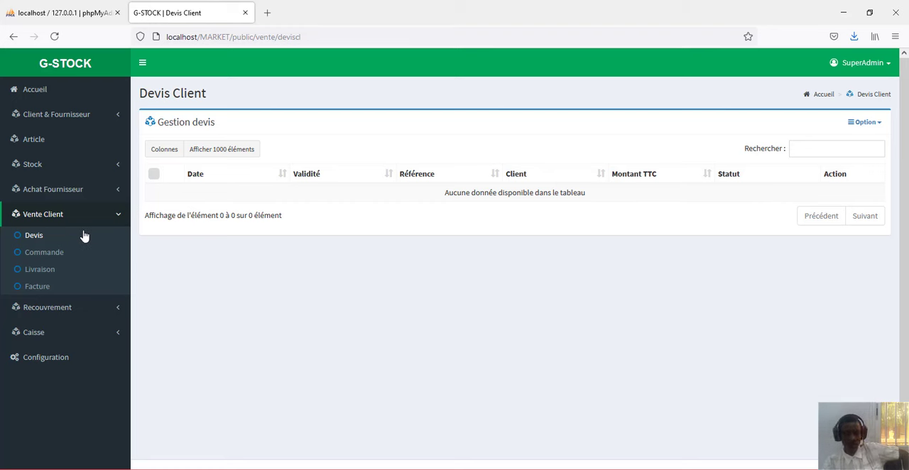
pyautogui.click(860, 126)
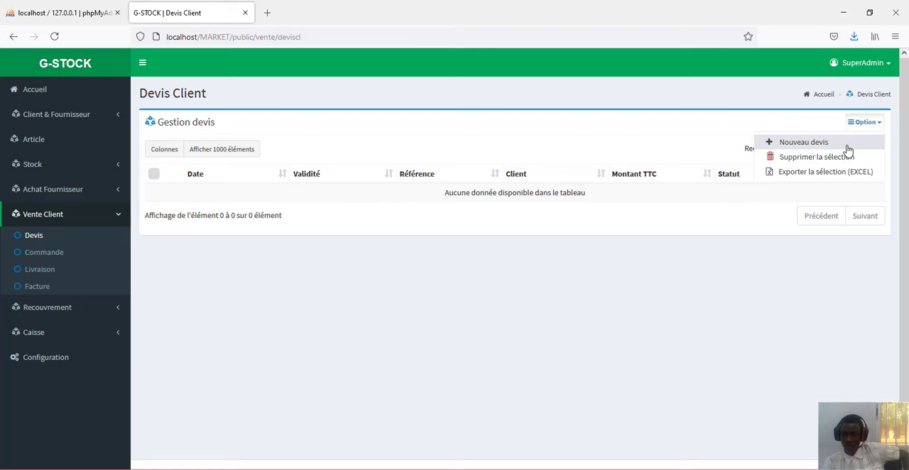
pyautogui.click(847, 145)
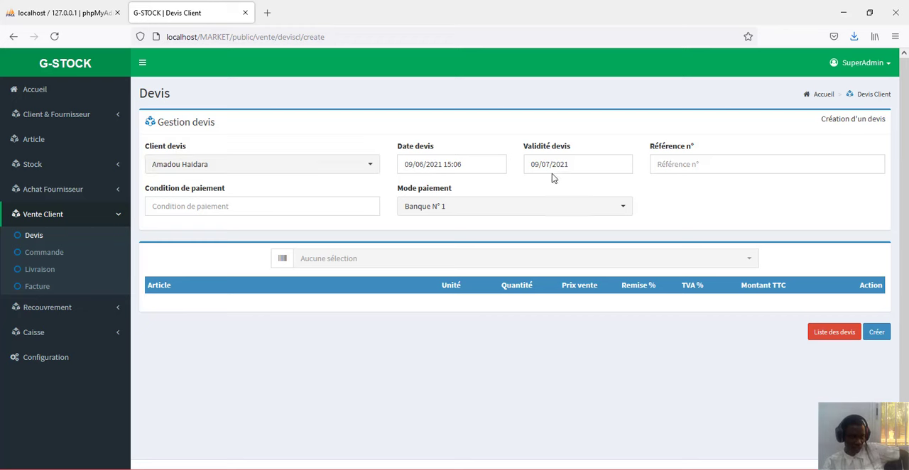
pyautogui.click(701, 260)
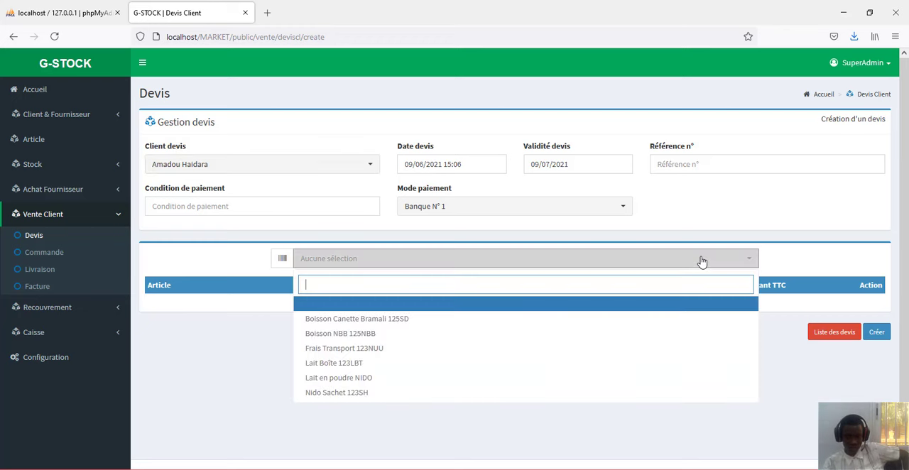
pyautogui.click(490, 379)
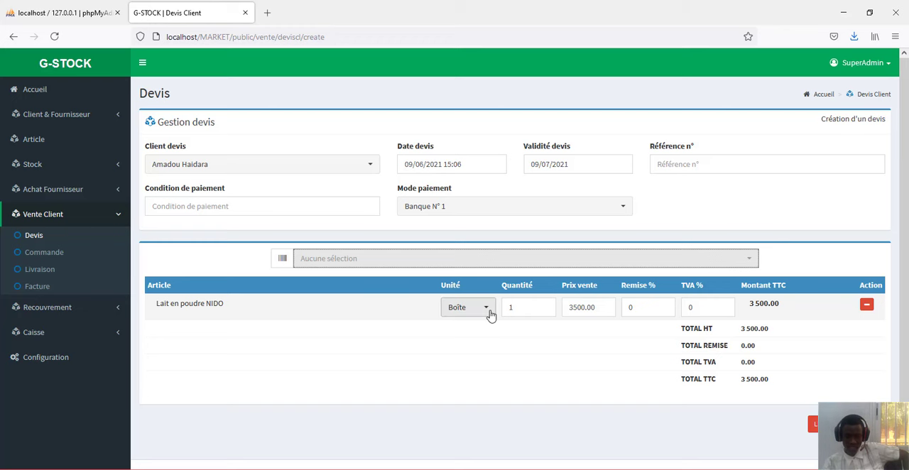
# - Set the quote line's unit to Carton and quantity to 2, then create the quote
pyautogui.click(488, 312)
pyautogui.click(479, 344)
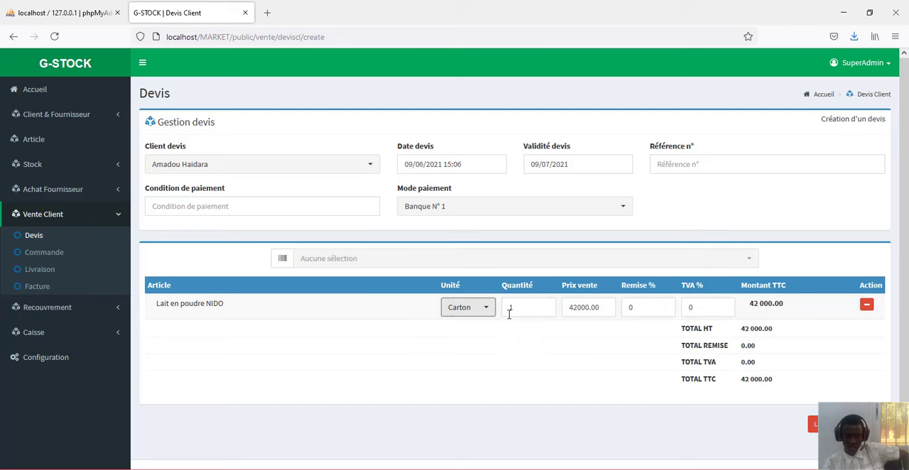
pyautogui.click(523, 307)
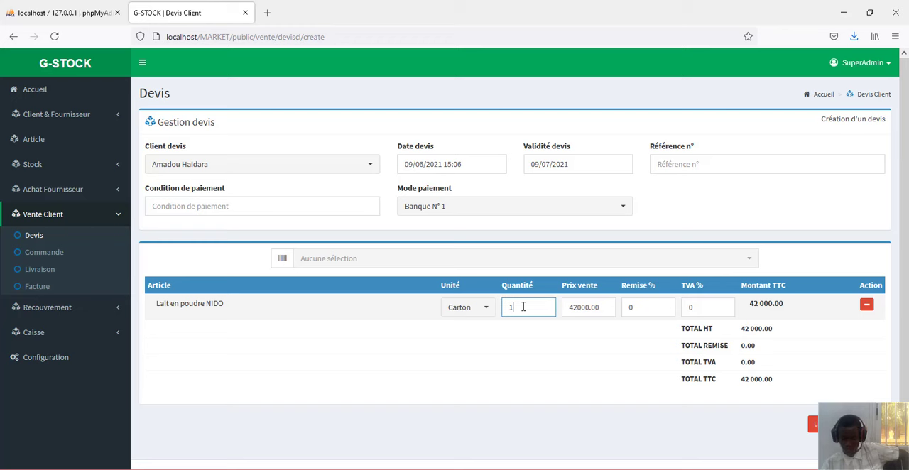
pyautogui.press('BackSpace')
pyautogui.write('2')
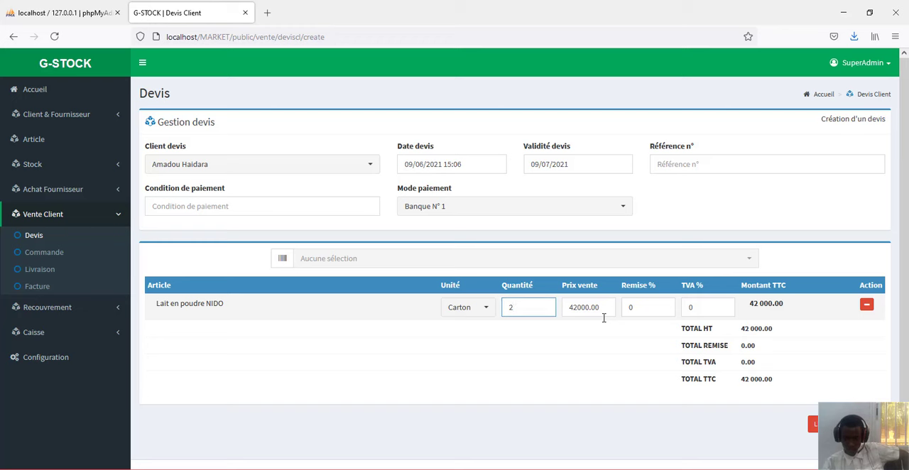
pyautogui.click(645, 308)
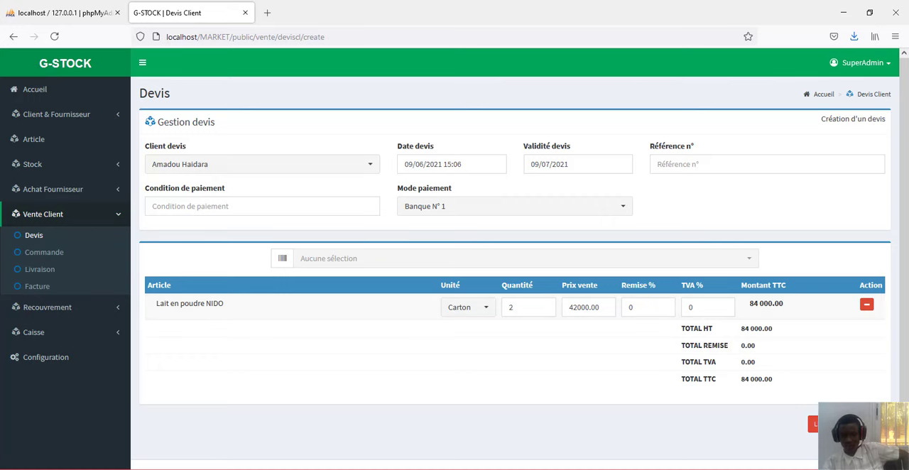
pyautogui.click(860, 424)
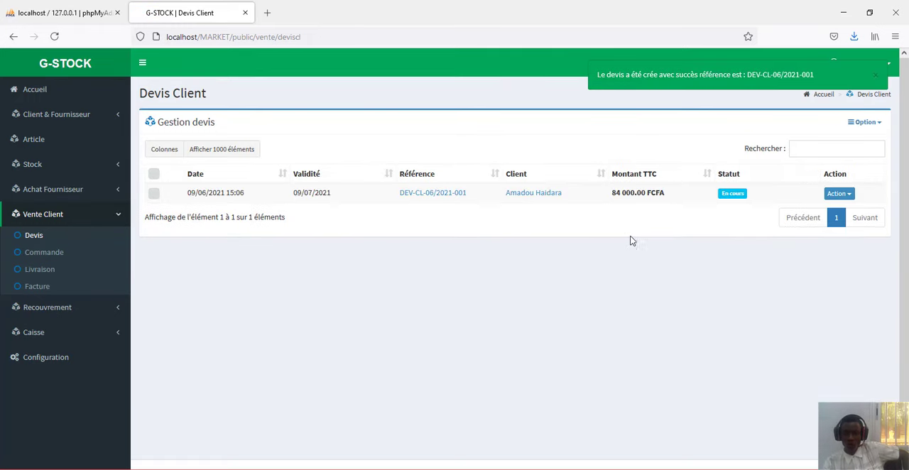
# - Try to open the client quote as a PDF, then return to the quote list
pyautogui.click(848, 195)
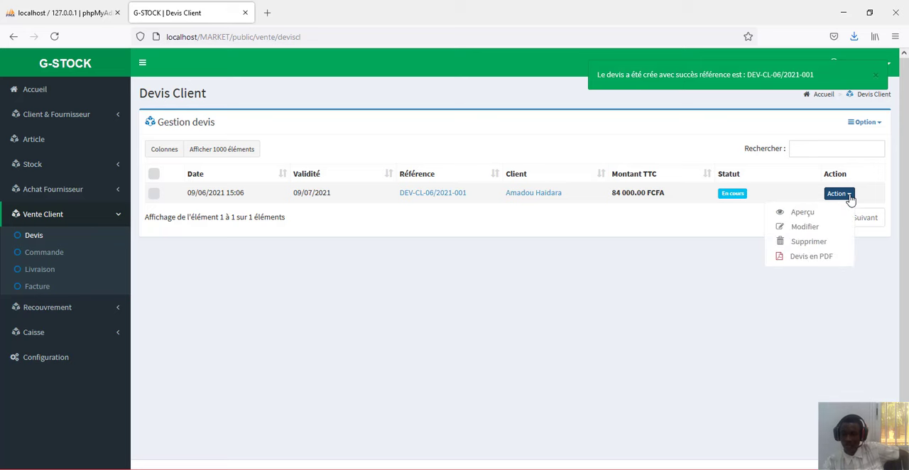
pyautogui.click(809, 260)
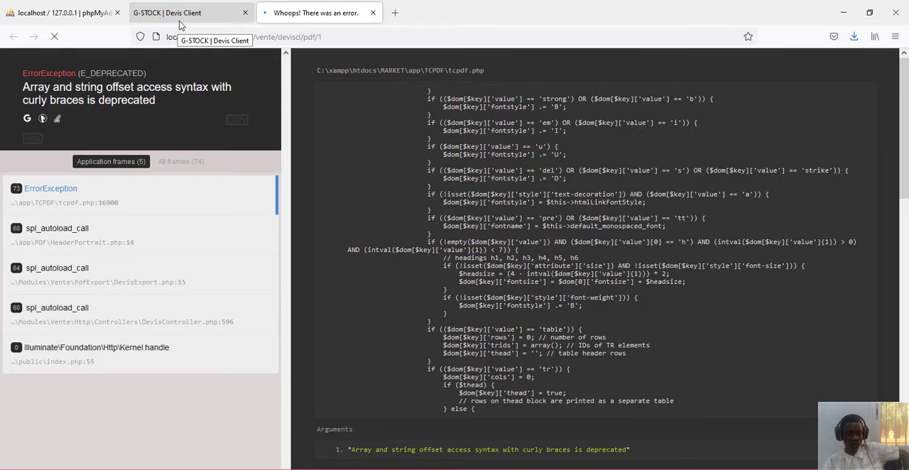
pyautogui.click(180, 25)
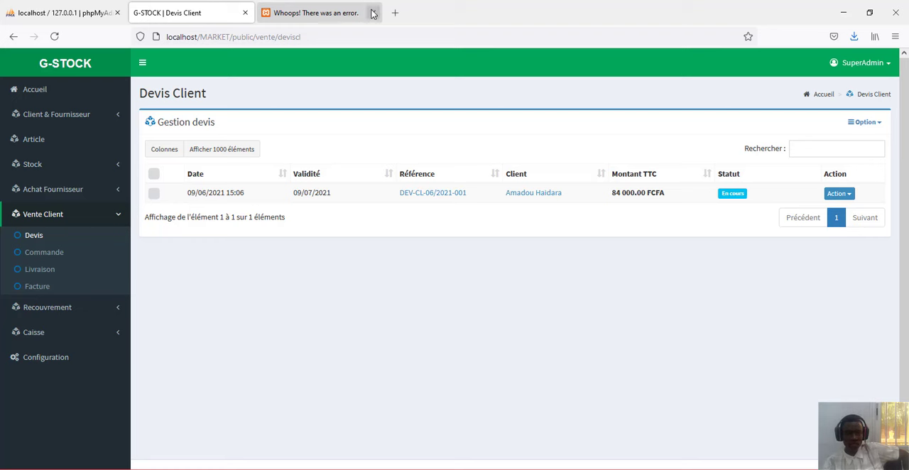
pyautogui.click(372, 13)
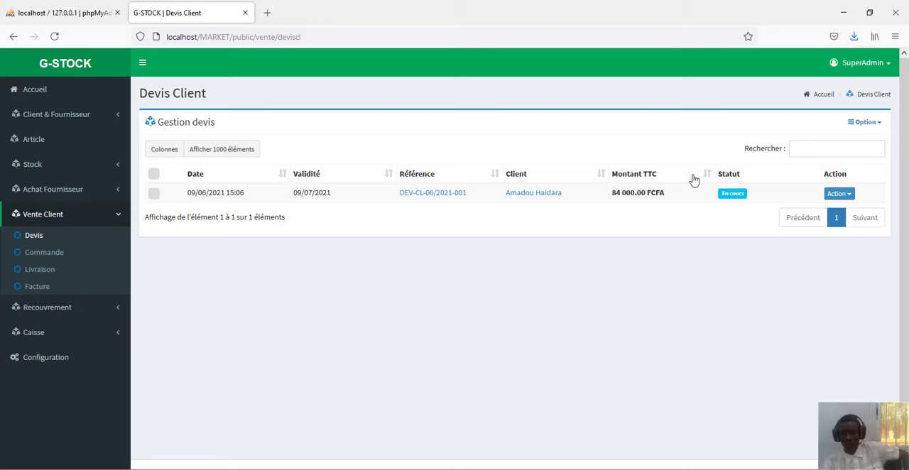
# - Open the preview of the client quote and mark the quote as accepted
pyautogui.click(842, 194)
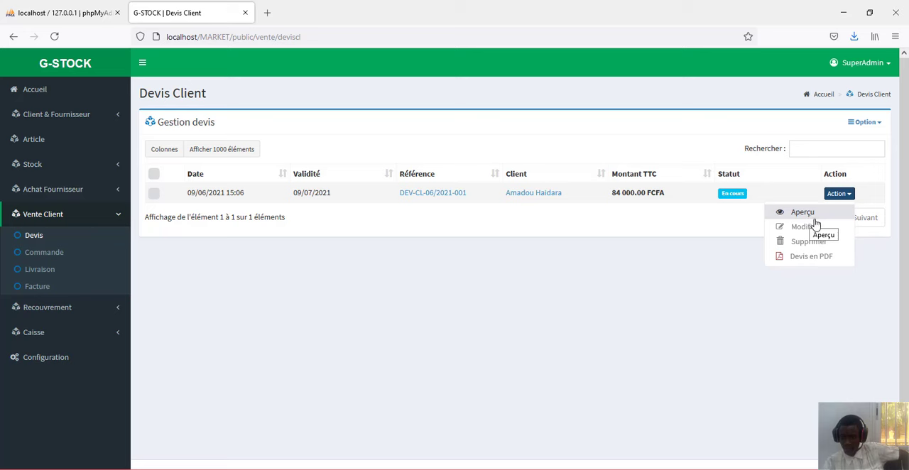
pyautogui.click(443, 213)
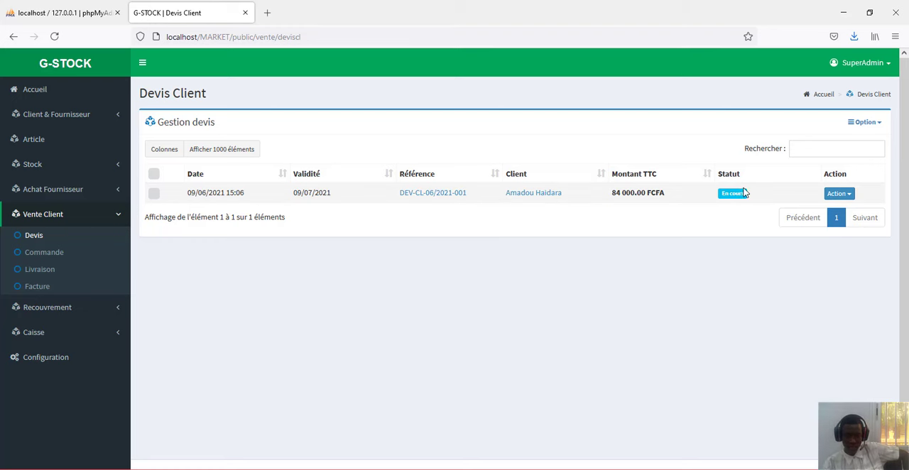
pyautogui.click(839, 195)
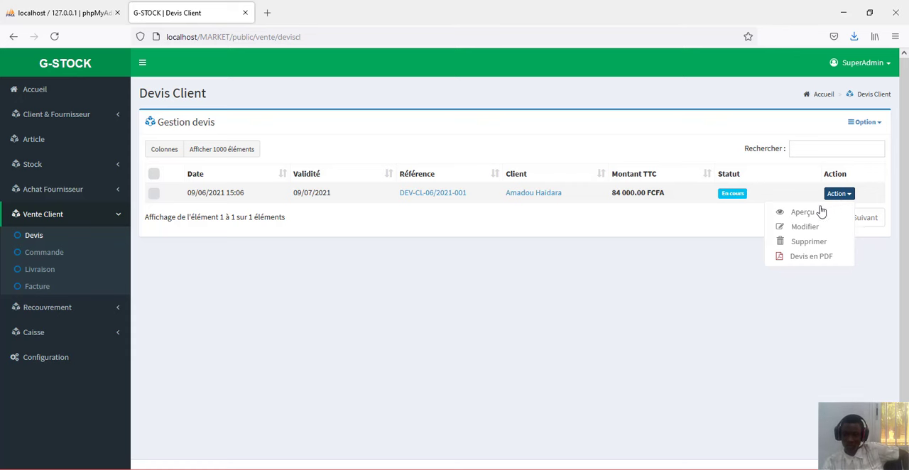
pyautogui.click(813, 213)
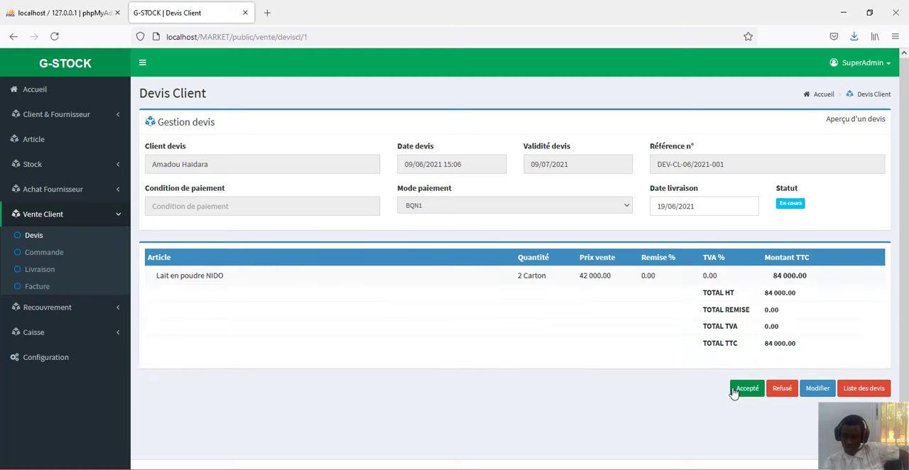
pyautogui.click(739, 394)
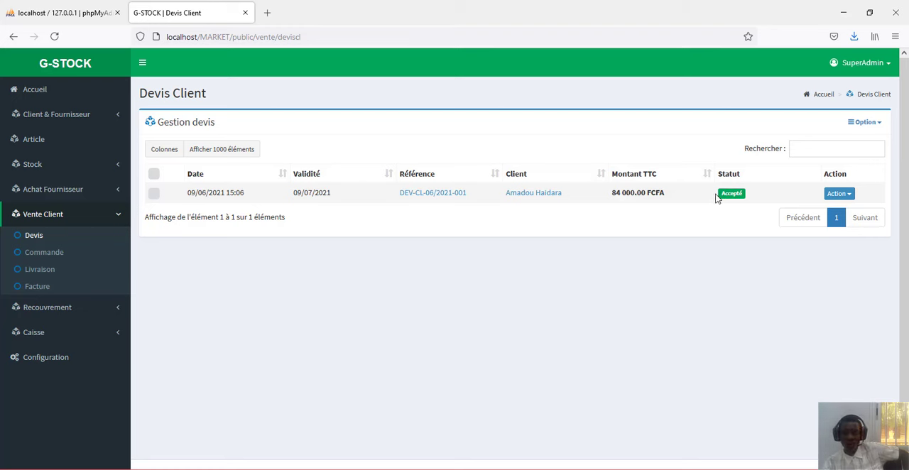
# - Create a delivery from the client order, keeping the current delivery quantity of 2 cartons
pyautogui.click(53, 255)
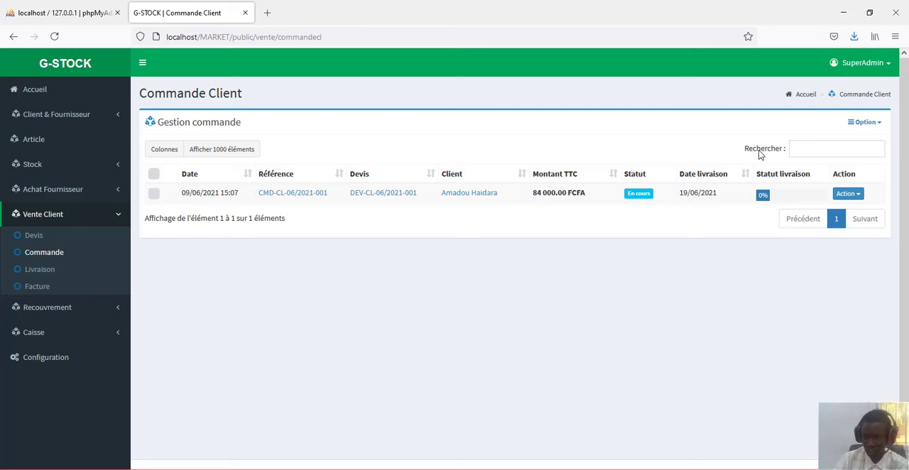
pyautogui.click(847, 194)
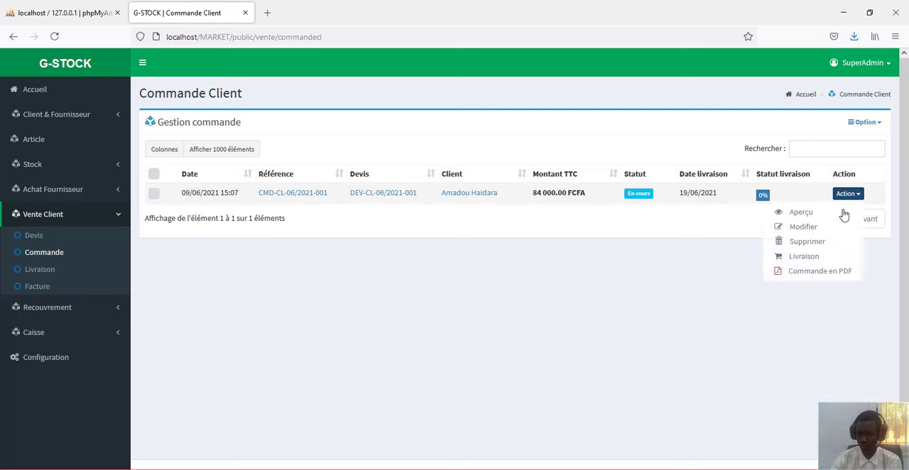
pyautogui.click(821, 257)
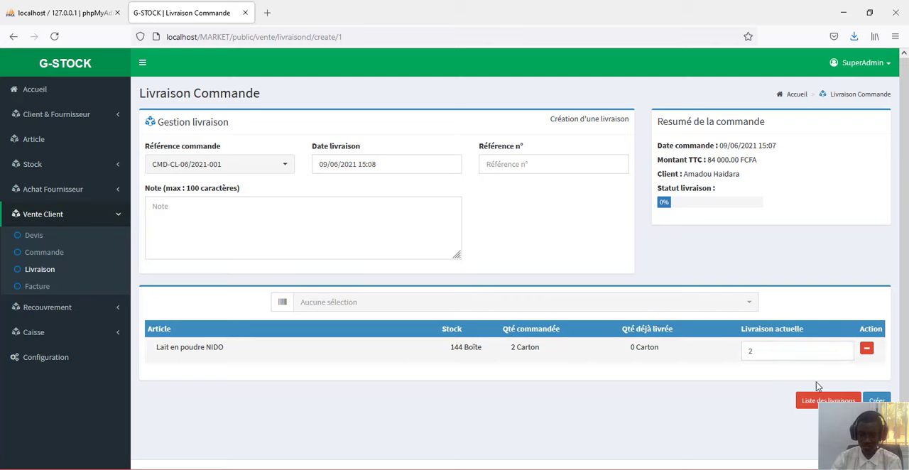
pyautogui.click(875, 400)
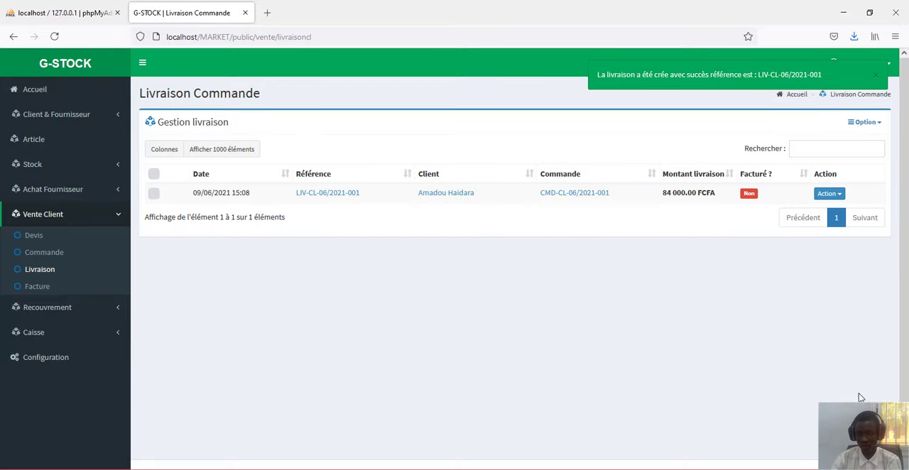
# - Create the client invoice from the delivery, keeping the payment mode Banque N° 1
pyautogui.click(831, 196)
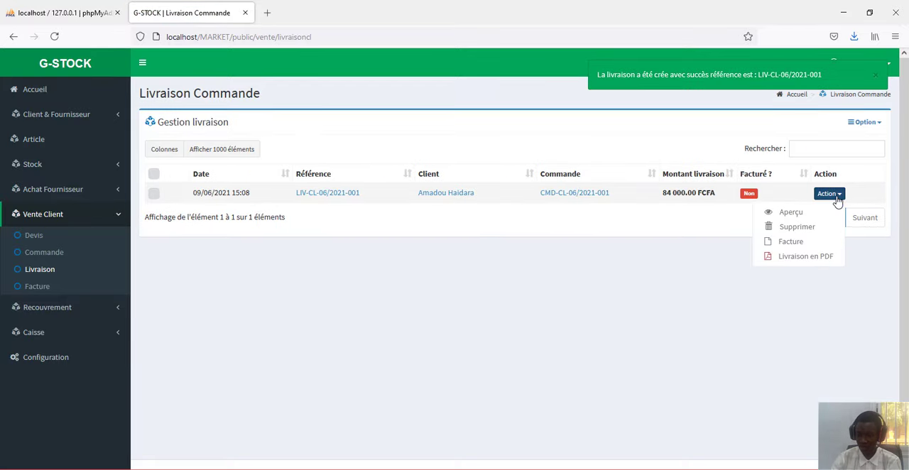
pyautogui.click(817, 243)
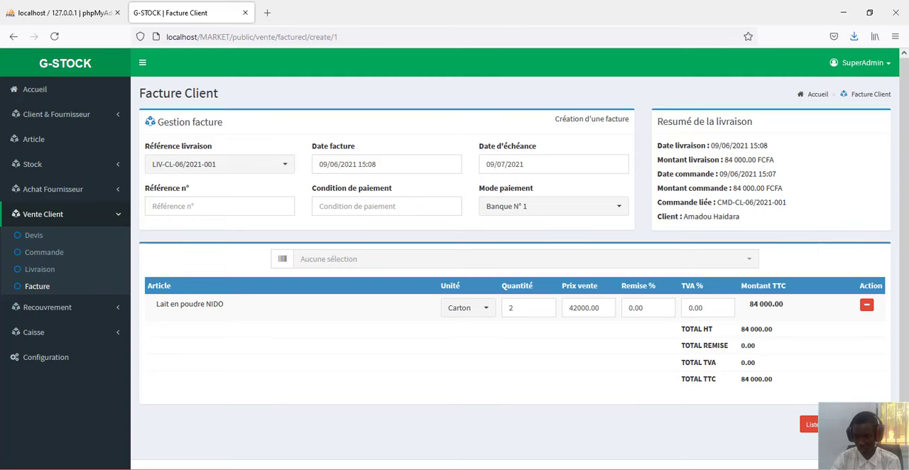
pyautogui.click(860, 425)
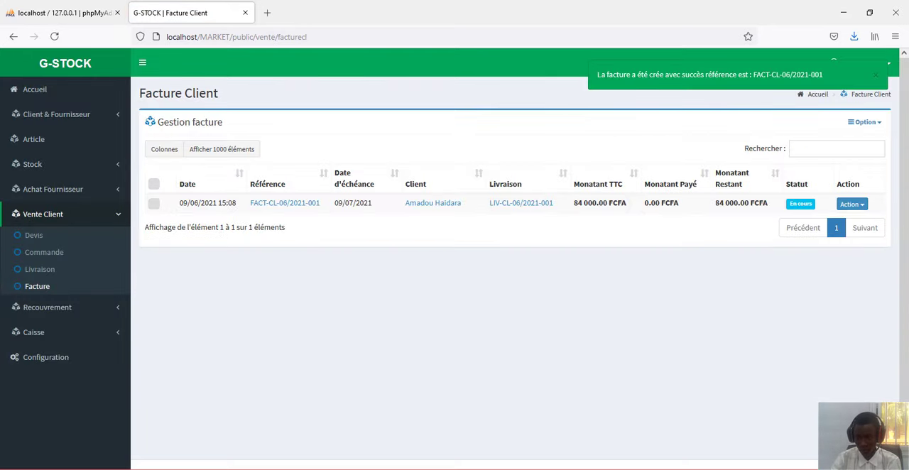
# - Open the payments of the client invoice and review the invoice summary
pyautogui.click(860, 207)
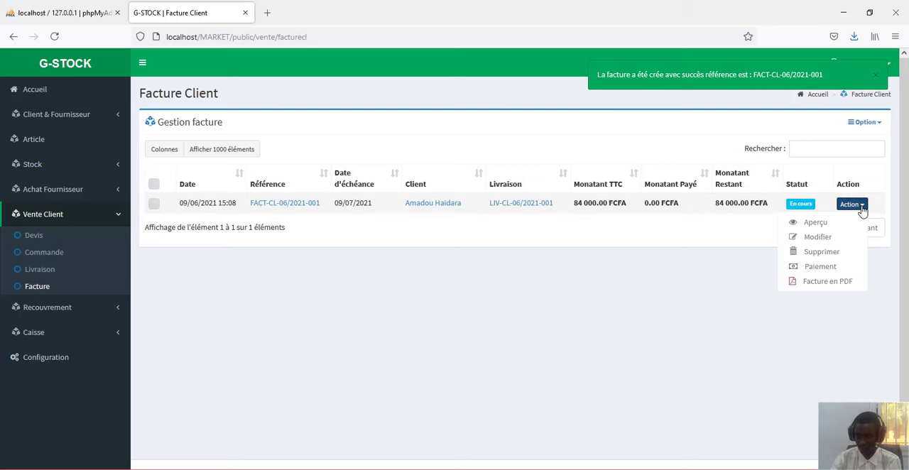
pyautogui.click(842, 268)
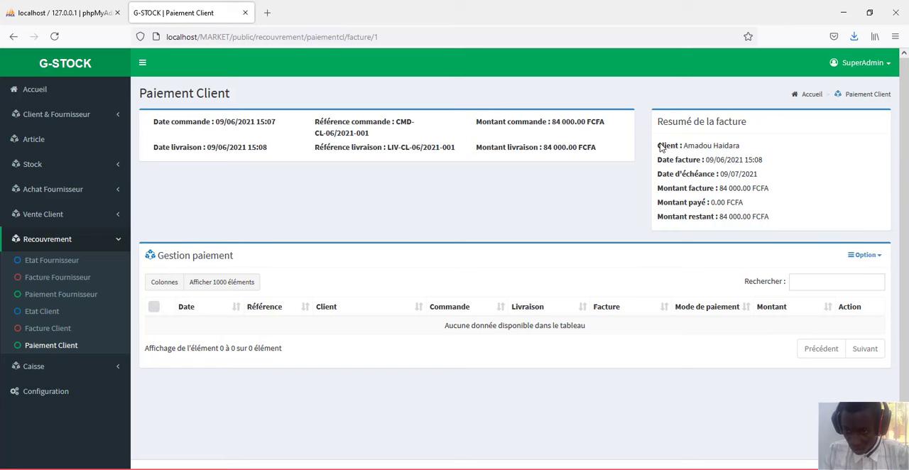
pyautogui.moveTo(663, 147); pyautogui.dragTo(777, 230)
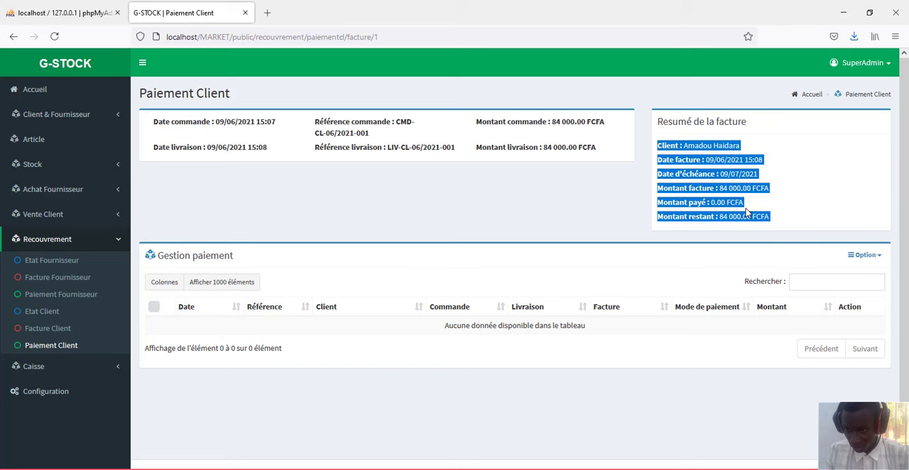
pyautogui.click(849, 226)
# - Record a new payment of 42000 on the client invoice, keeping the payment mode Banque N° 1
pyautogui.click(873, 257)
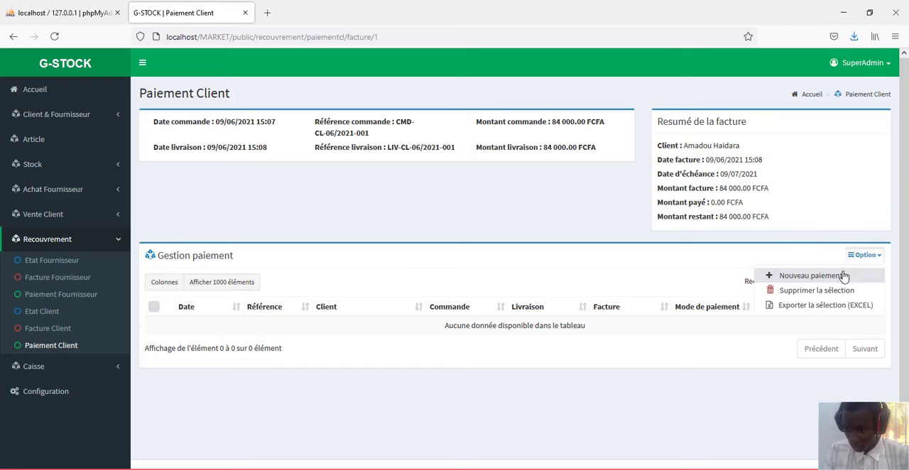
pyautogui.click(841, 277)
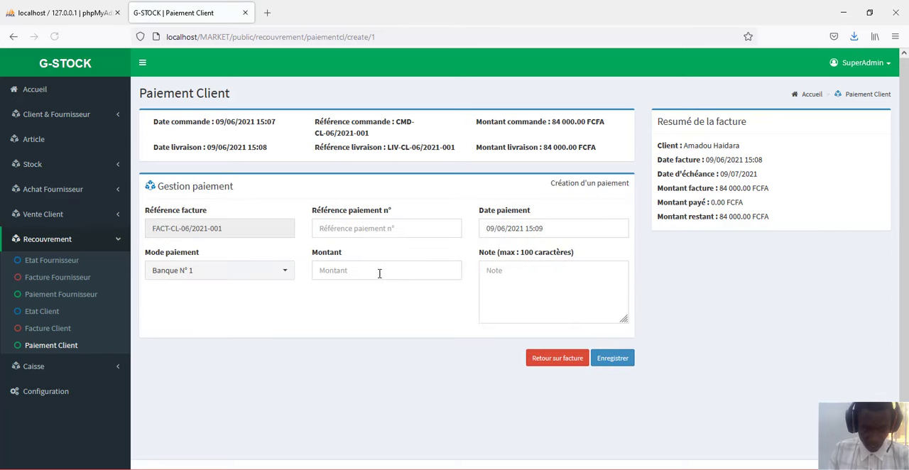
pyautogui.click(378, 273)
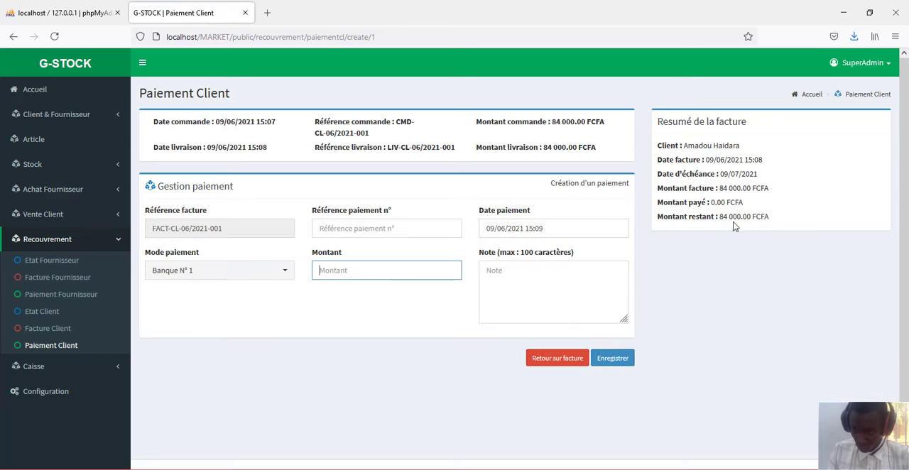
pyautogui.click(383, 274)
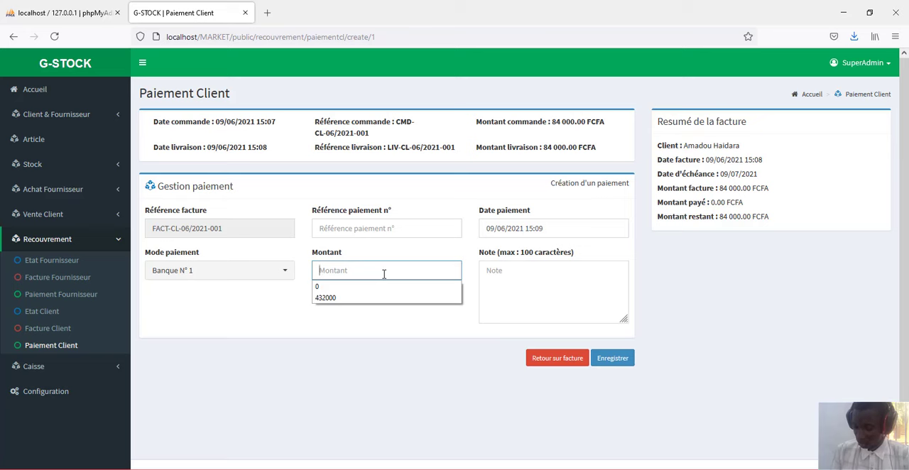
pyautogui.write('42000')
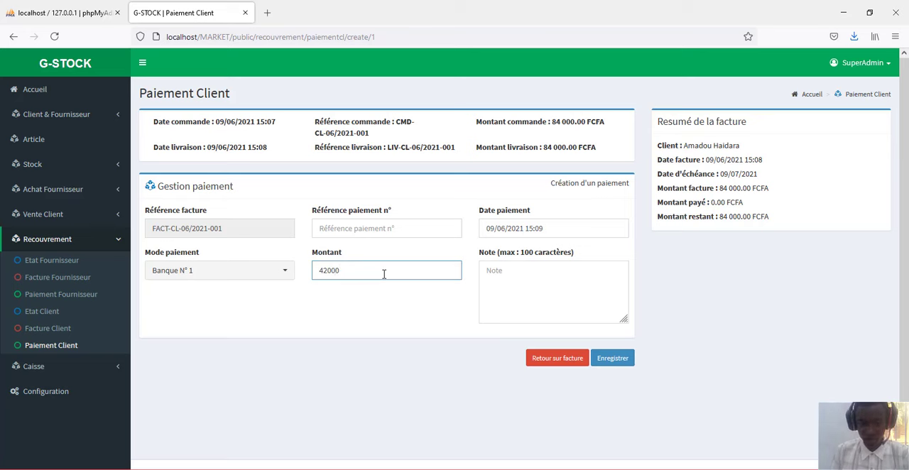
pyautogui.click(621, 363)
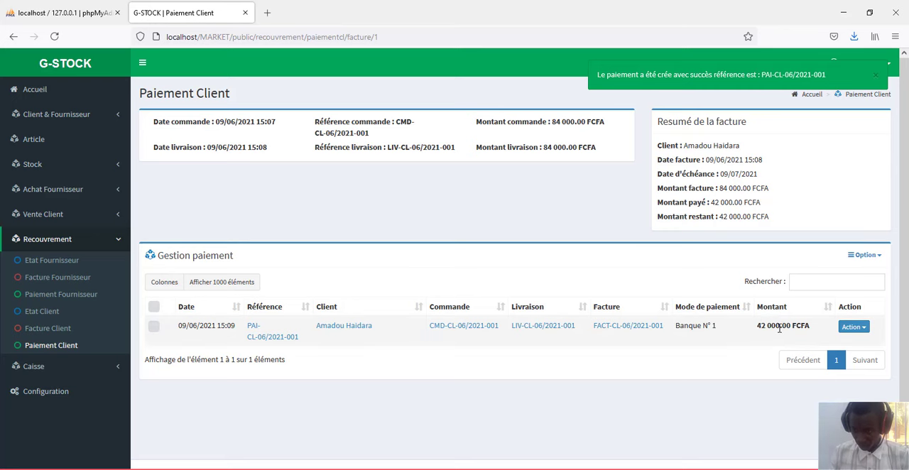
pyautogui.click(855, 327)
pyautogui.click(741, 349)
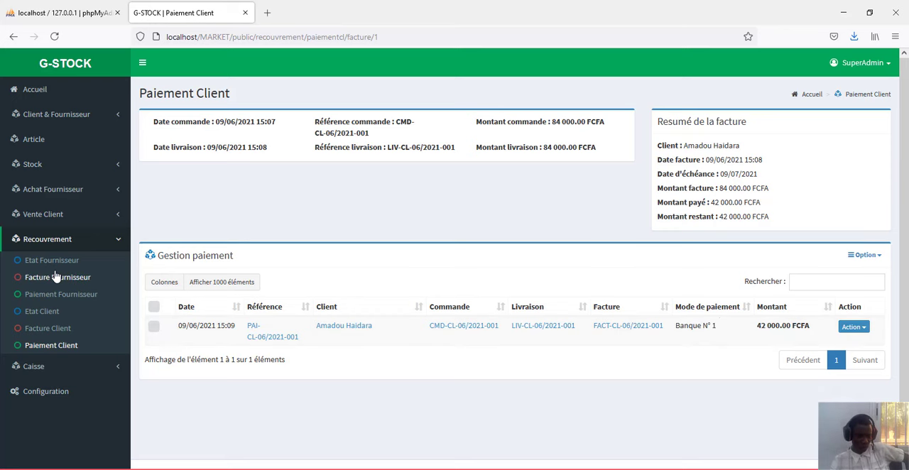
# - Display the invoiced client's account statement and examine the total, paid and remaining amounts
pyautogui.click(53, 313)
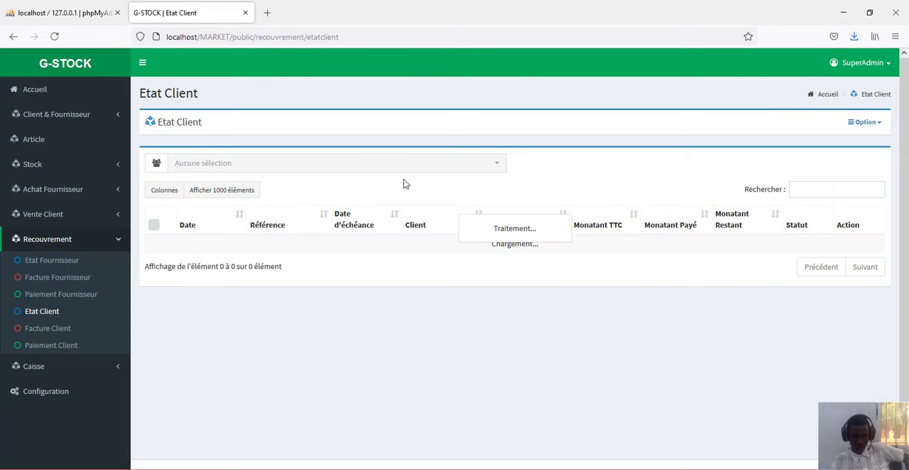
pyautogui.click(484, 174)
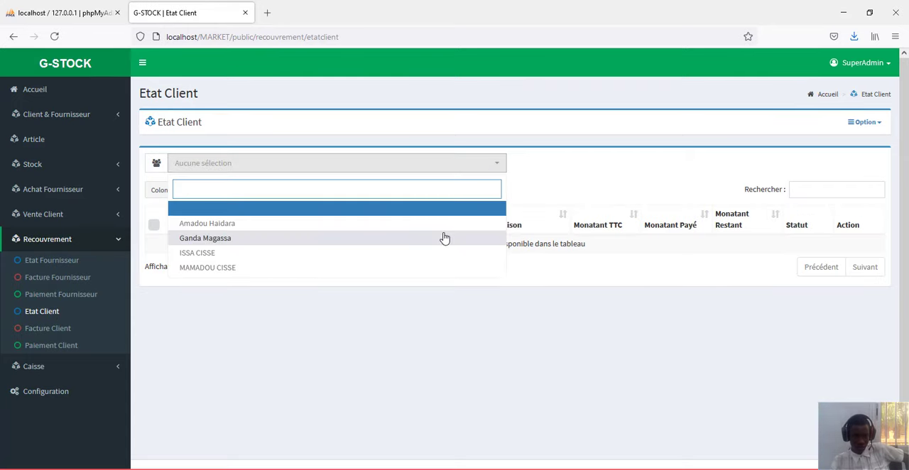
pyautogui.click(418, 225)
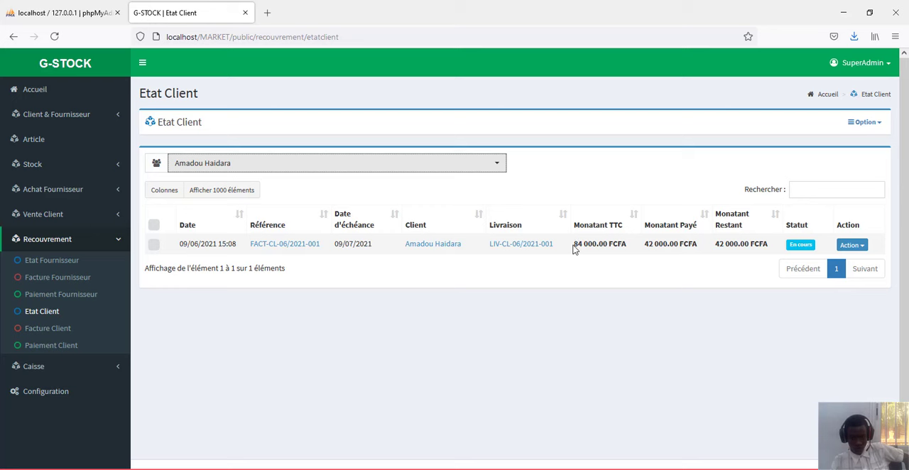
pyautogui.moveTo(575, 246); pyautogui.dragTo(625, 254)
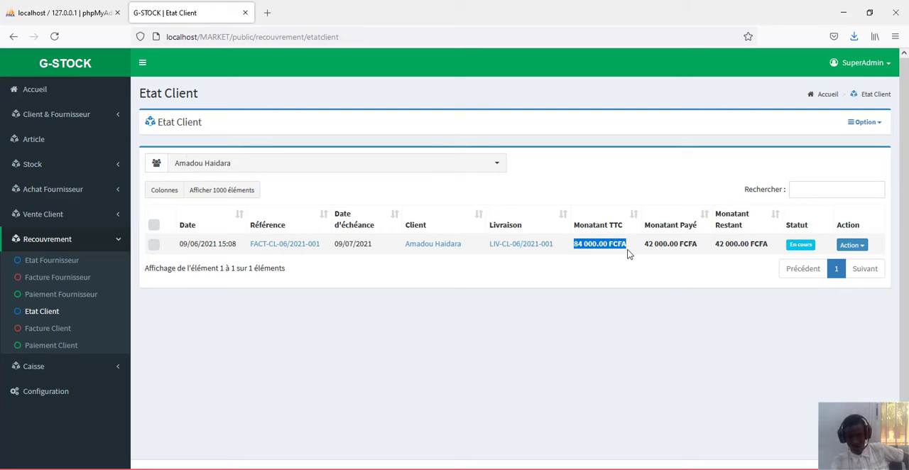
pyautogui.click(643, 228)
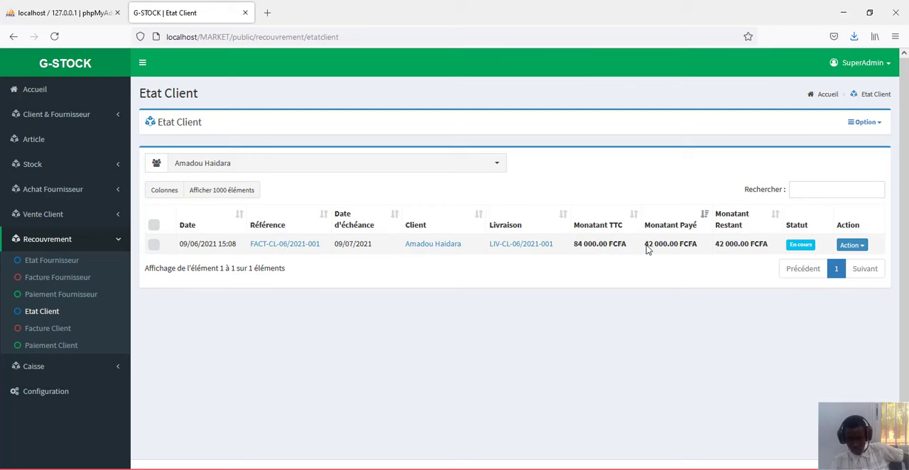
pyautogui.moveTo(645, 244); pyautogui.dragTo(704, 262)
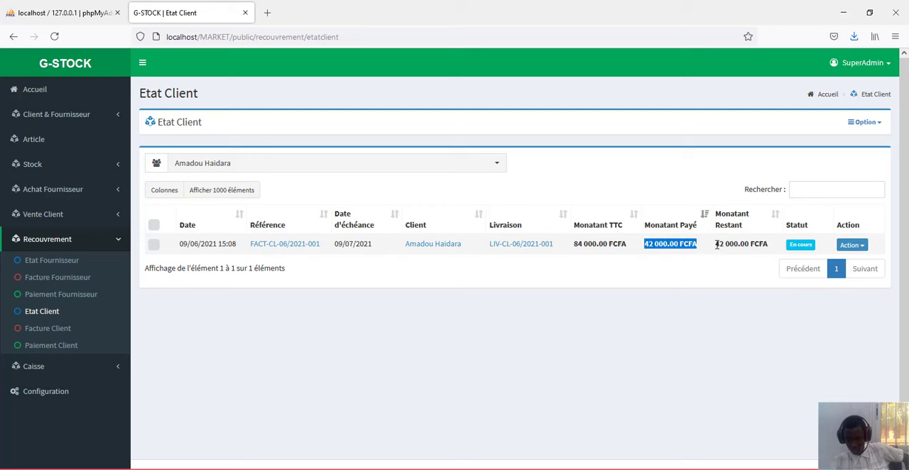
pyautogui.moveTo(715, 243); pyautogui.dragTo(773, 253)
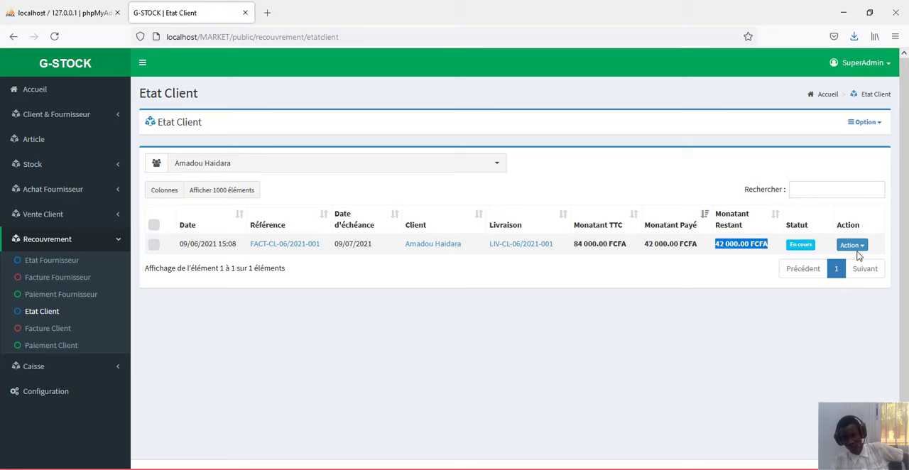
# - Record a second payment of 42000 on the same invoice from the client statement, keeping Banque N° 1
pyautogui.click(853, 246)
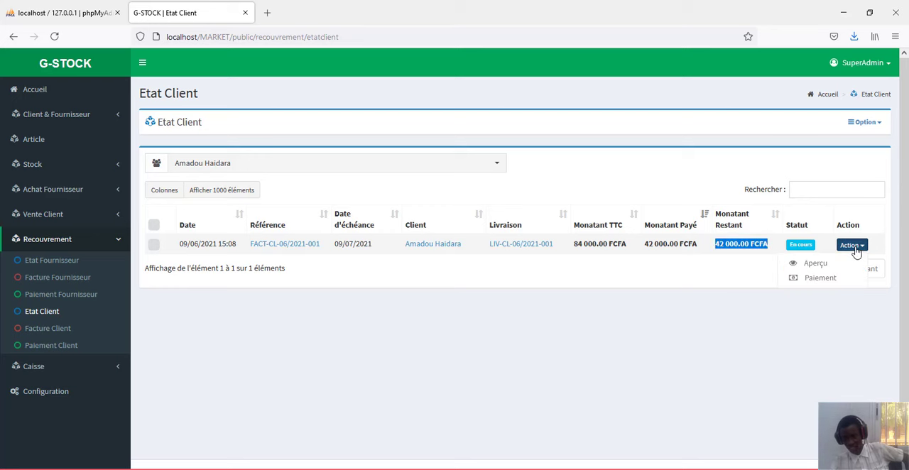
pyautogui.click(818, 278)
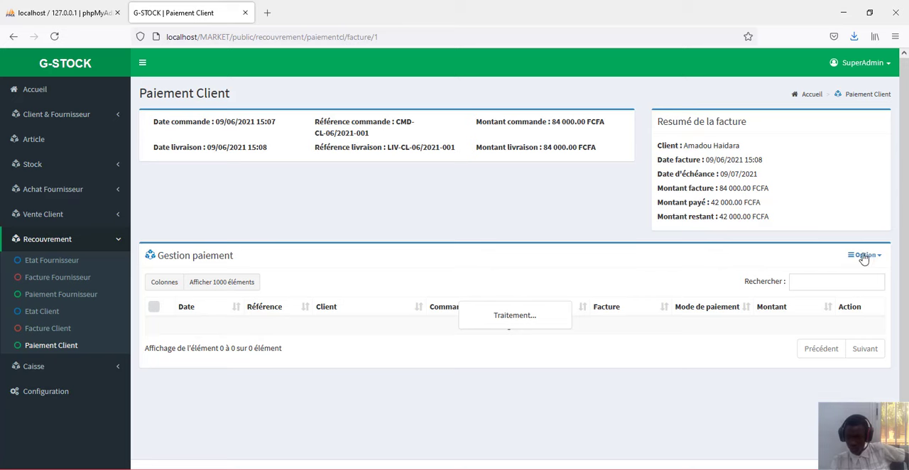
pyautogui.click(866, 256)
pyautogui.click(817, 278)
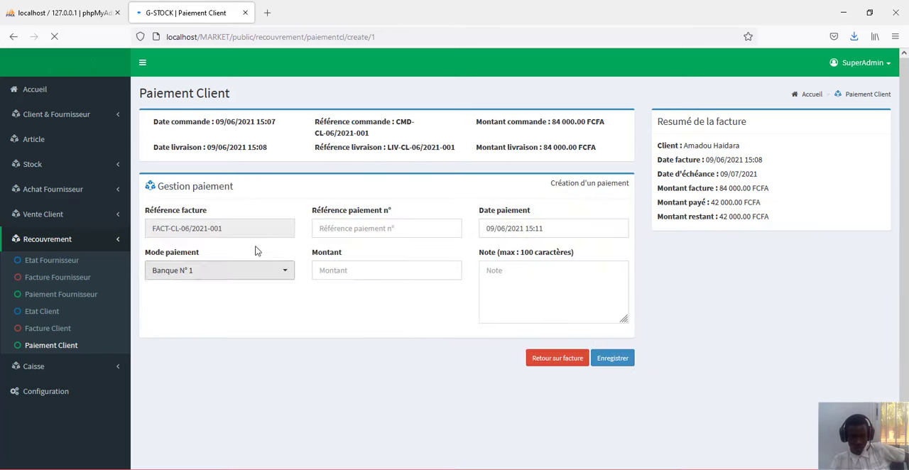
pyautogui.click(362, 268)
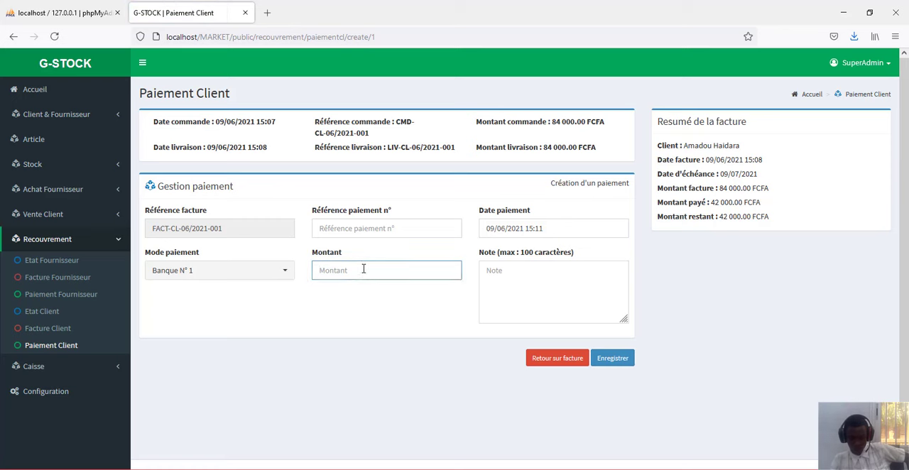
pyautogui.write('42')
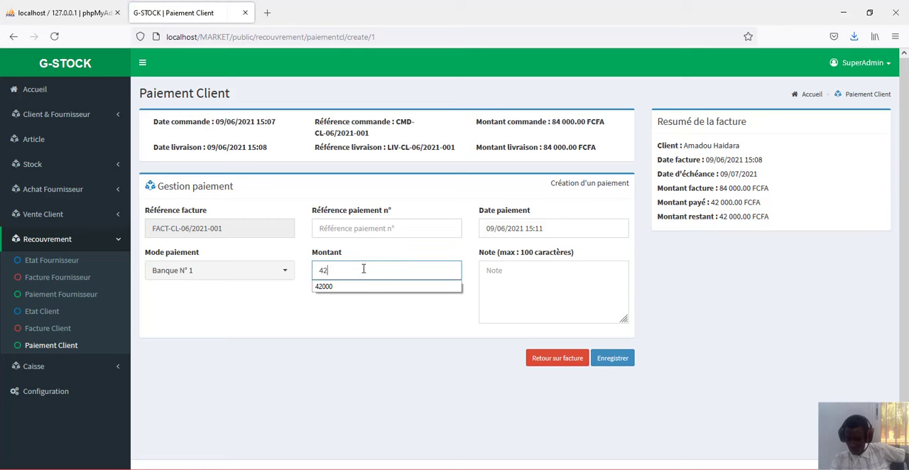
pyautogui.write('0')
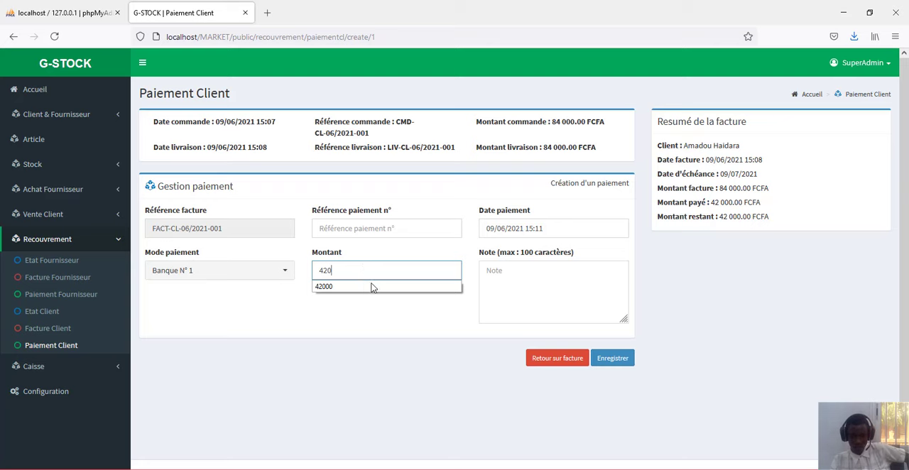
pyautogui.click(372, 286)
pyautogui.click(616, 364)
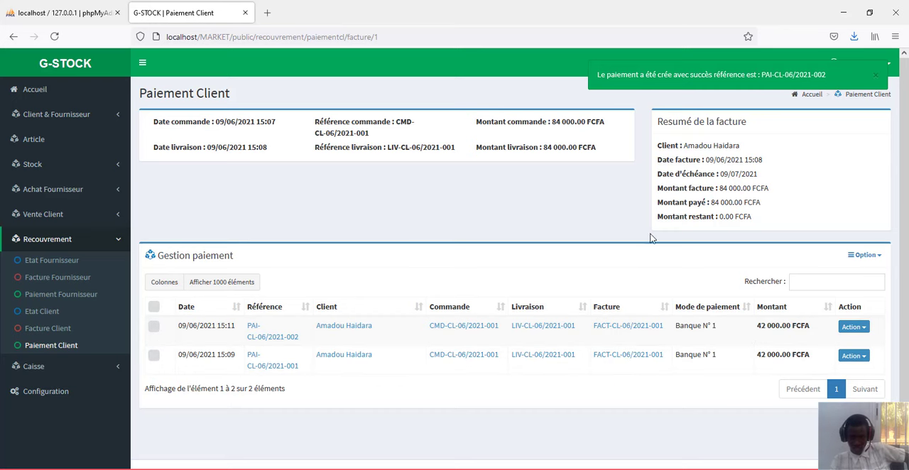
# - Check the invoice's remaining amount, both in its summary and in the client's account statement
pyautogui.moveTo(732, 216); pyautogui.dragTo(700, 220)
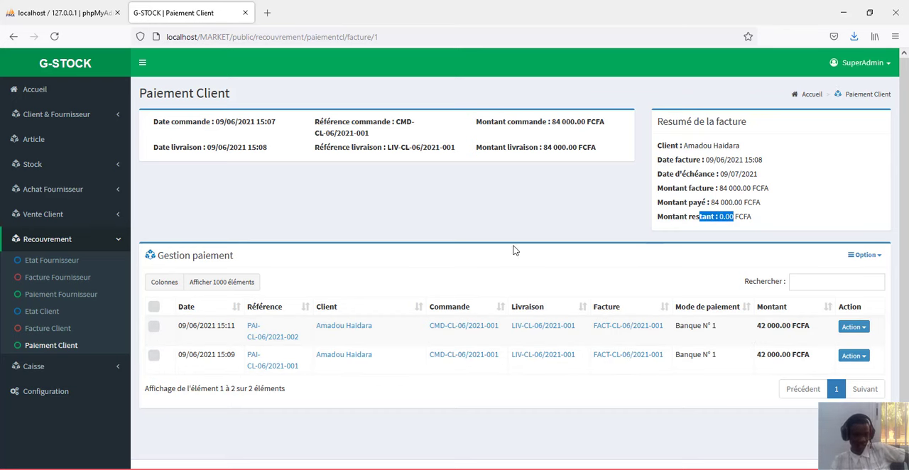
pyautogui.click(42, 312)
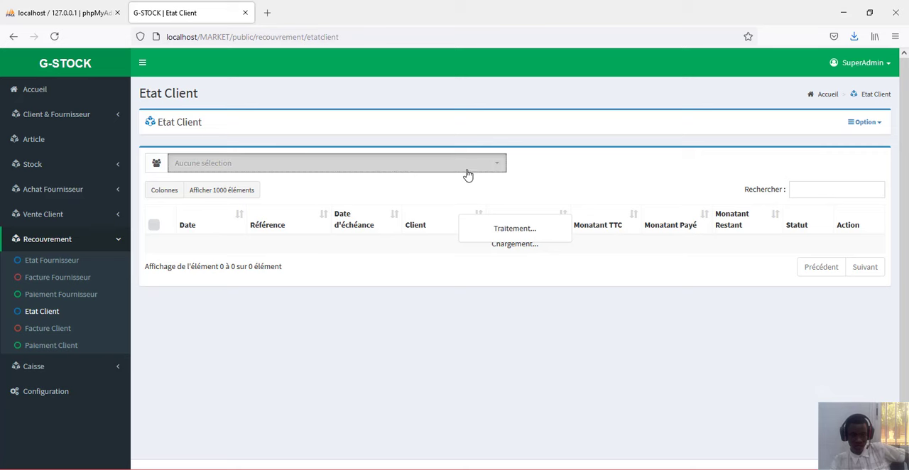
pyautogui.click(466, 171)
pyautogui.click(436, 225)
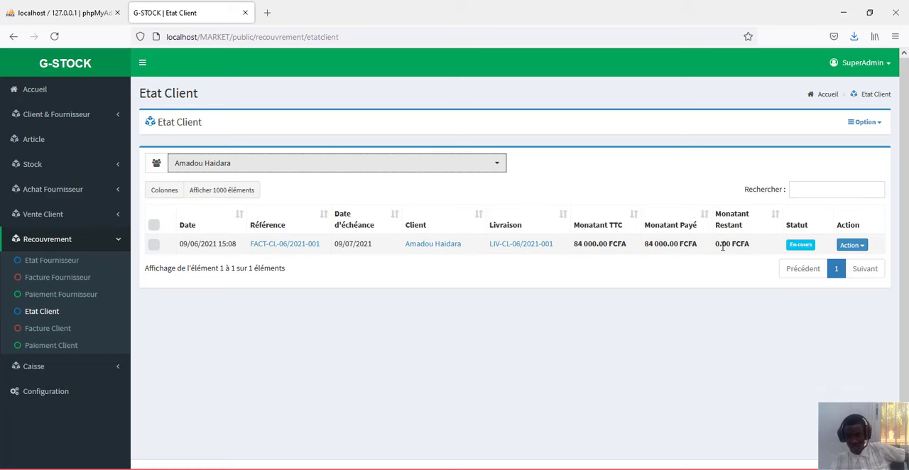
pyautogui.click(848, 247)
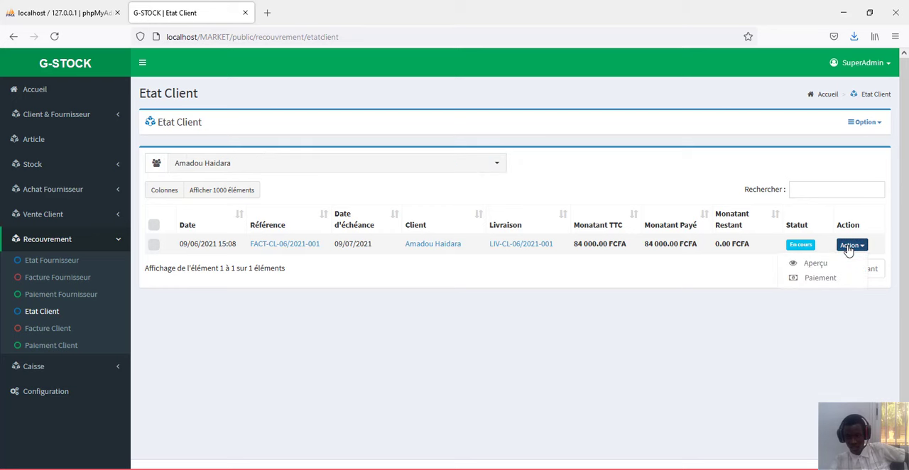
pyautogui.click(755, 273)
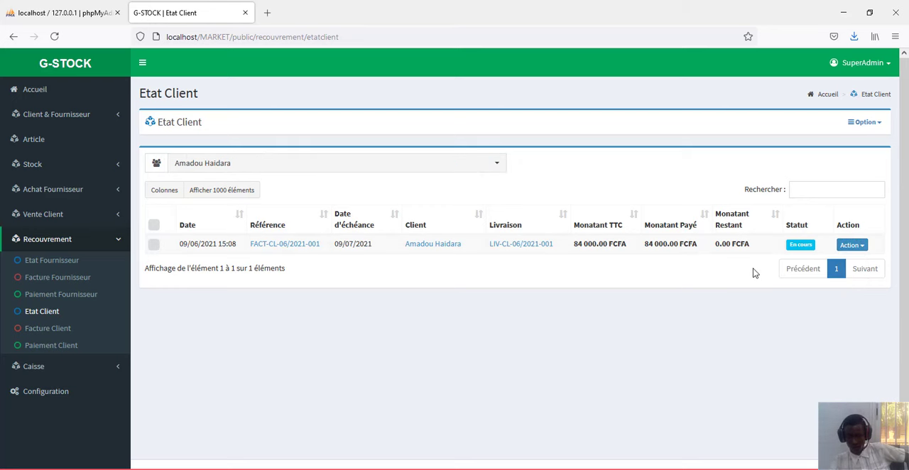
# - Open the preview of the client order and mark the order as closed (Clôturée)
pyautogui.click(97, 223)
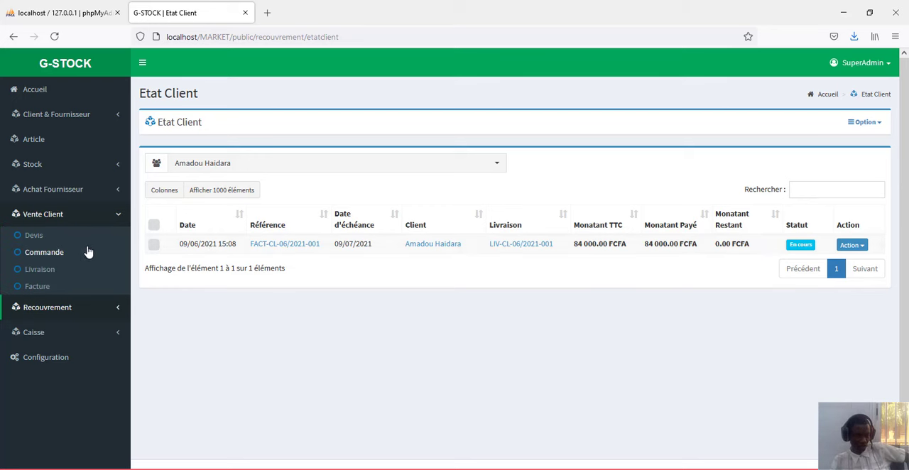
pyautogui.click(72, 256)
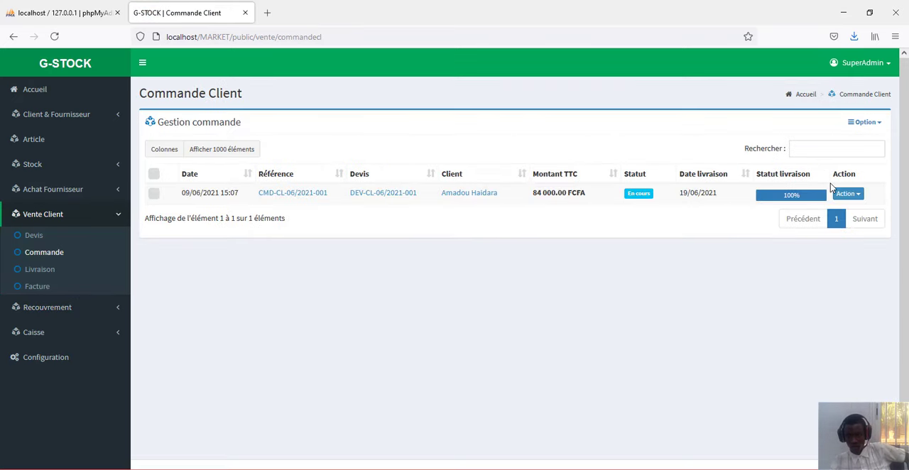
pyautogui.click(851, 196)
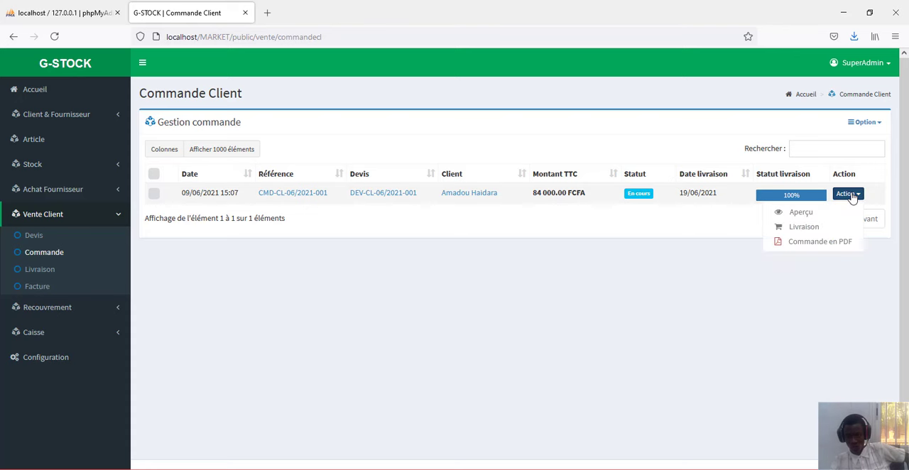
pyautogui.click(806, 211)
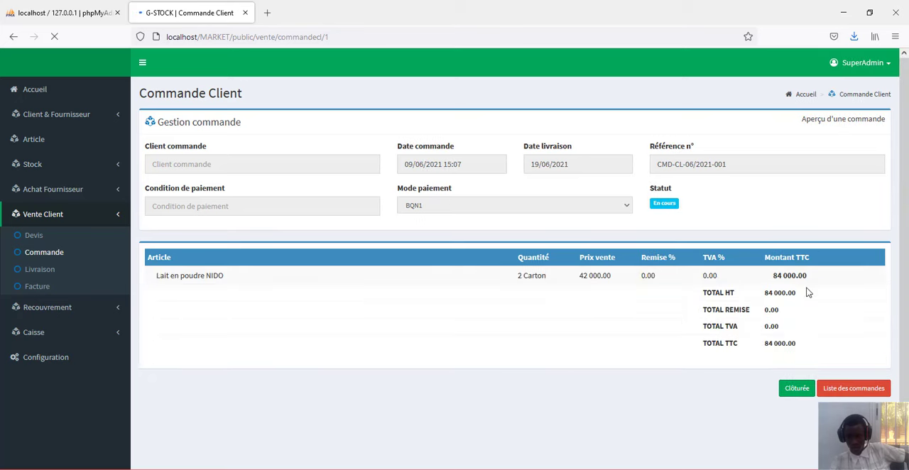
pyautogui.click(794, 390)
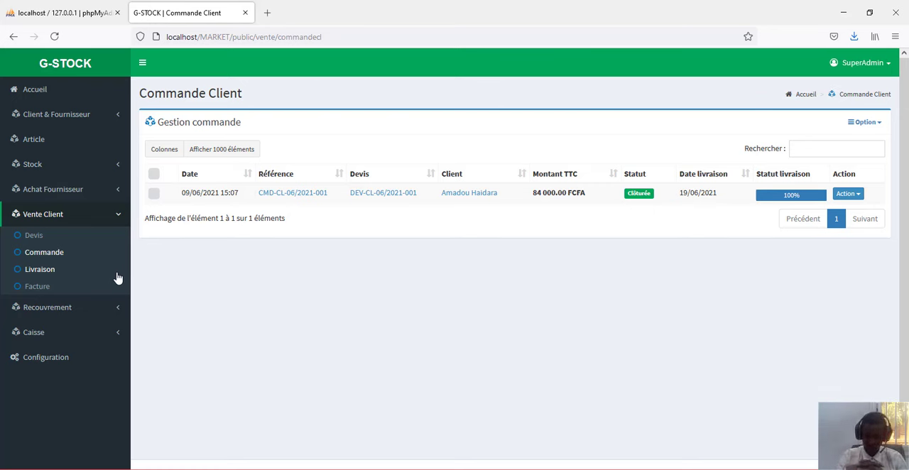
# - Open the cash register (Caisse) and add the article Lait en poudre NIDO to a new sale
pyautogui.click(61, 332)
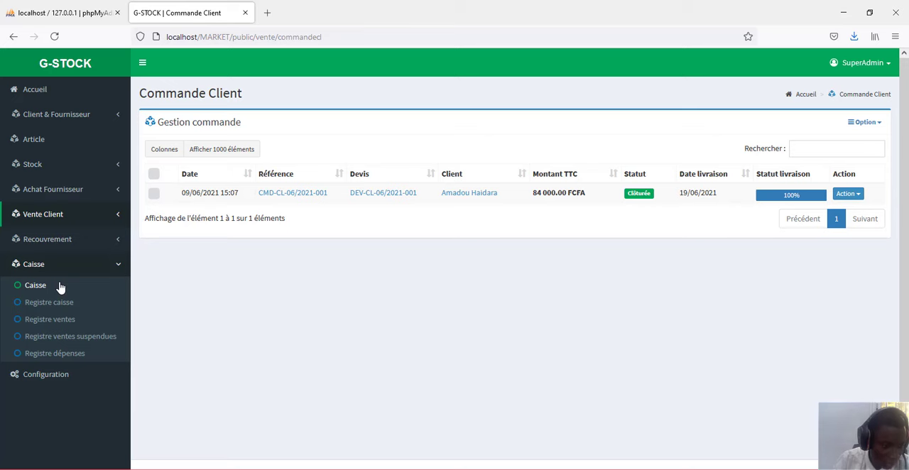
pyautogui.click(60, 286)
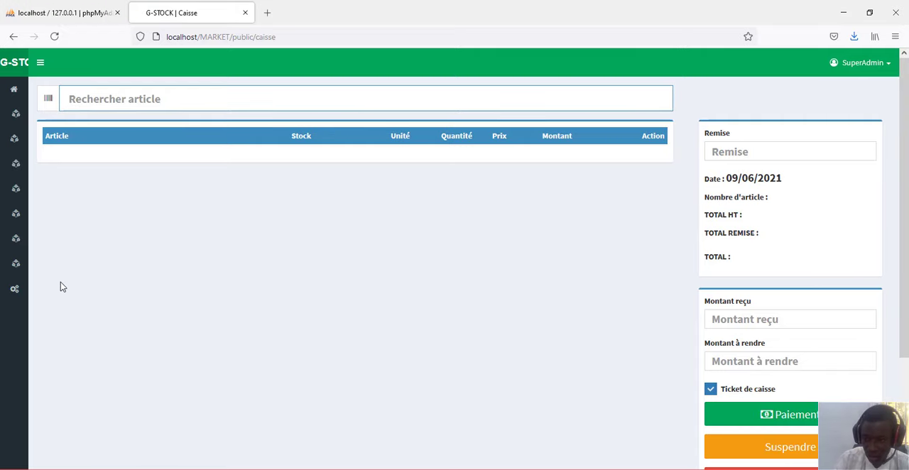
pyautogui.scroll(-3, 142, 330)
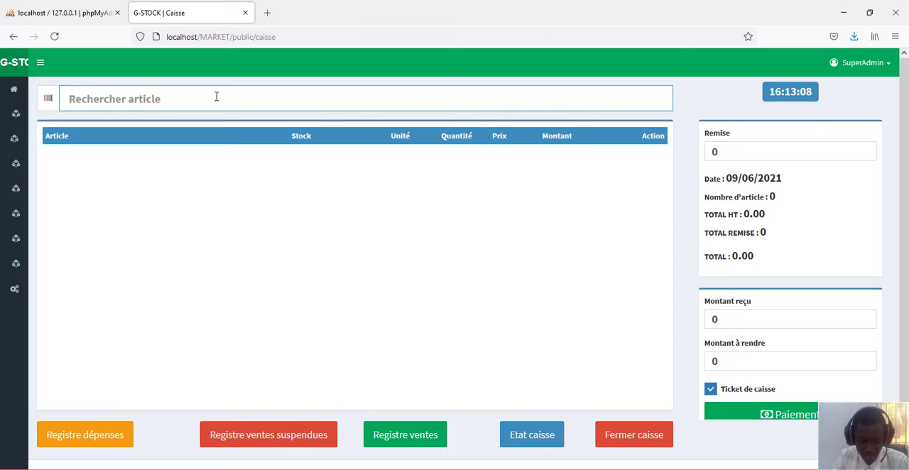
pyautogui.write('lai')
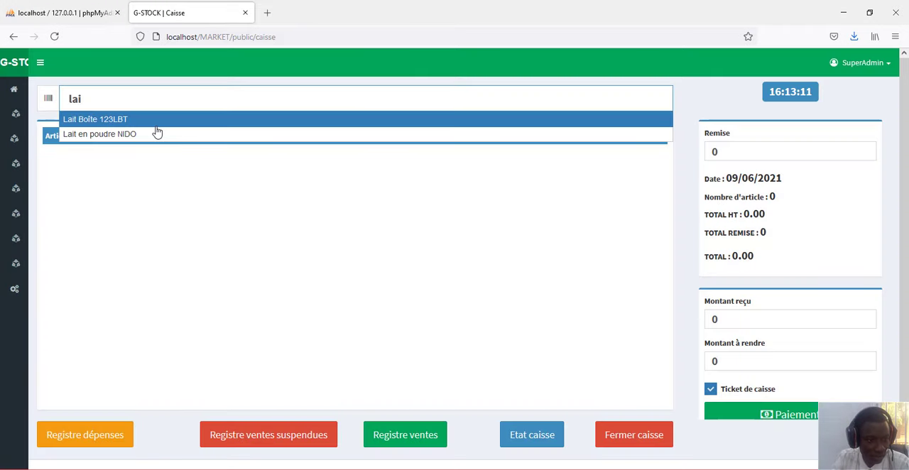
pyautogui.click(157, 137)
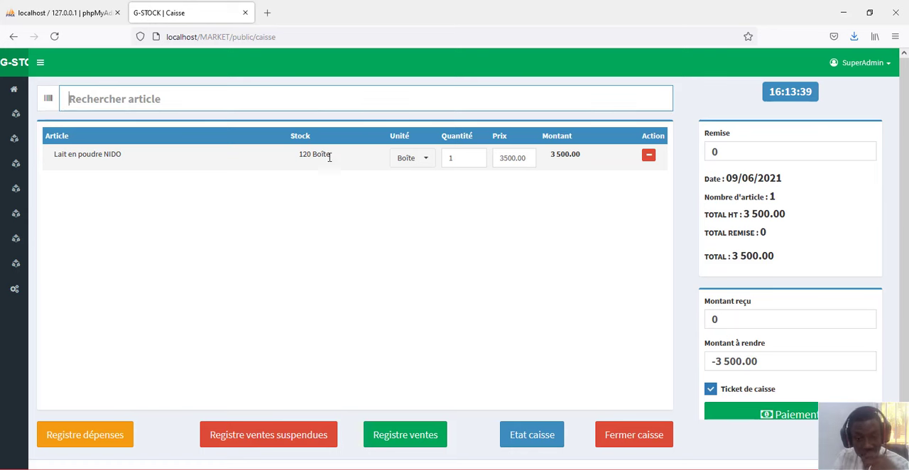
# - Set the quantity of Lait en poudre NIDO in the sale to 3
pyautogui.click(461, 161)
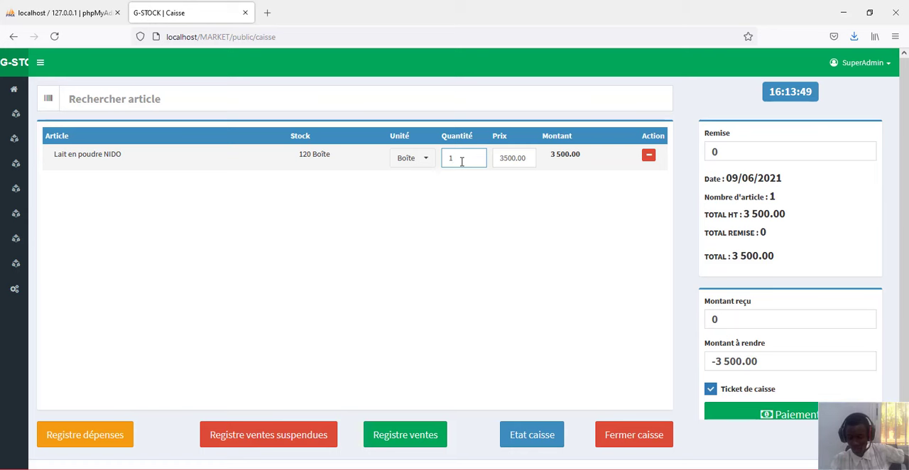
pyautogui.press('BackSpace')
pyautogui.write('3')
pyautogui.click(576, 222)
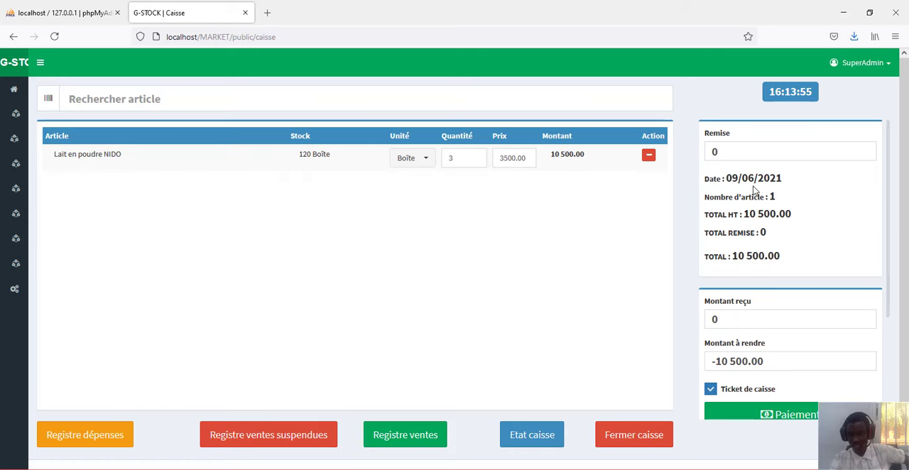
# - Enter 15000 as the amount received (Montant reçu) and update the change due
pyautogui.scroll(-2, 756, 213)
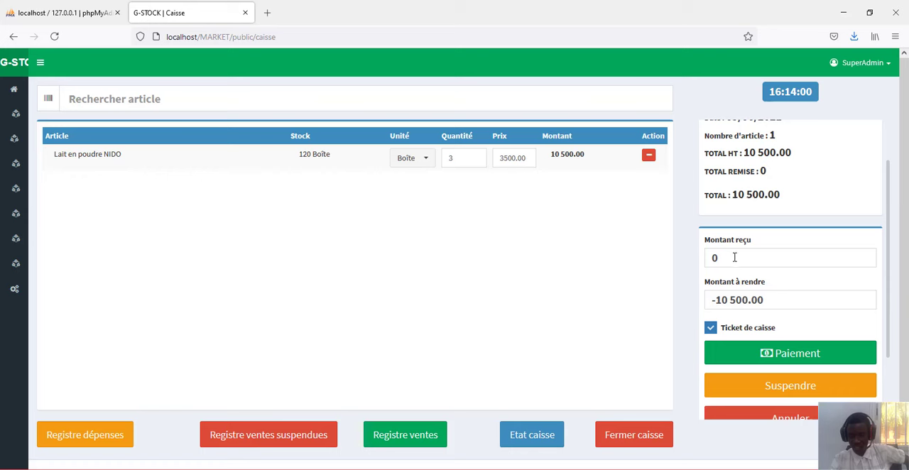
pyautogui.scroll(2, 734, 257)
pyautogui.scroll(-2, 734, 258)
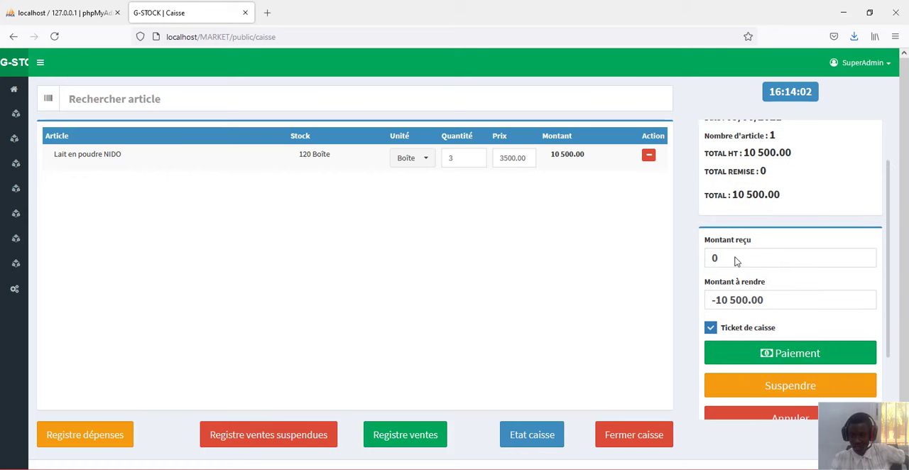
pyautogui.click(750, 259)
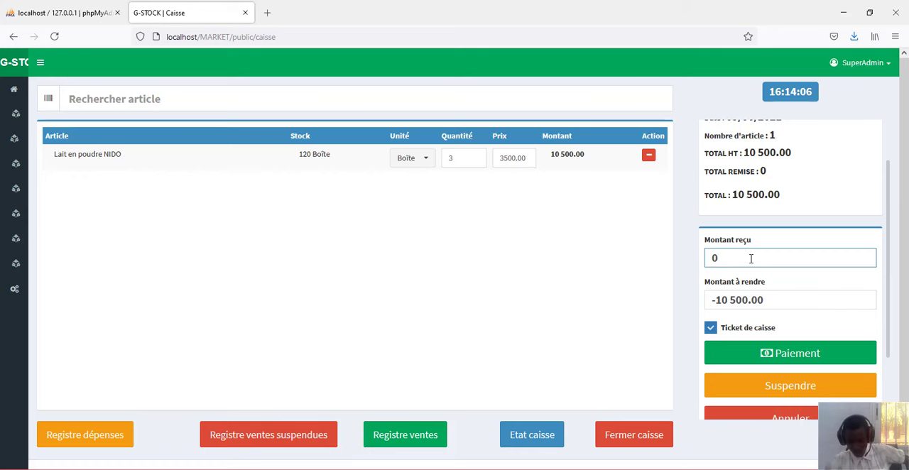
pyautogui.press('BackSpace')
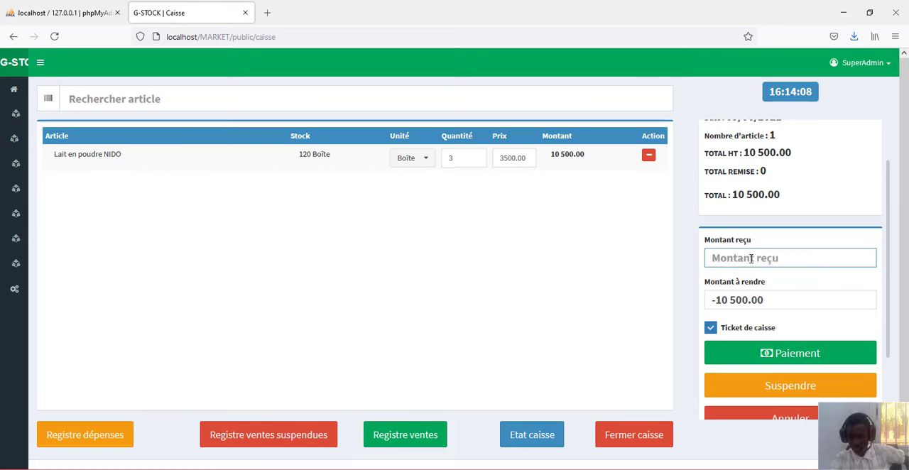
pyautogui.write('15')
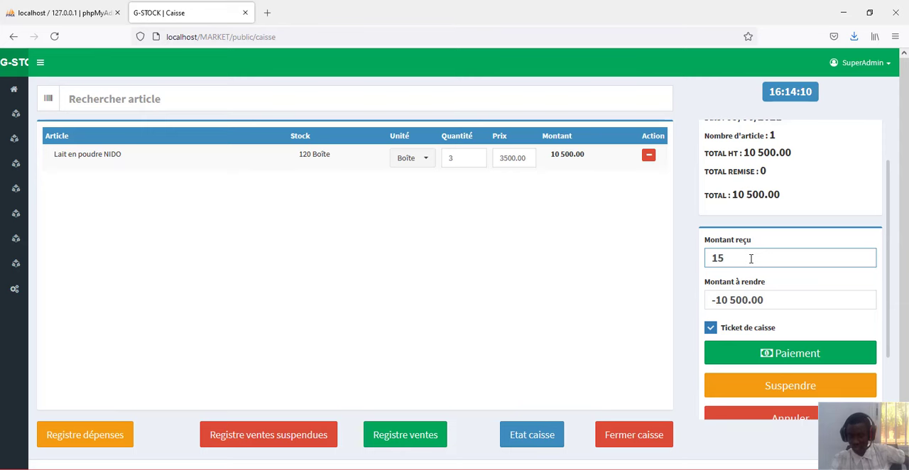
pyautogui.write('000')
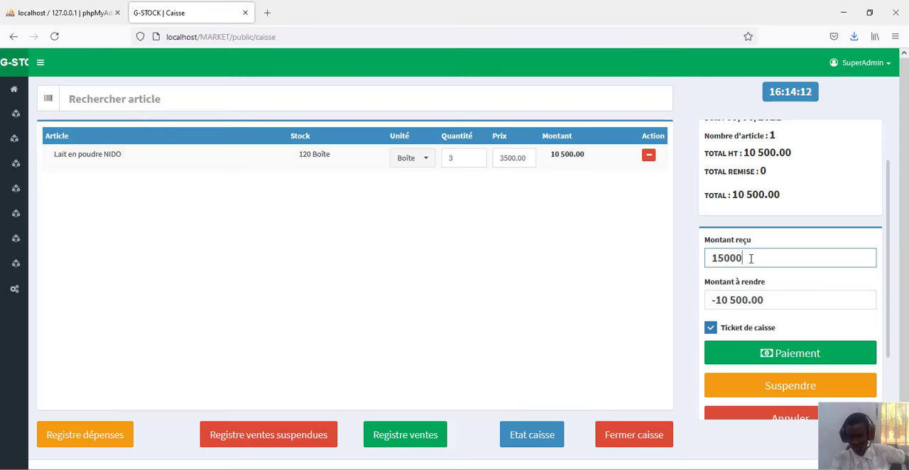
pyautogui.scroll(-3, 750, 259)
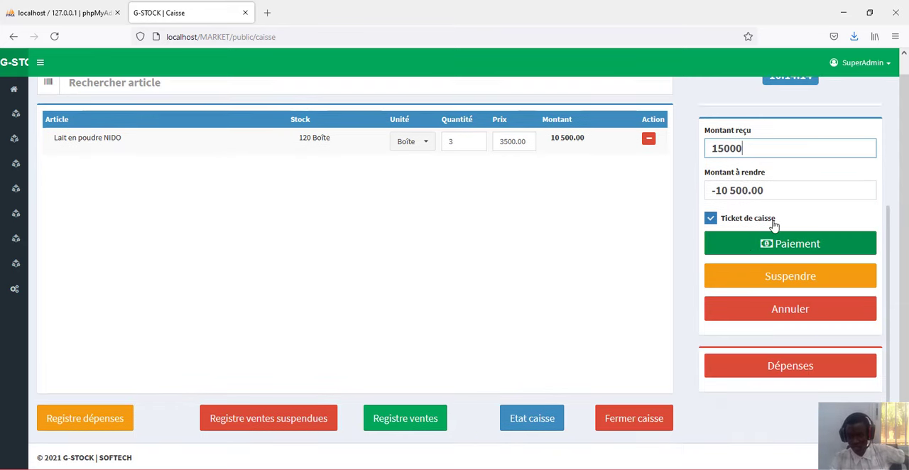
pyautogui.click(837, 192)
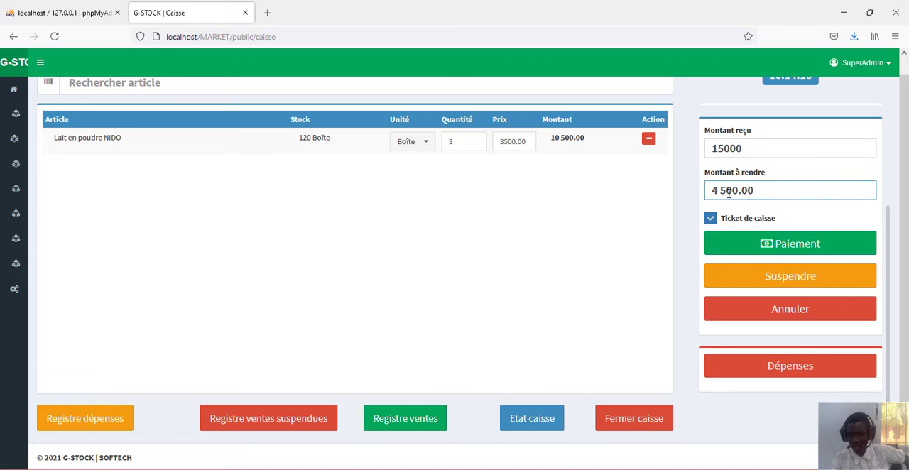
# - Record the sale's payment, keeping the discount at 0 and the cash receipt (Ticket de caisse) option enabled
pyautogui.scroll(1, 769, 189)
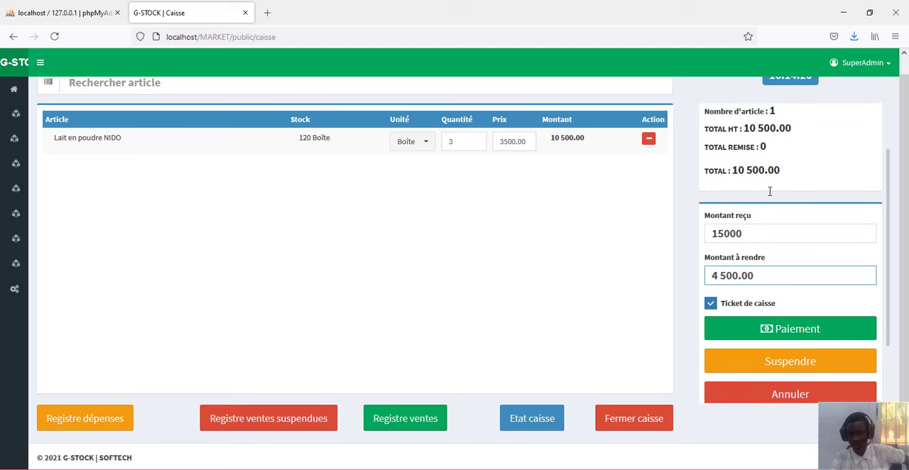
pyautogui.scroll(1, 770, 192)
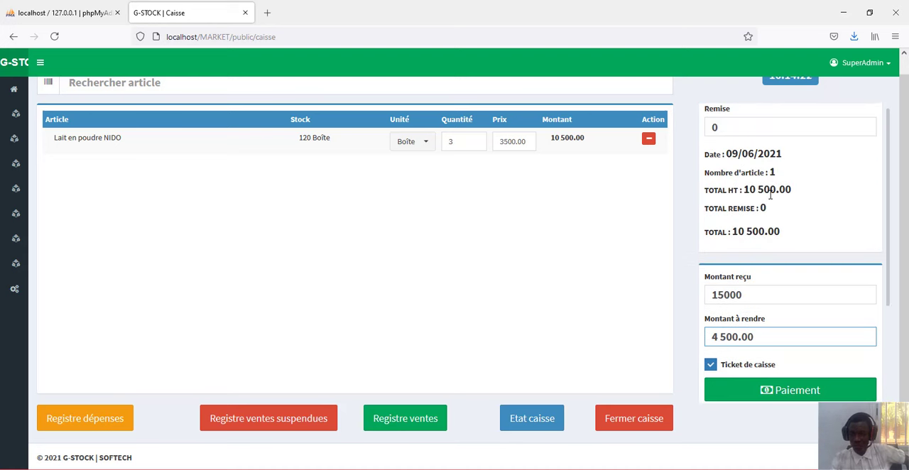
pyautogui.moveTo(727, 130); pyautogui.dragTo(695, 129)
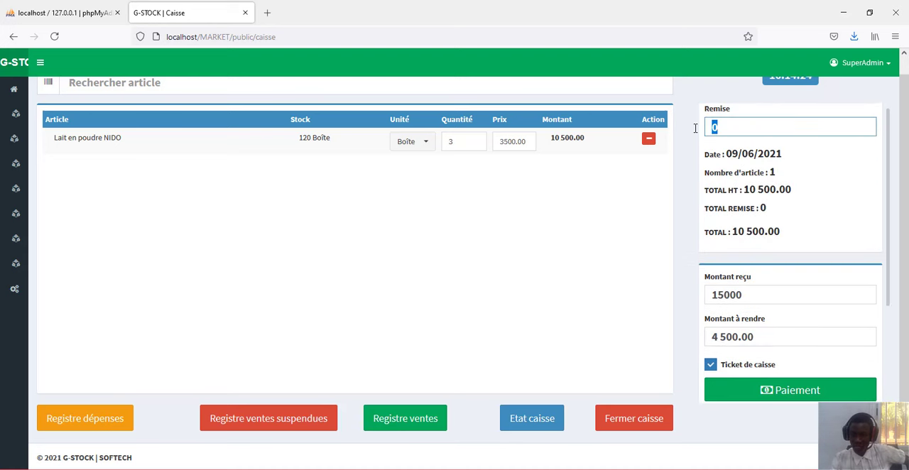
pyautogui.scroll(-2, 705, 199)
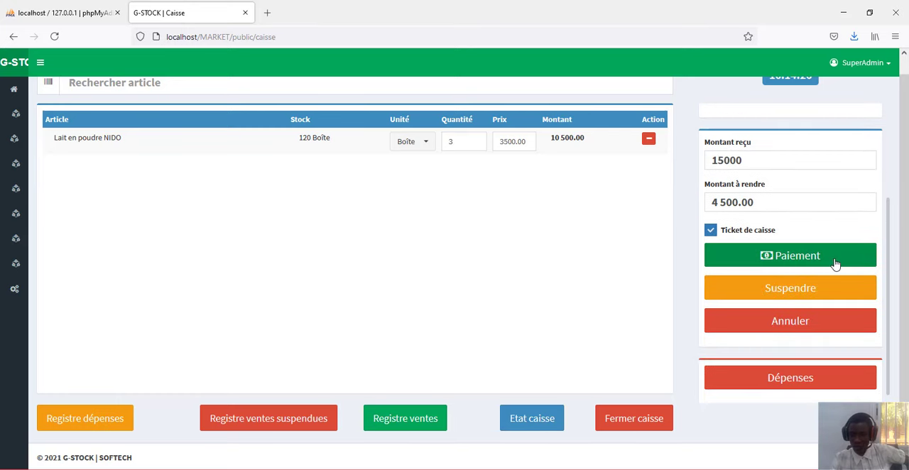
pyautogui.click(795, 262)
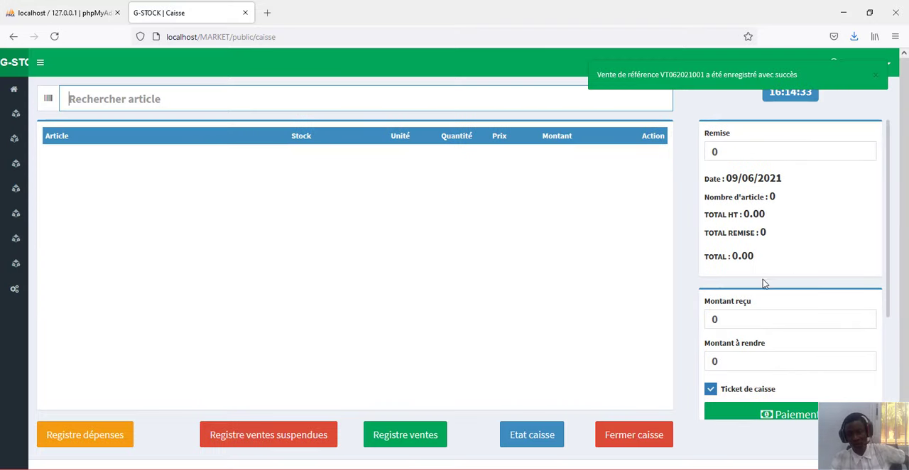
# - Look over the cash register's payment, suspend, cancel and expense options and dismiss the sale notification
pyautogui.scroll(-5, 763, 284)
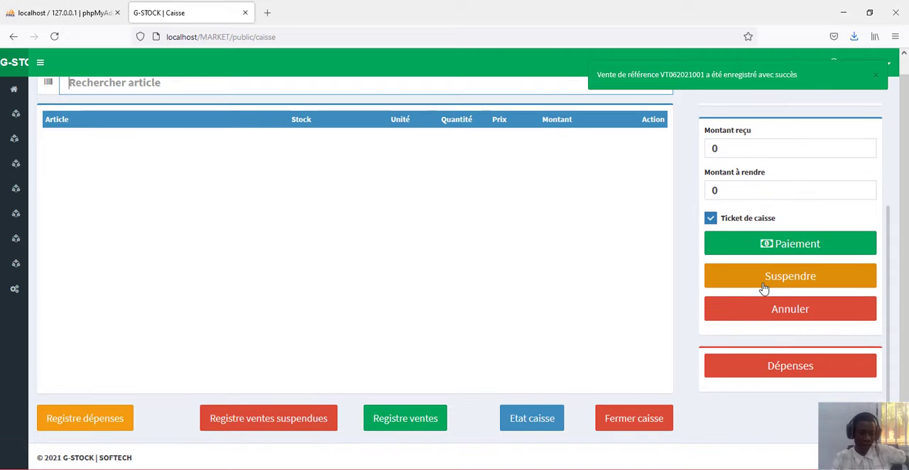
pyautogui.scroll(1, 523, 298)
pyautogui.scroll(-1, 522, 304)
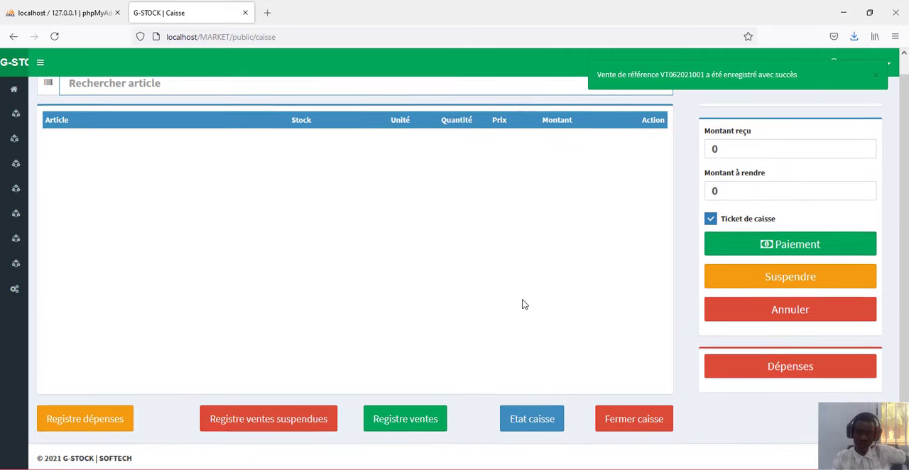
pyautogui.scroll(1, 521, 304)
pyautogui.scroll(-1, 522, 304)
pyautogui.scroll(1, 522, 304)
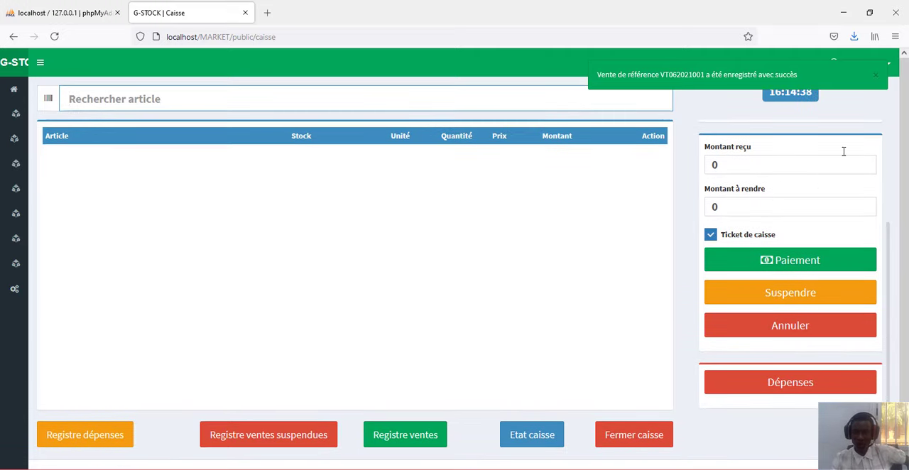
pyautogui.click(875, 76)
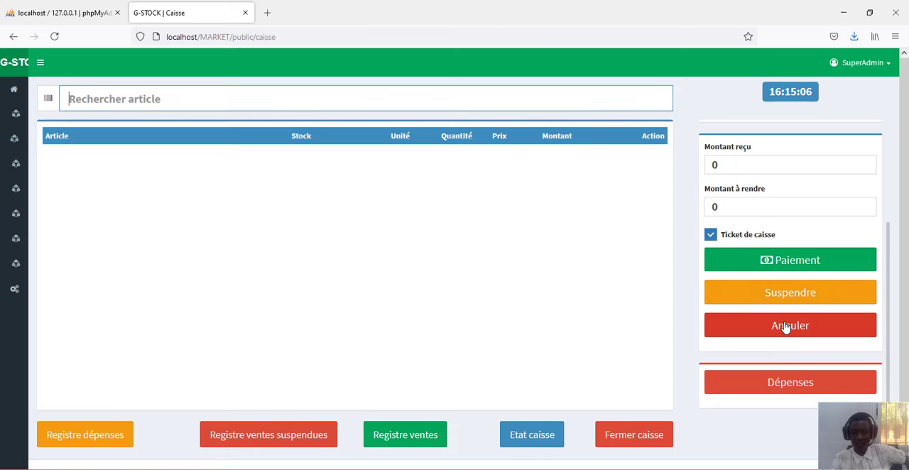
# - Open the sales register (Registre ventes) and examine the recorded sale's amounts and available actions
pyautogui.scroll(-1, 781, 333)
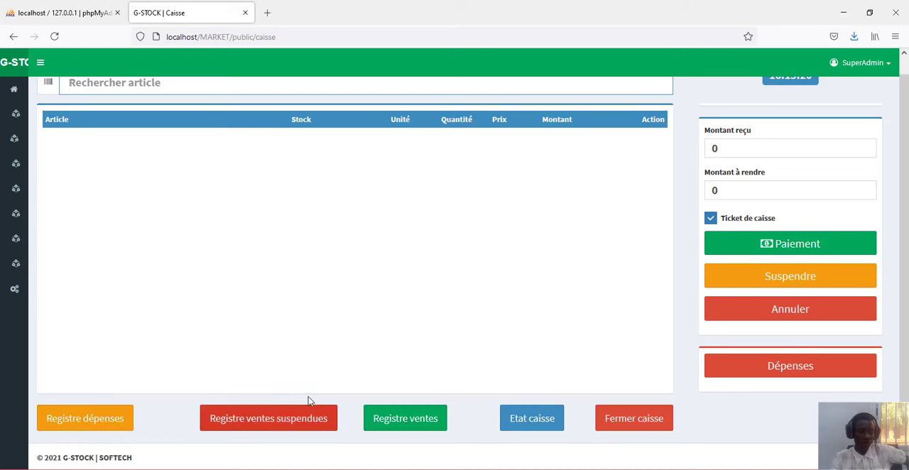
pyautogui.click(399, 420)
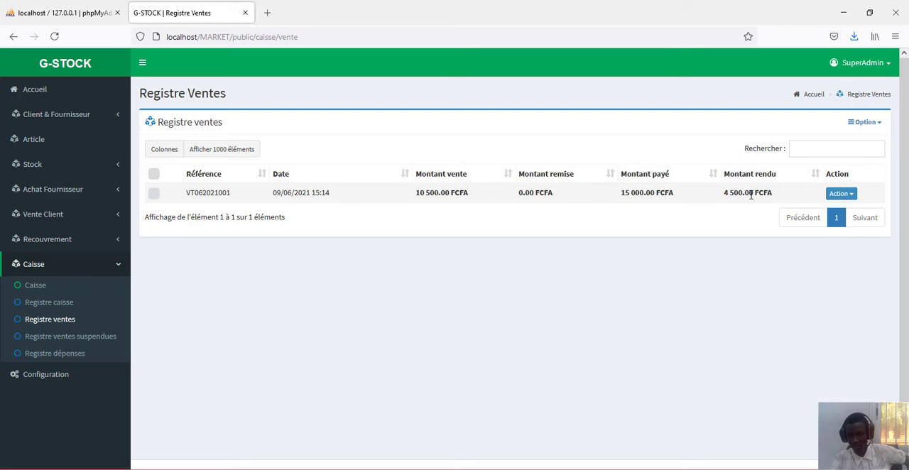
pyautogui.click(845, 196)
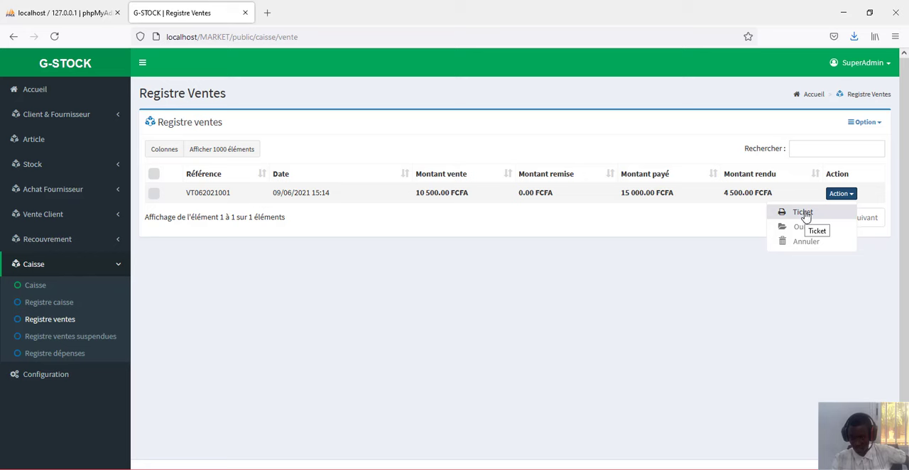
pyautogui.click(691, 226)
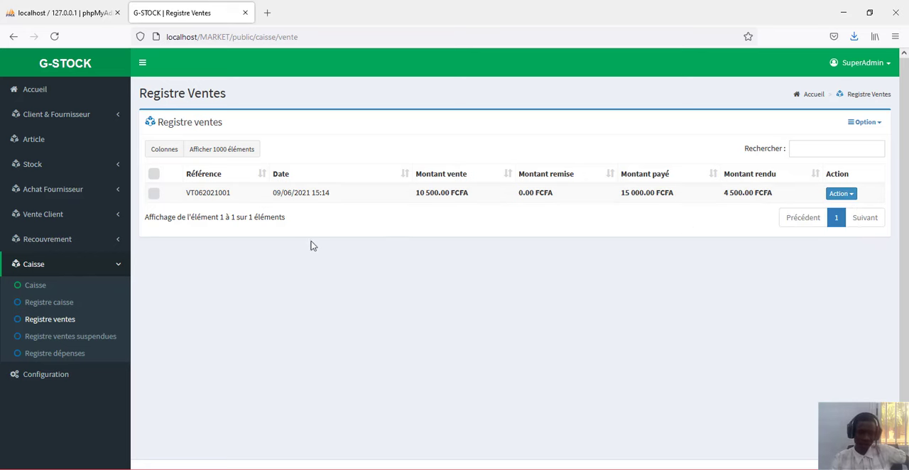
# - Return to the cash register, examine its status report (Etat Caisse), and go back to the sale screen
pyautogui.click(31, 288)
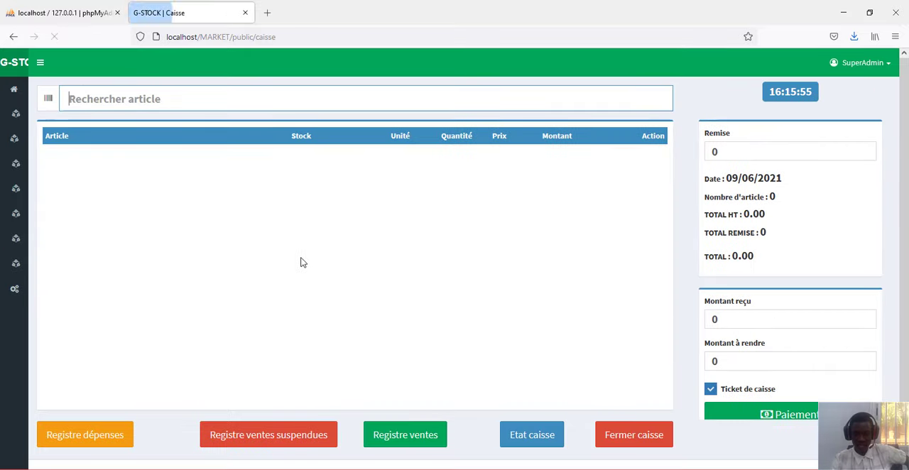
pyautogui.scroll(-1, 300, 263)
pyautogui.click(516, 423)
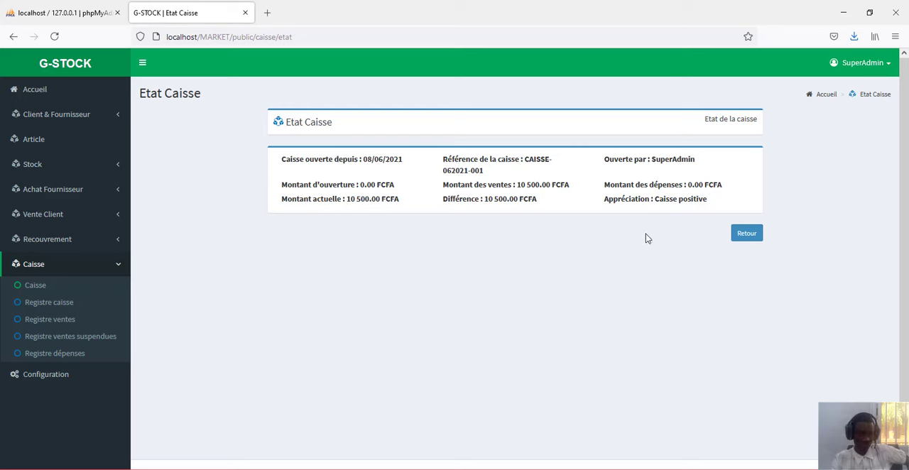
pyautogui.click(751, 236)
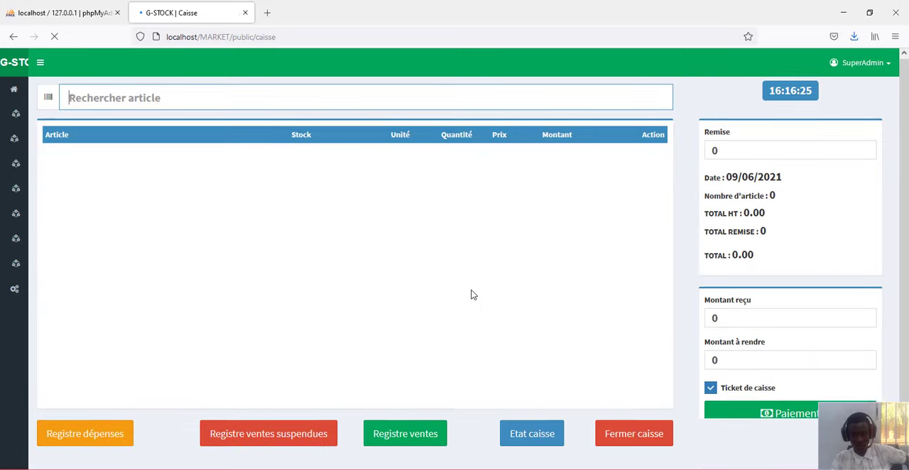
pyautogui.moveTo(11, 264)
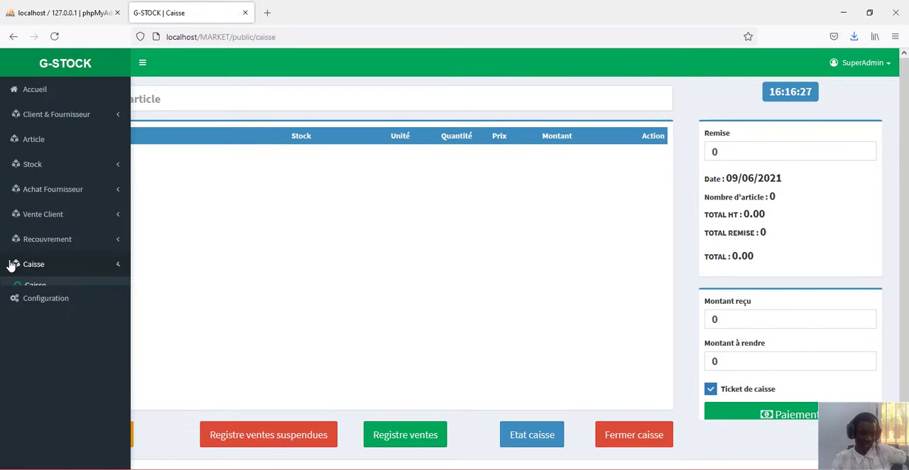